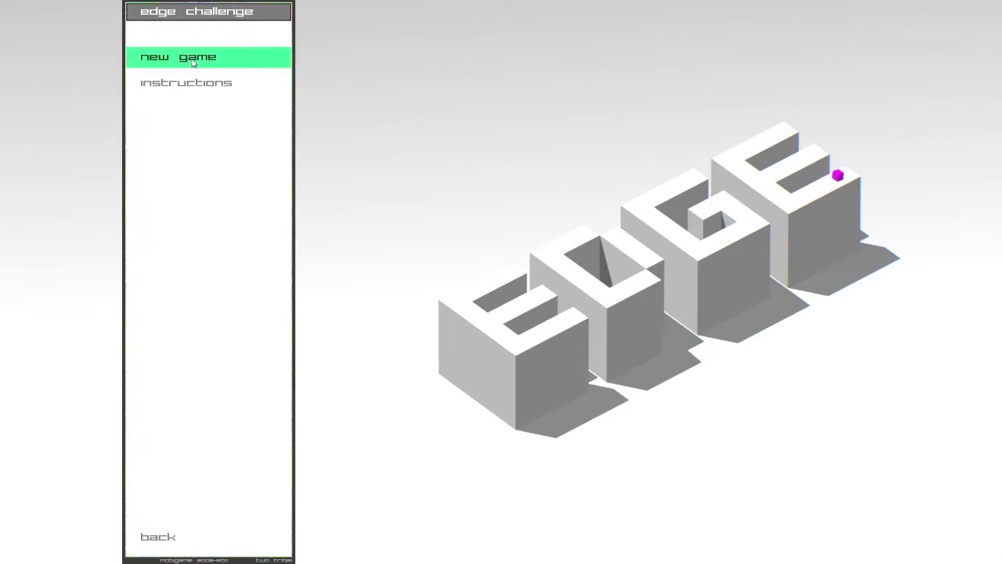
- Choose 'new game' on the edge challenge menu to begin level 01, '1st contact'
left_click(193, 63)
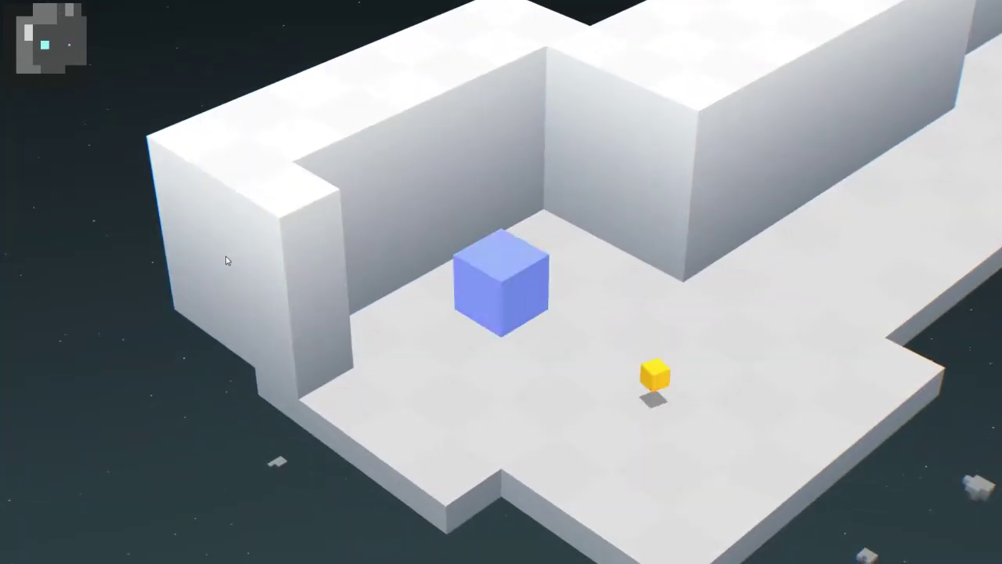
- Roll the cube from its starting spot along the corridor to the first prism
key("Down")
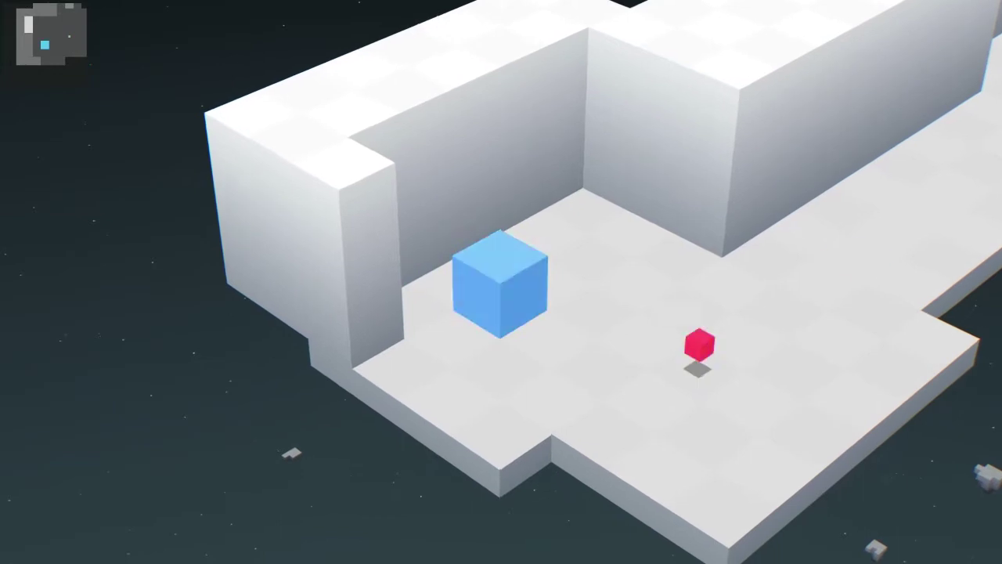
key("Right")
key("Right")
key("Up")
key("Up")
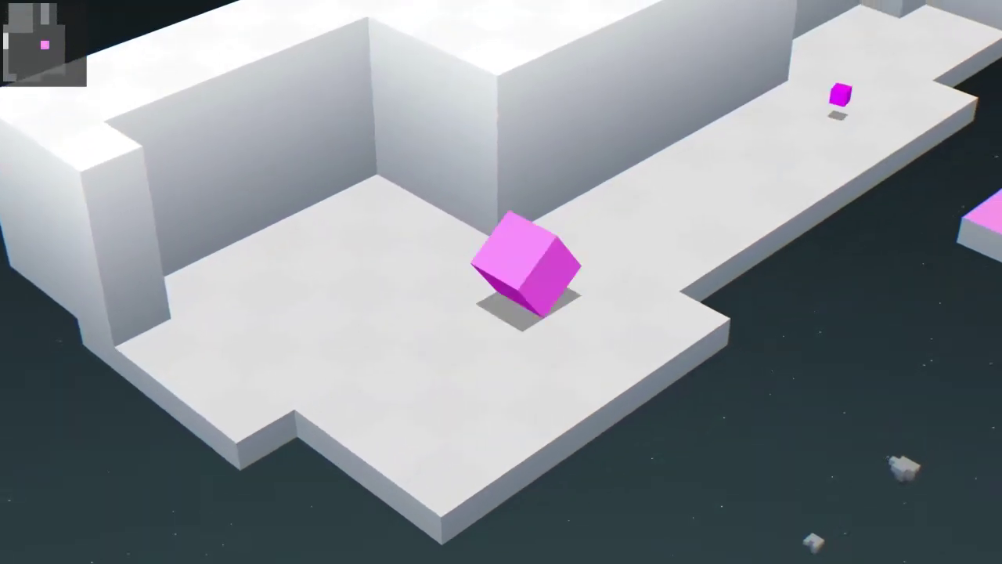
key("Up")
key("Up")
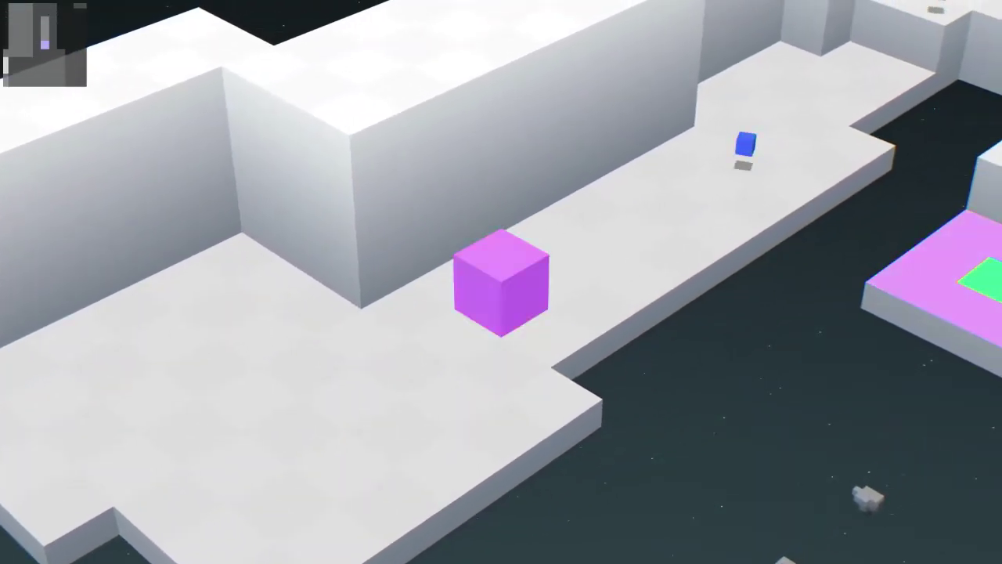
key("Up")
key("Up")
key("Up")
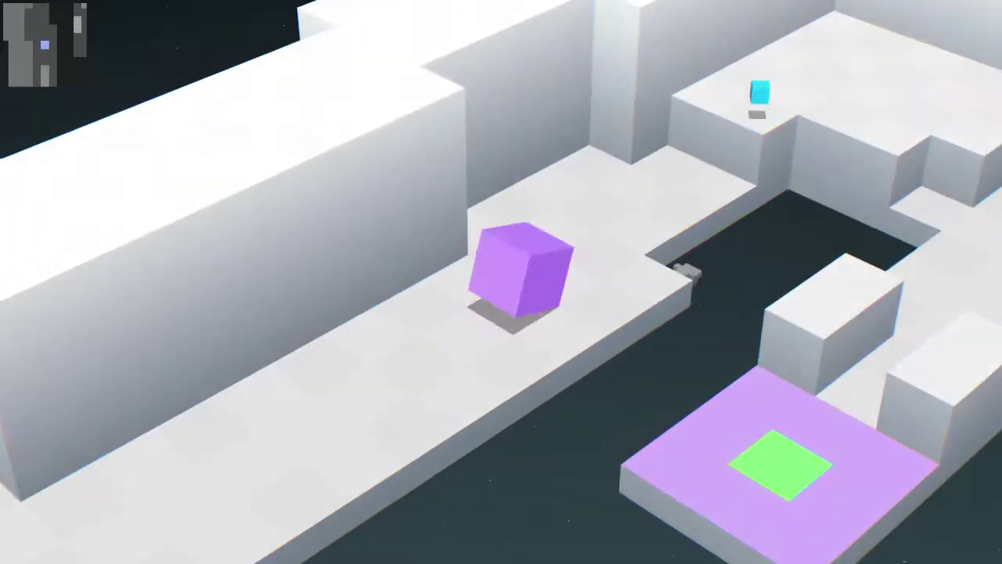
- Roll the cube left to the wall, then up toward the next prism
key("Left")
key("Left")
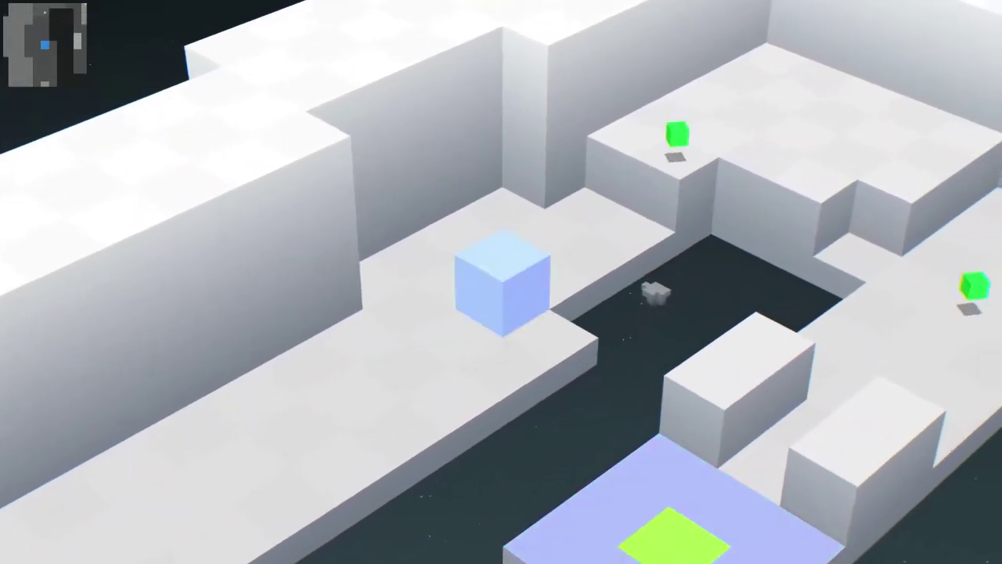
key("Left")
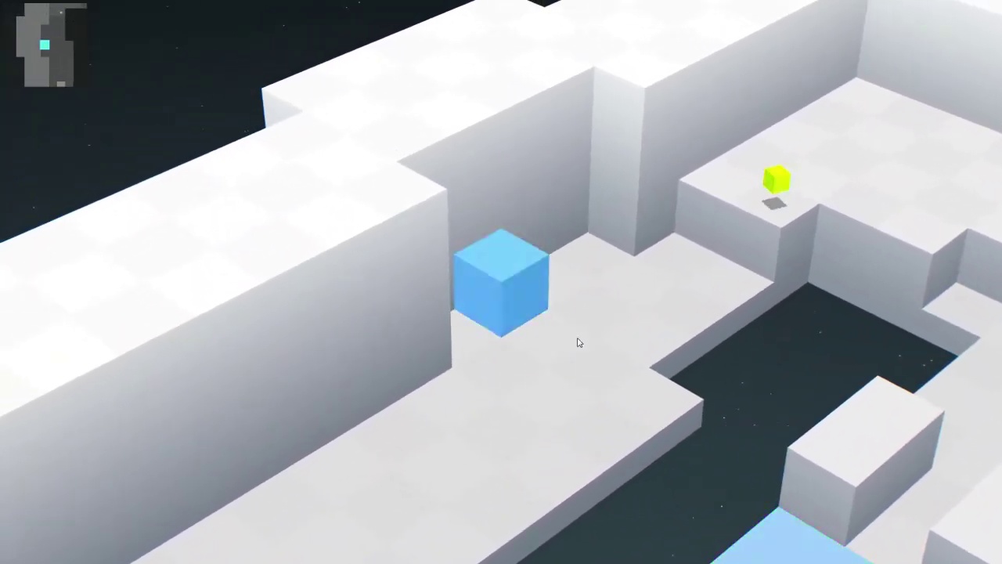
key("Up")
key("Up")
key("Up")
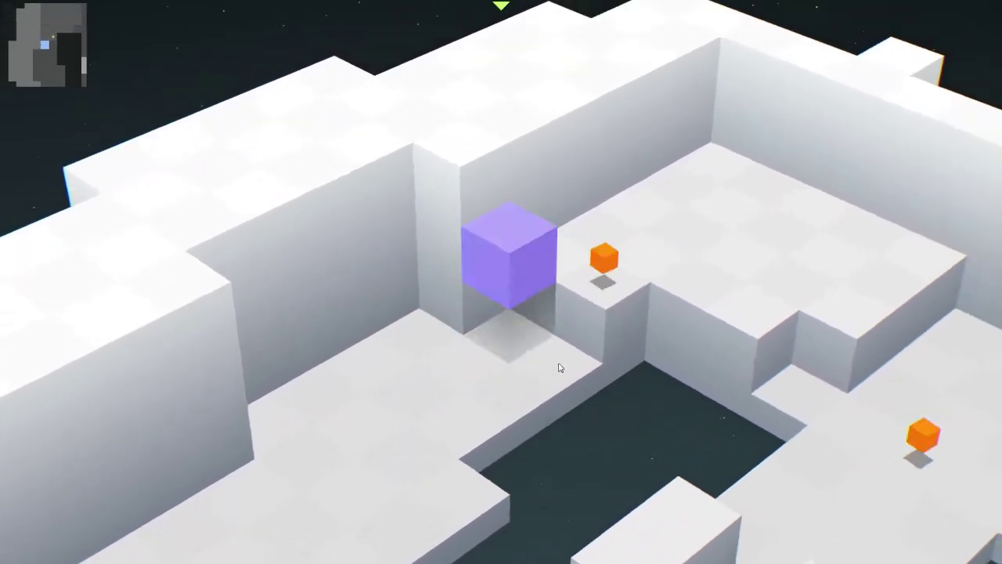
key("Up")
- Cross the raised platform, drop through the slot to the goal, and continue to level 02 'training'
key("Right")
key("Up")
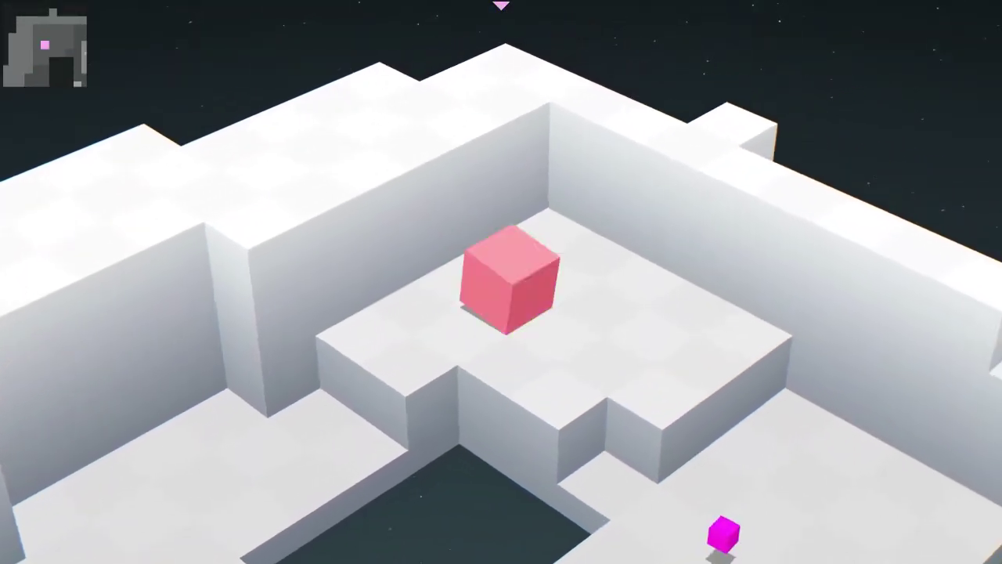
key("Down")
key("Down")
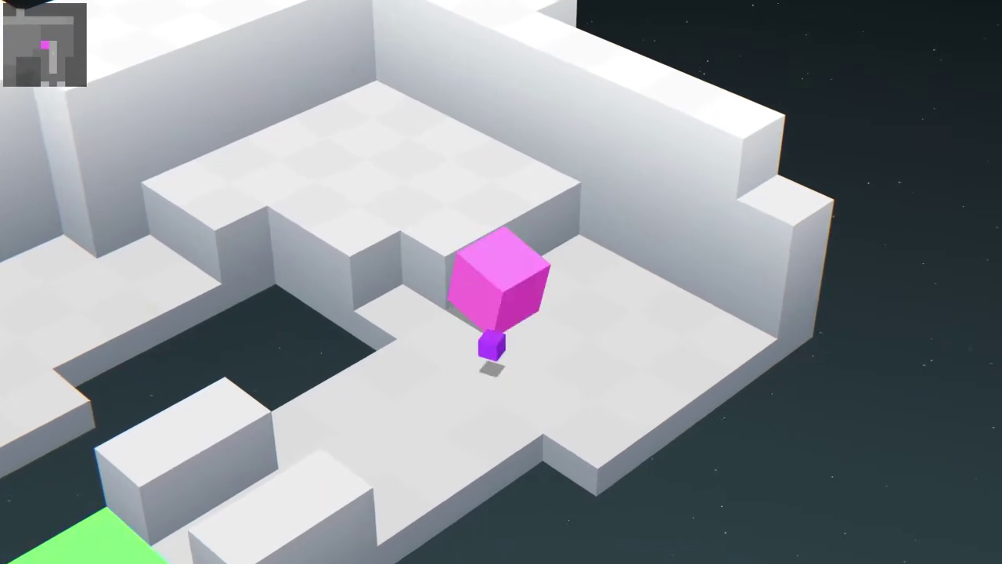
key("Down")
key("Down")
key("Down")
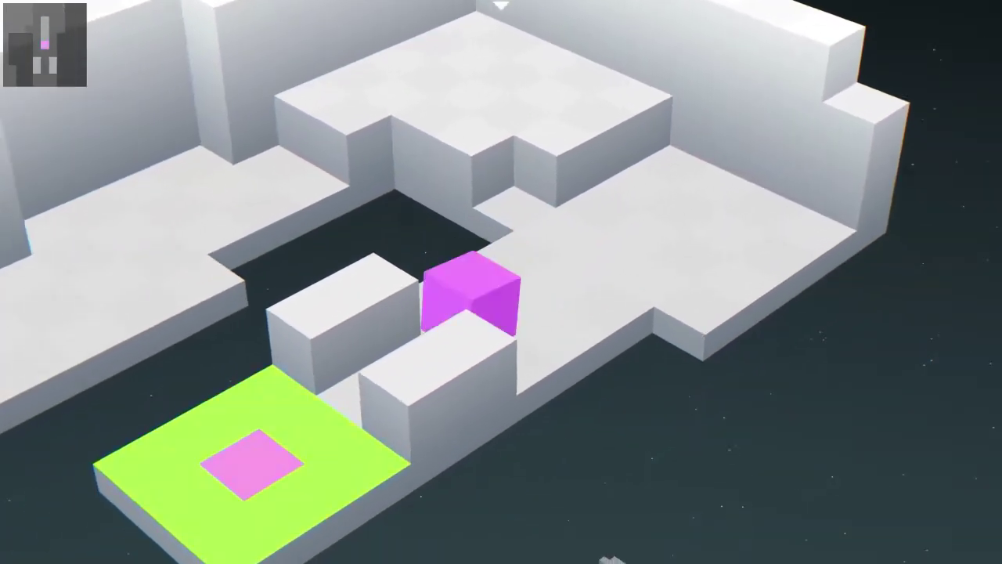
key("Down")
key("Down")
key("Down")
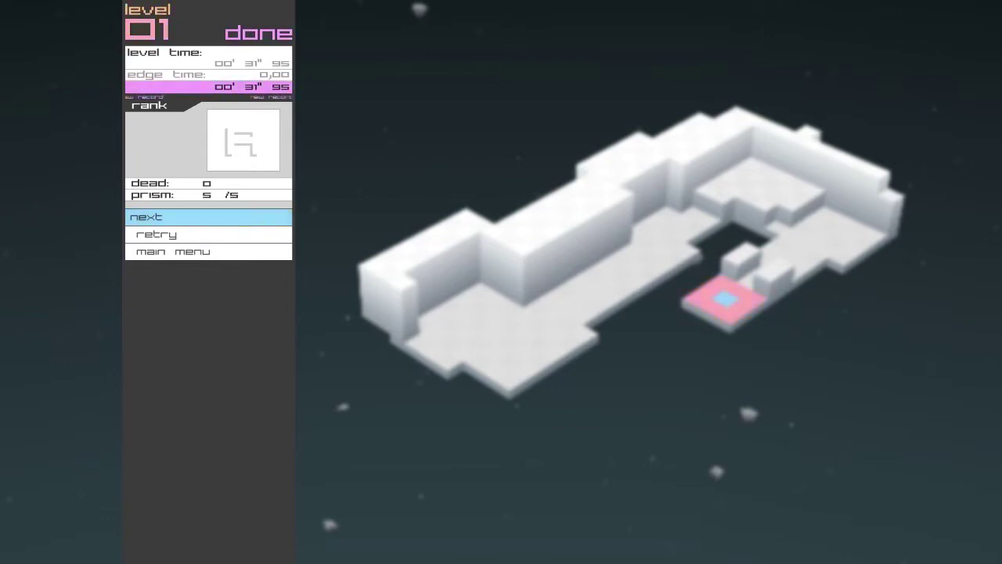
key("Return")
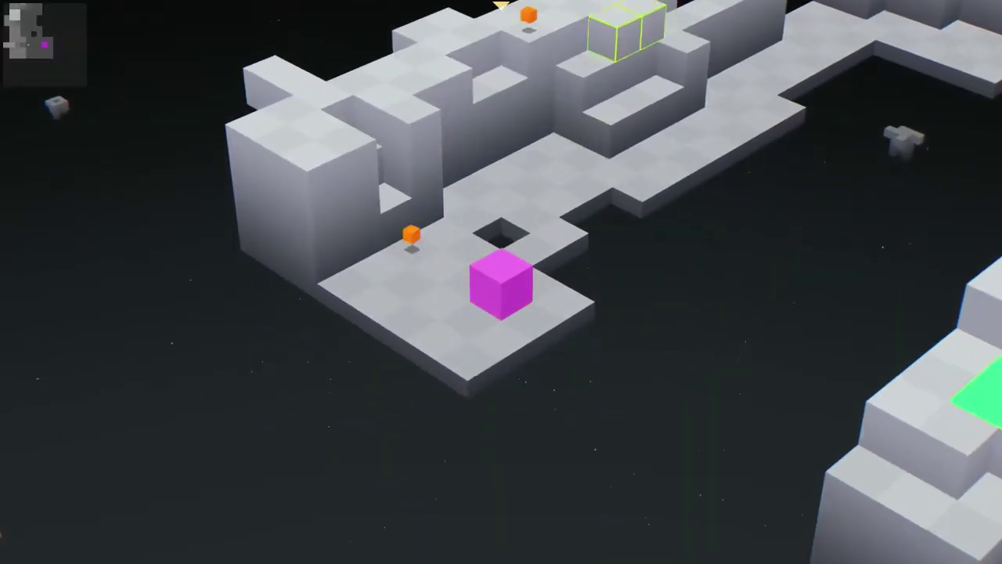
- Roll the cube over the raised block, down to the floor, and back onto its top
key("Up")
key("Up")
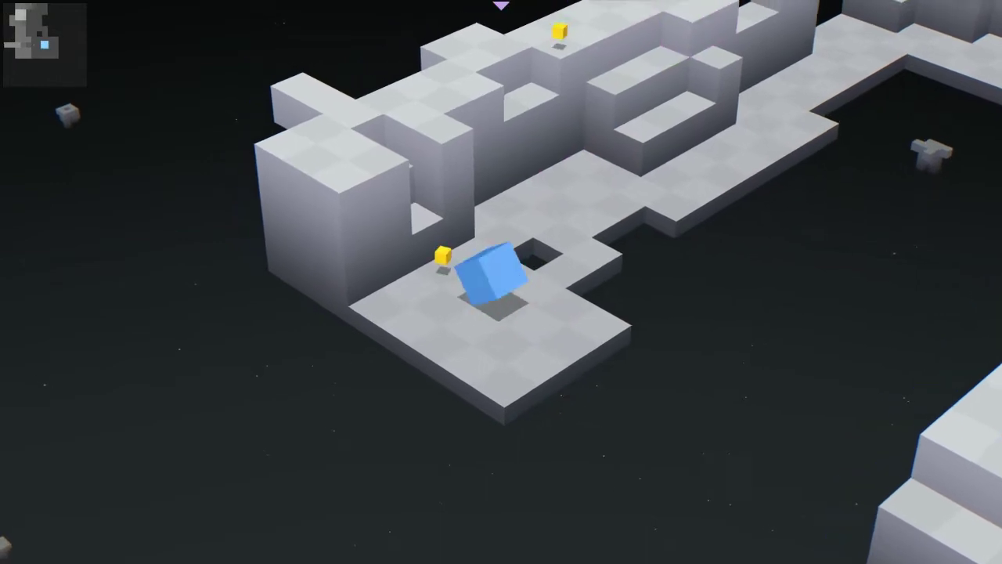
key("Up")
key("Up")
key("Up")
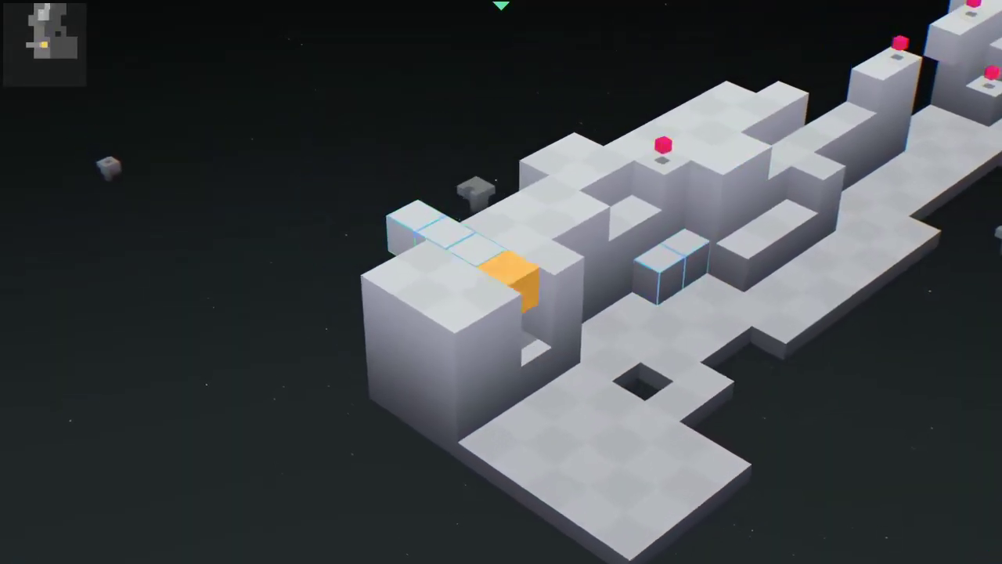
key("Down")
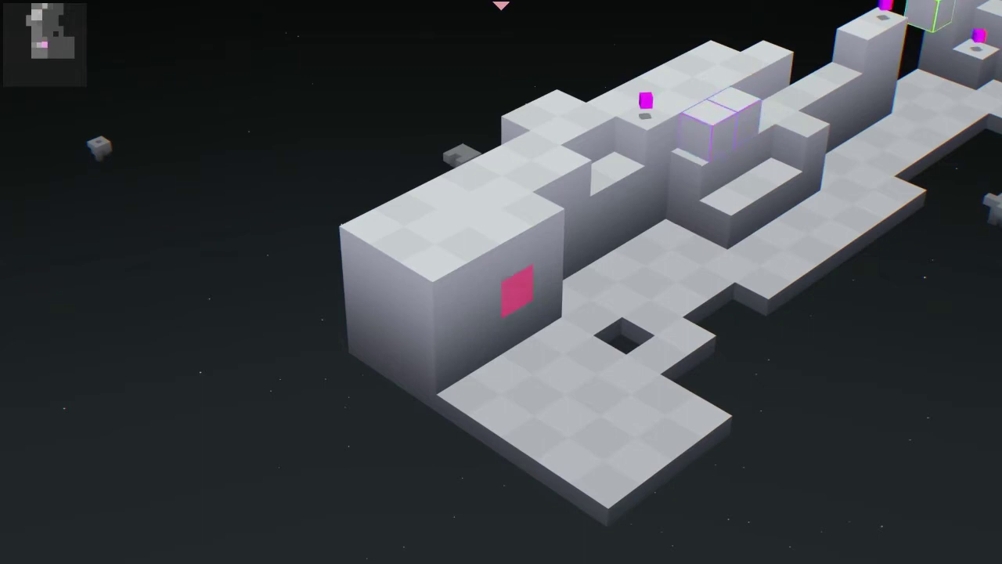
key("Down")
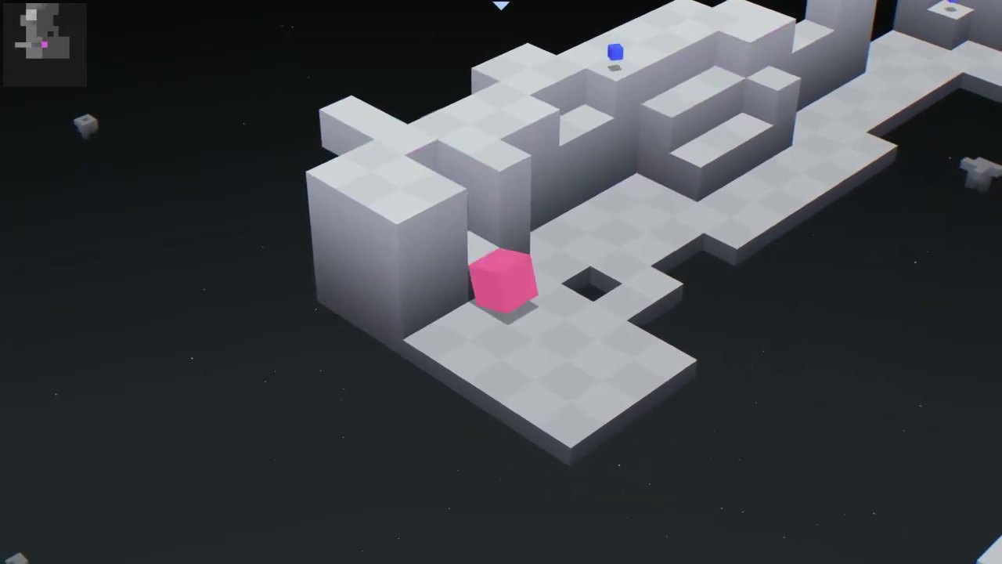
key("Up")
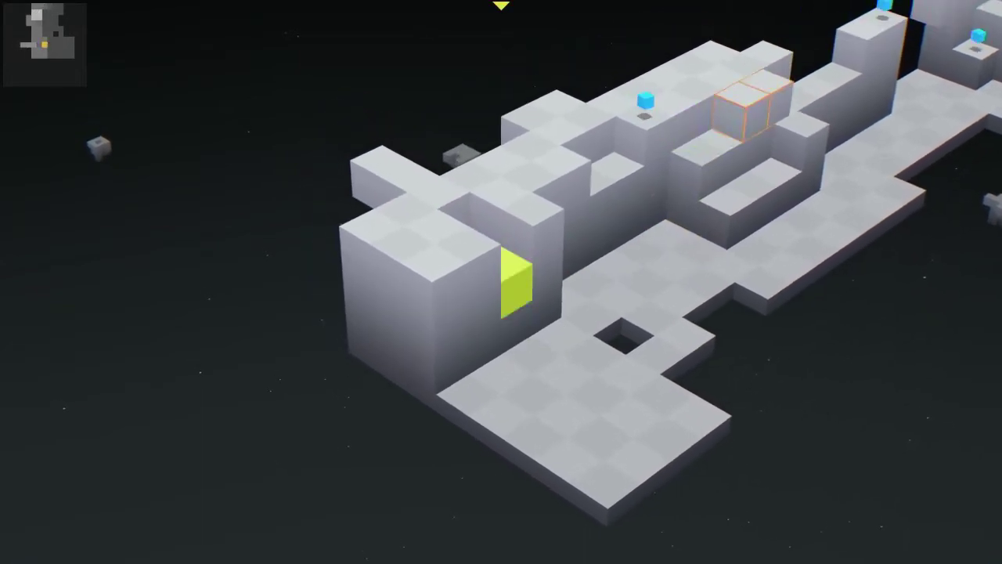
key("Up")
key("Up")
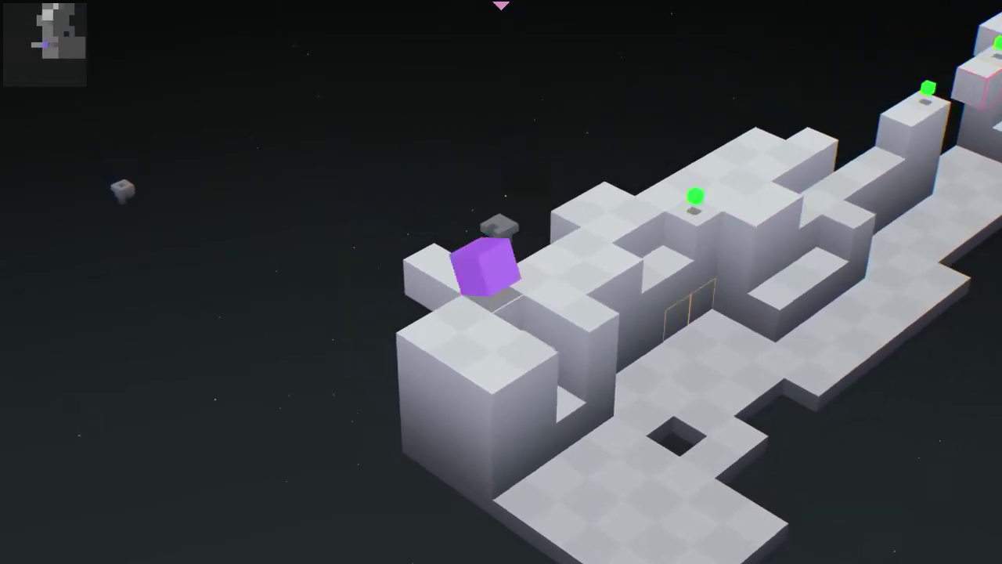
key("Up")
- Roll across the blocks to collect the prism and ride the rising platform onward
key("Right")
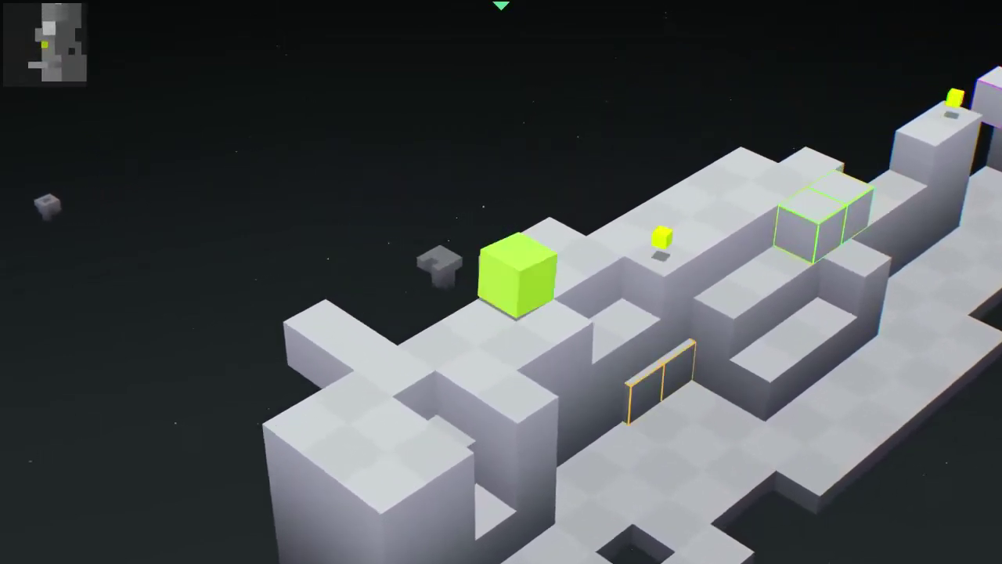
key("Right")
key("Right")
key("Down")
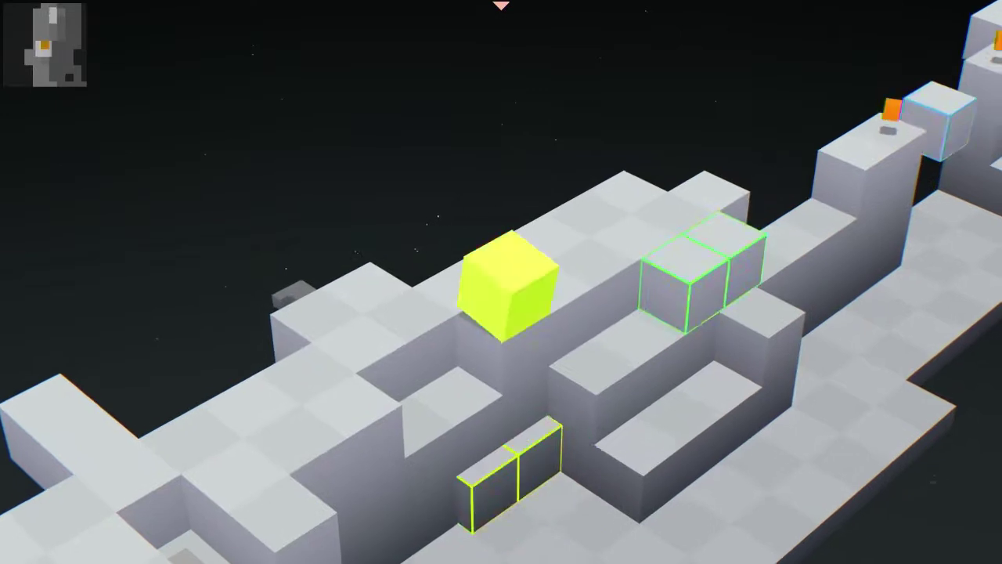
key("Right")
key("Right")
key("Right")
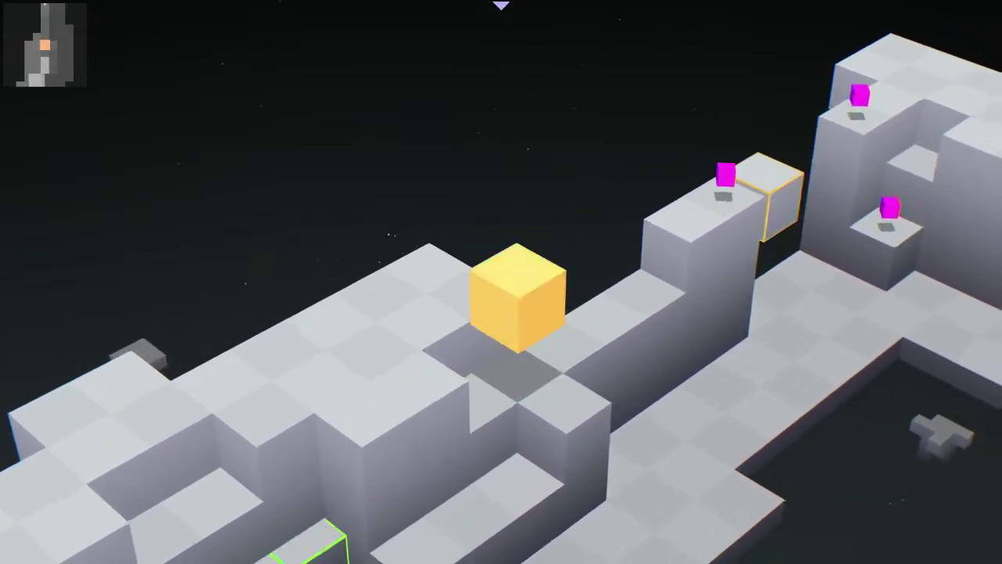
key("Right")
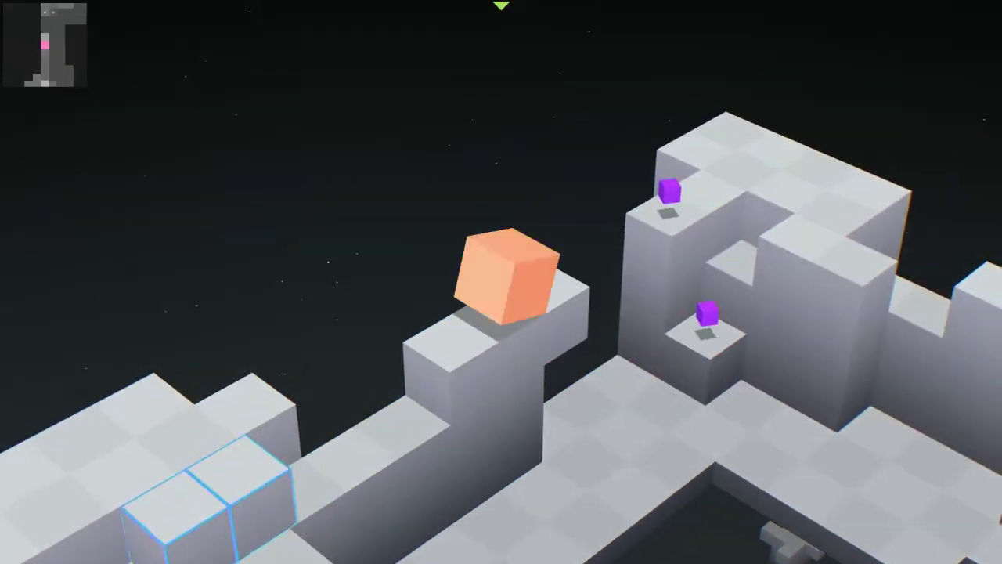
key("Right")
key("Right")
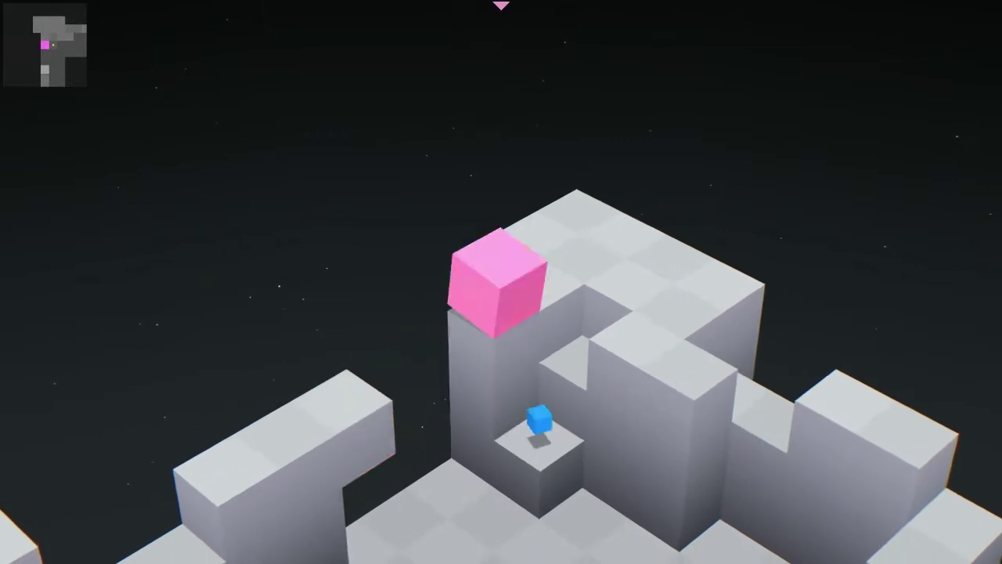
- Drop off the pillar into the pit, then cross the bridge to the block cluster
key("Down")
key("Down")
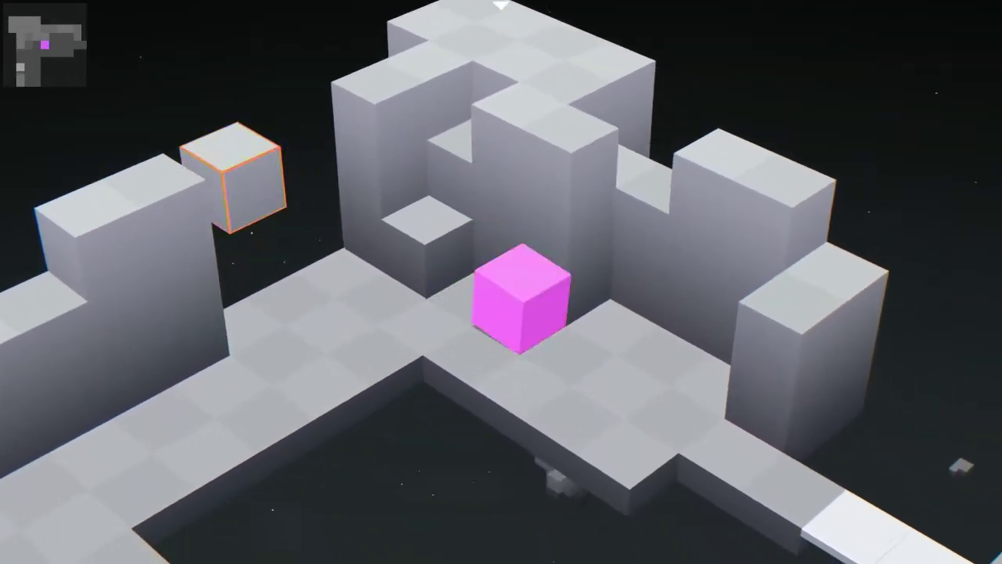
key("Down")
key("Down")
key("Down")
key("Down")
key("Down")
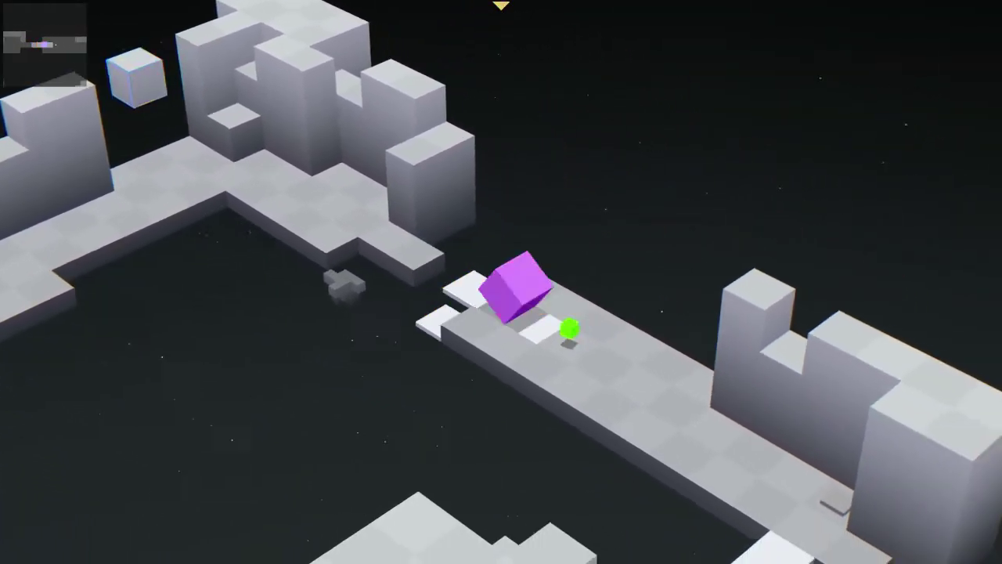
key("Down")
key("Down")
key("Left")
key("Left")
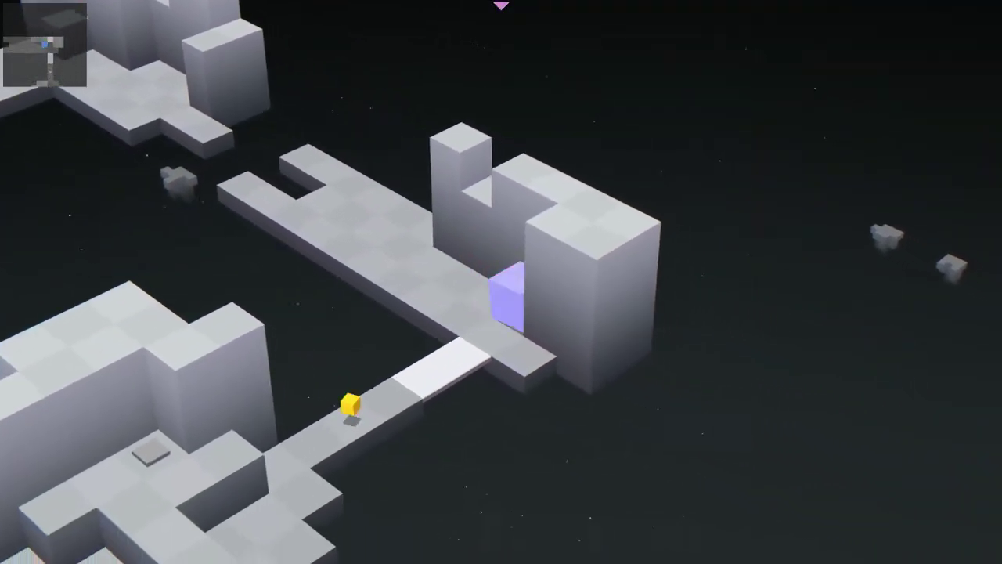
key("Left")
key("Left")
key("Left")
key("Left")
- Try tipping the cube up the wall, then drop it over the ledge to the lower floor
key("Up")
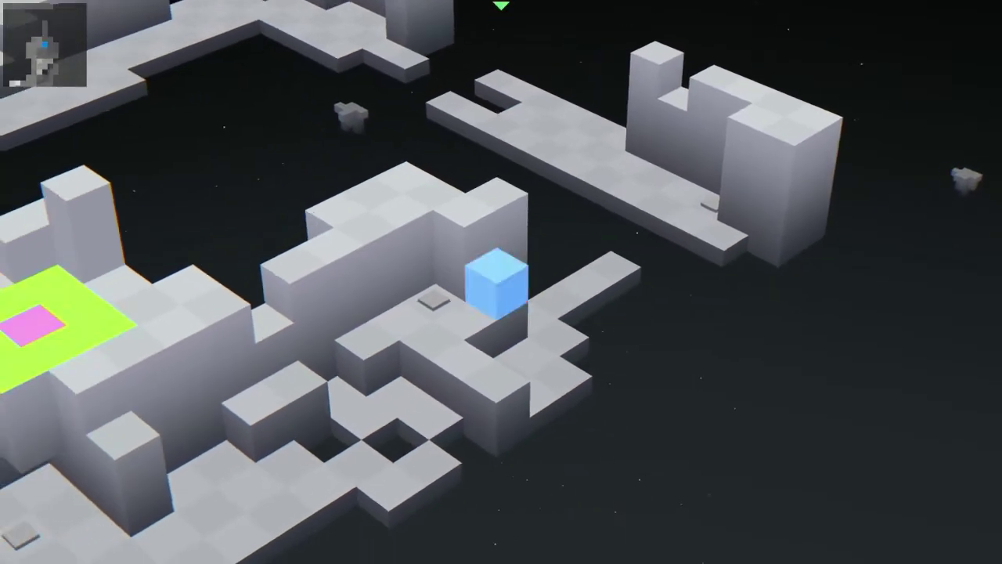
key("Up")
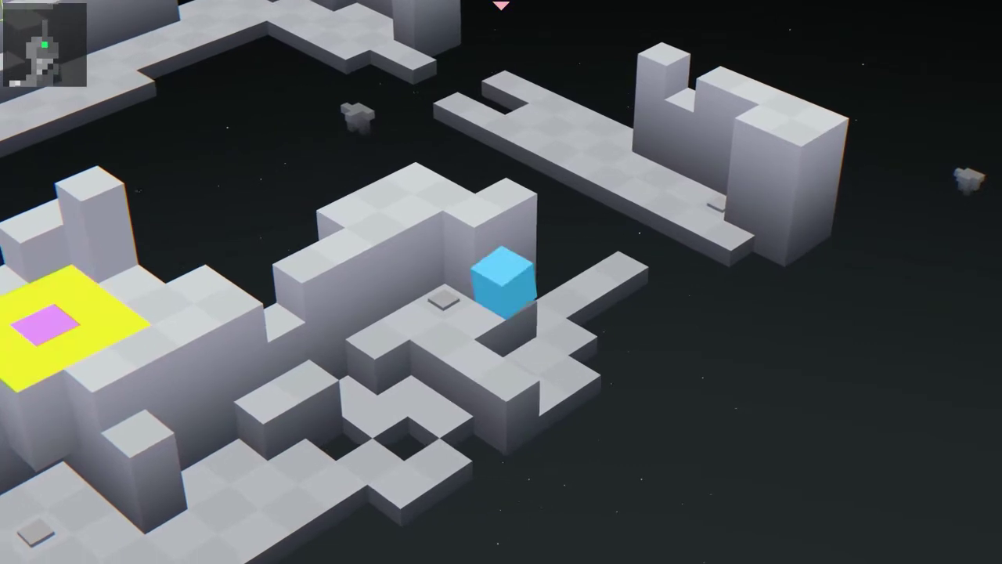
key("Up")
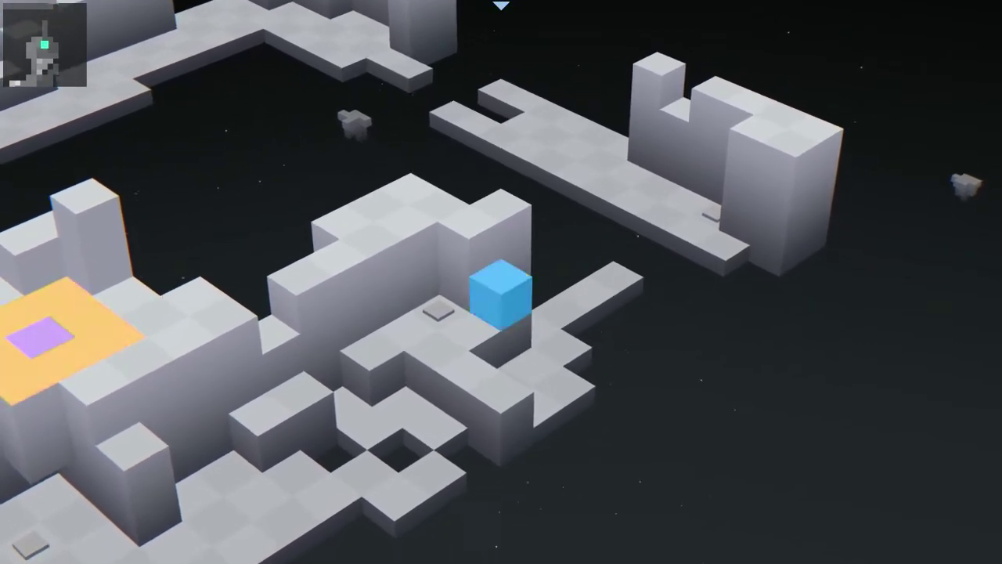
key("Up")
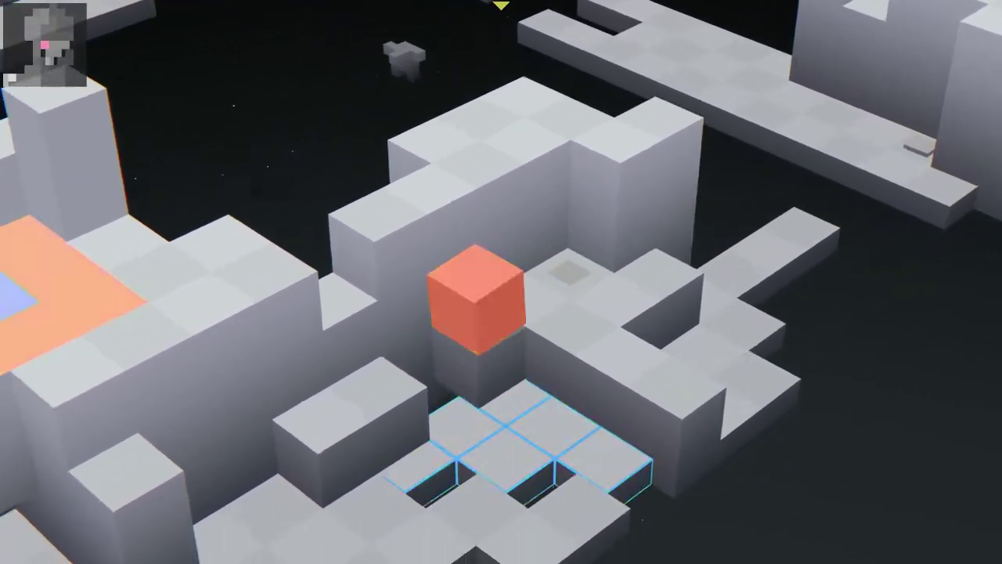
key("Down")
key("Down")
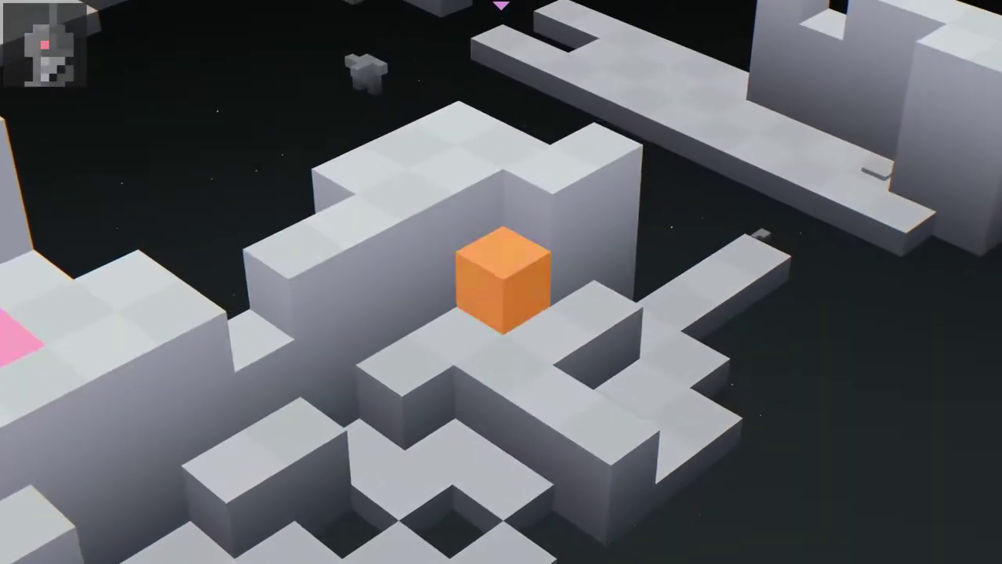
- Roll the cube toward the camera, then left across the platform onto the checkpoint pad
key("Down")
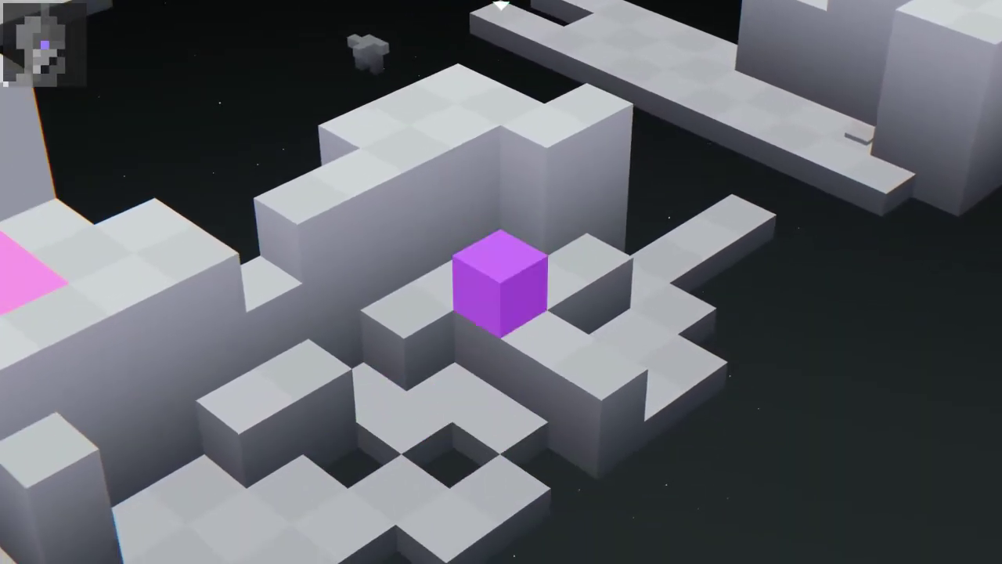
key("Down")
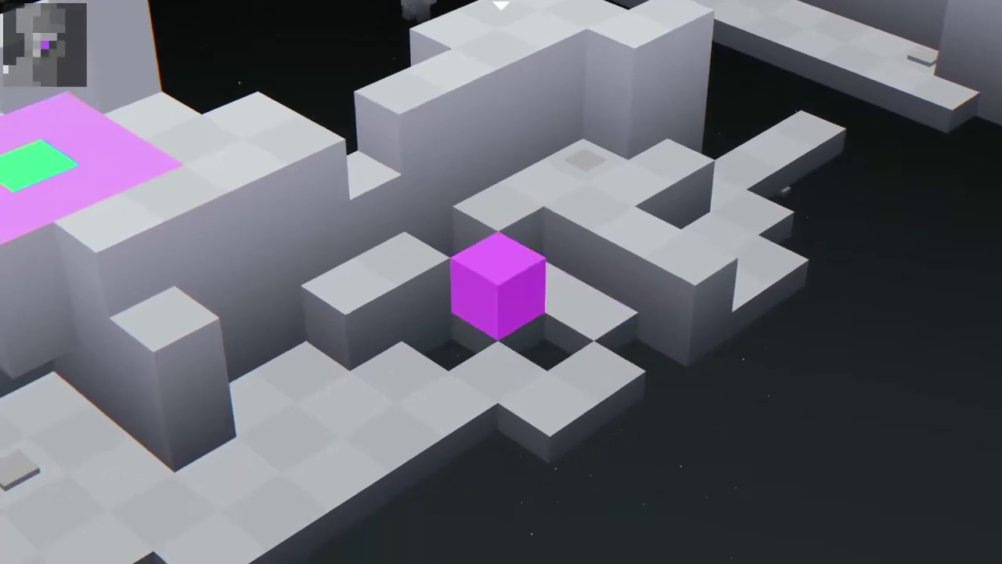
key("Down")
key("Down")
key("Down")
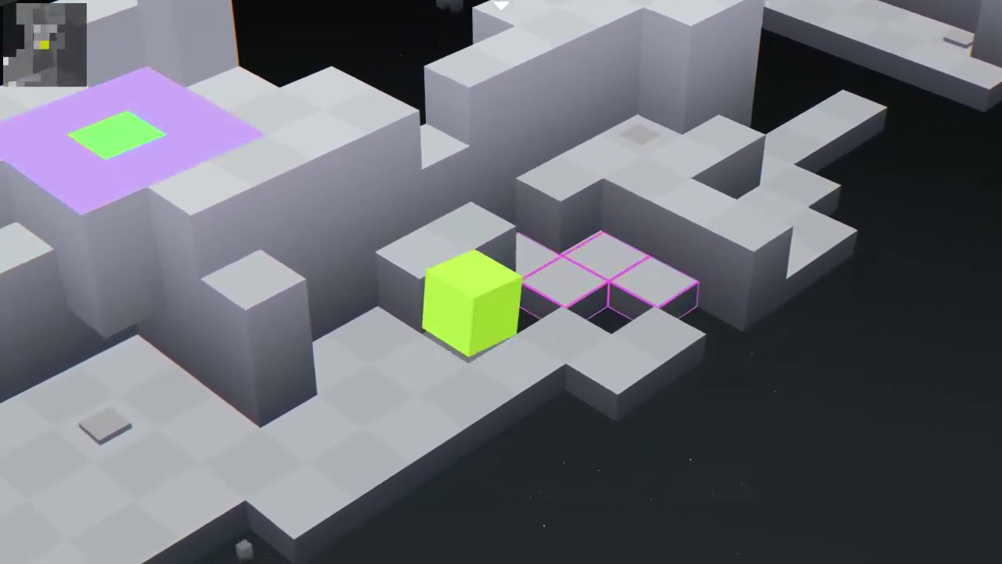
key("Down")
key("Down")
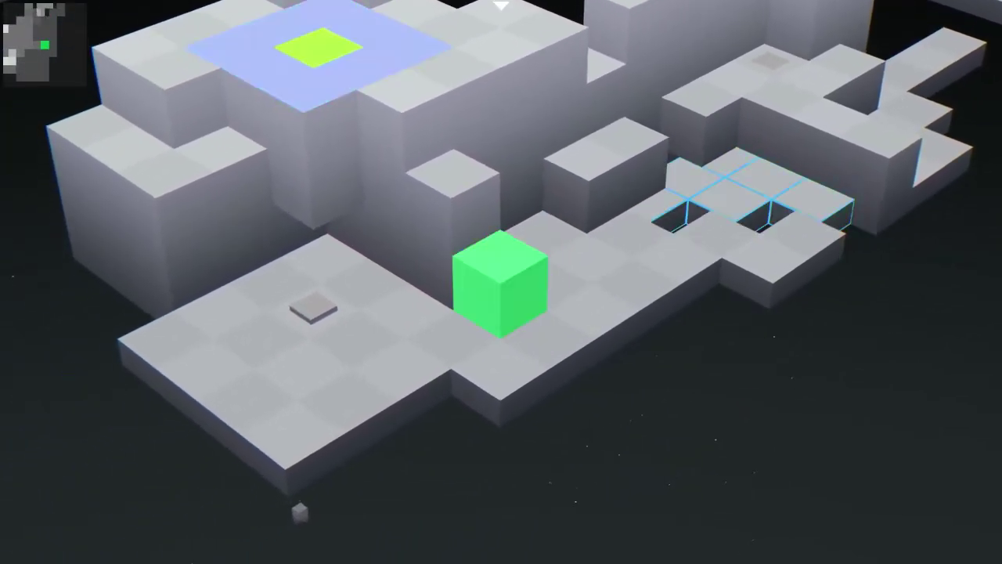
key("Left")
key("Left")
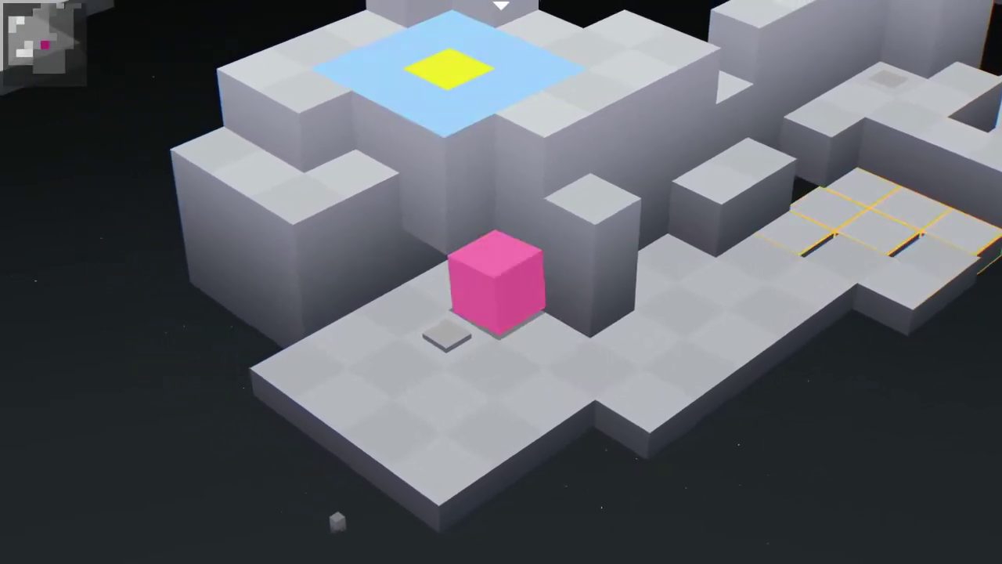
key("Left")
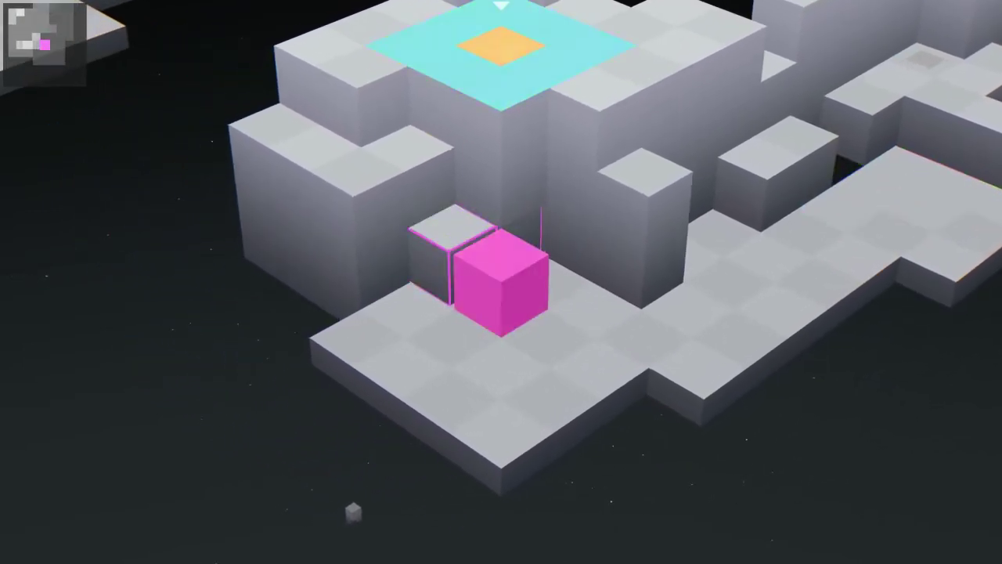
key("Left")
key("Left")
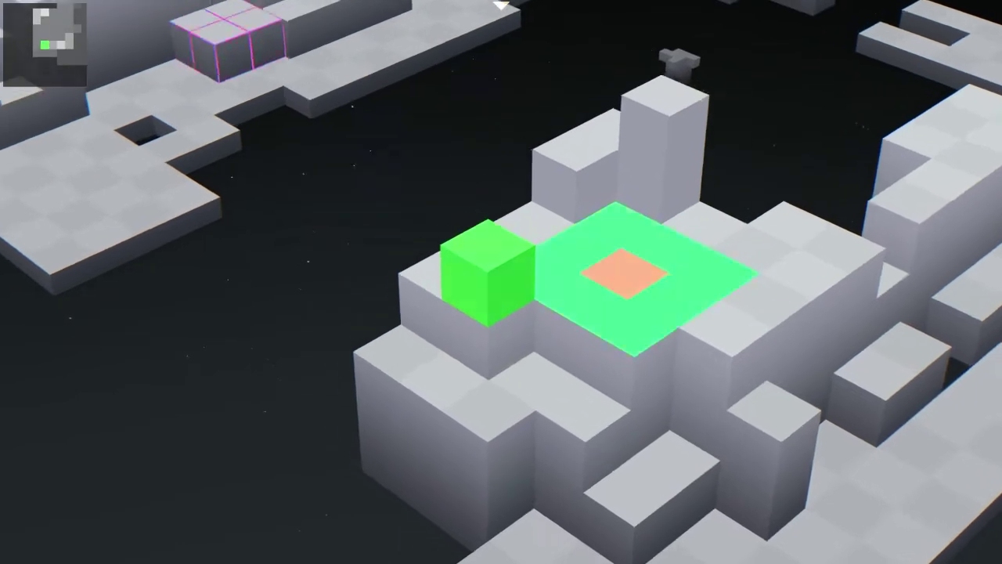
key("Right")
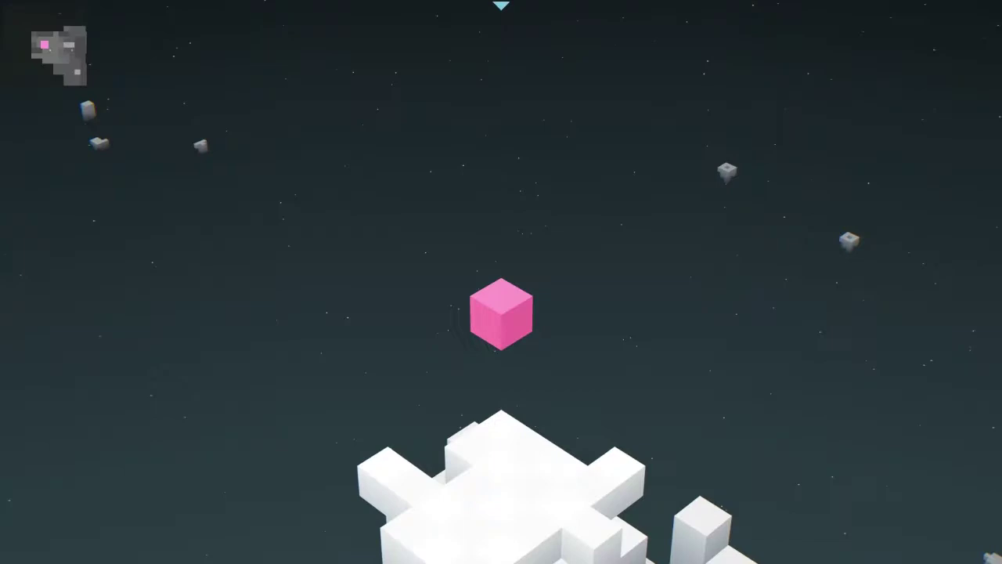
- Roll the cube toward the lower right, then lower left, and across the bridge
key("Right")
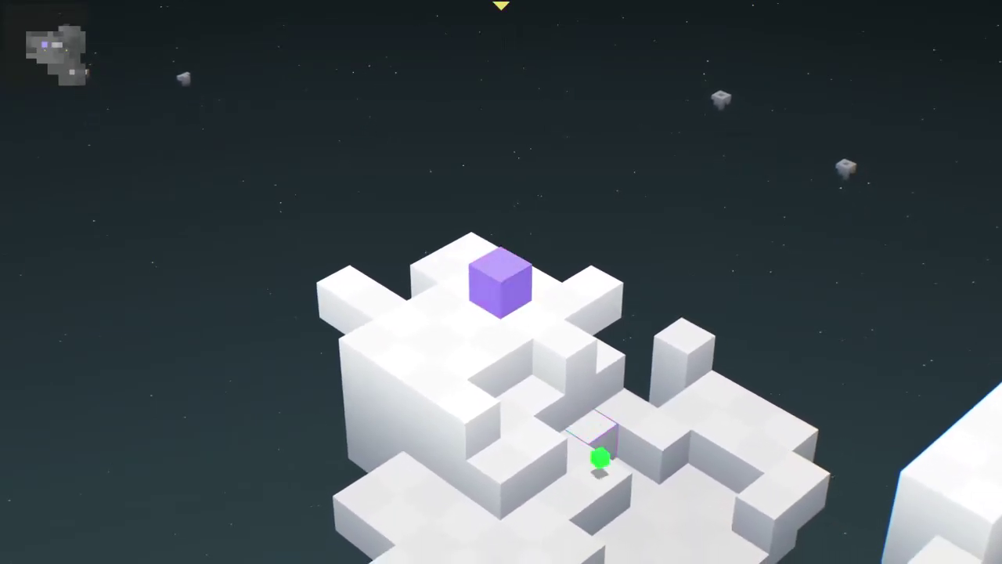
key("Right")
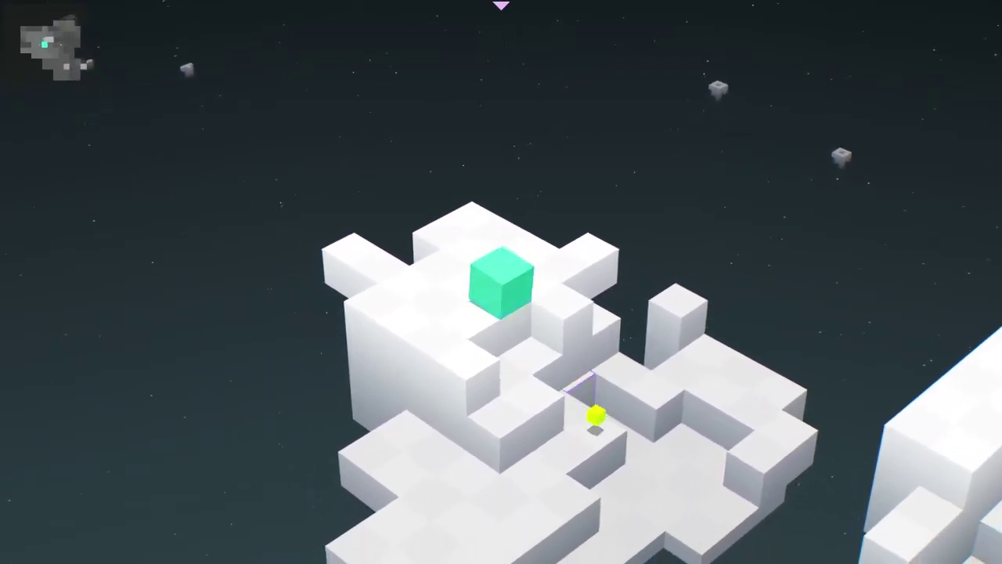
key("Right")
key("Right")
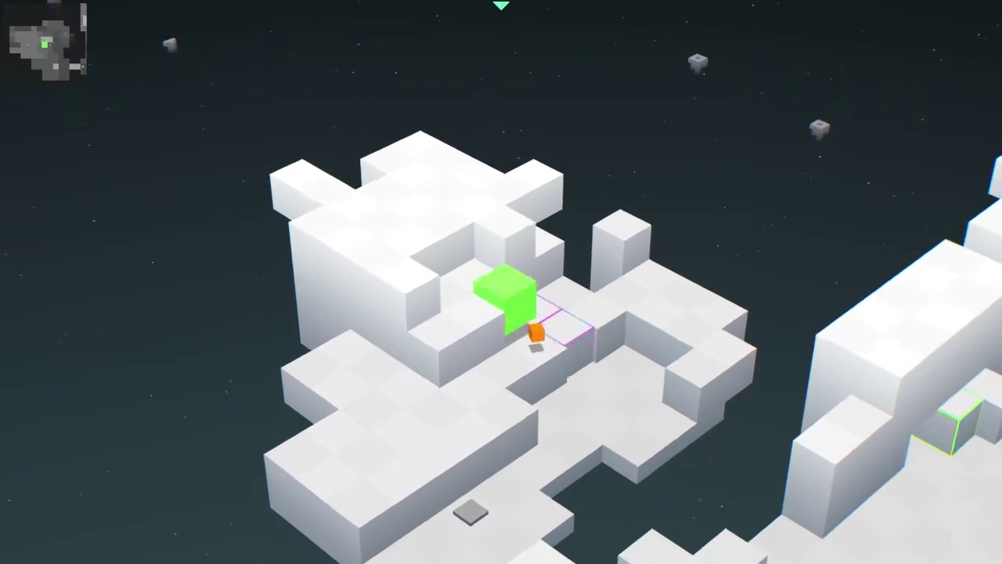
key("Right")
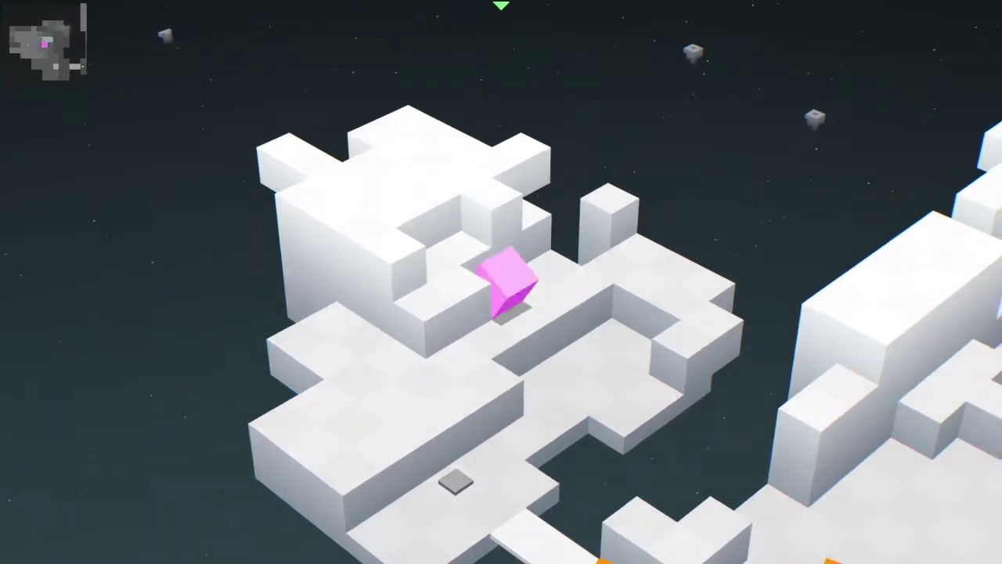
key("Right")
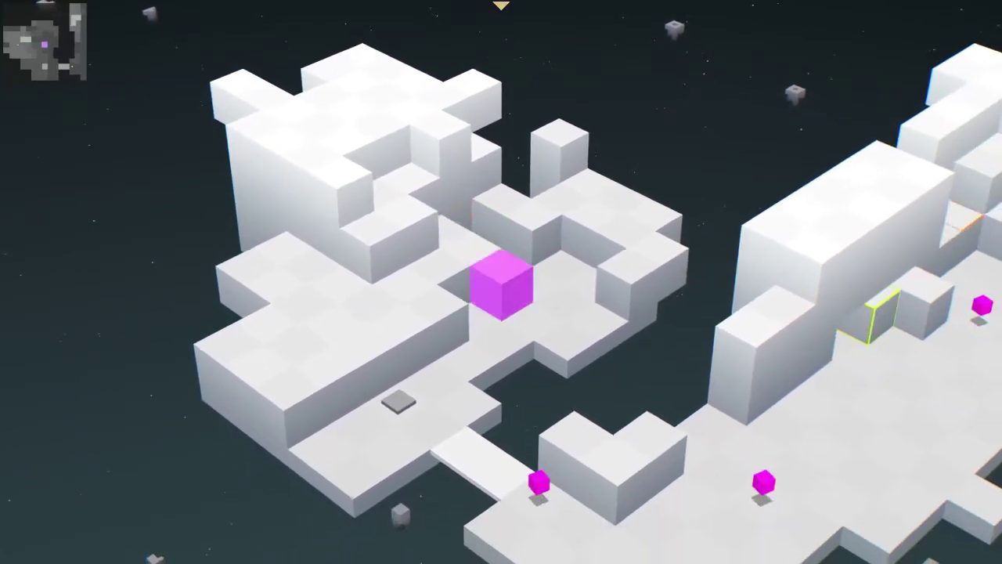
key("Down")
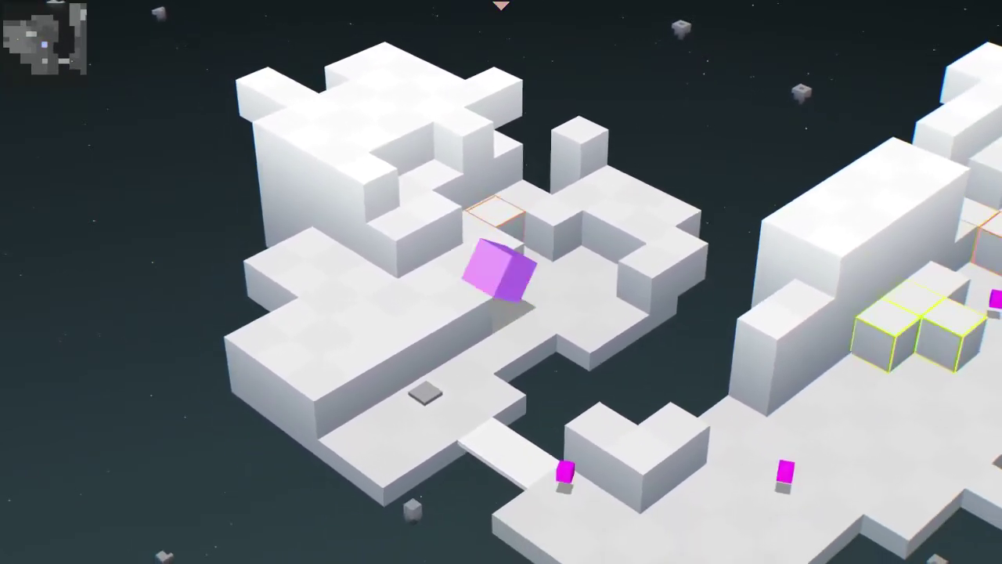
key("Down")
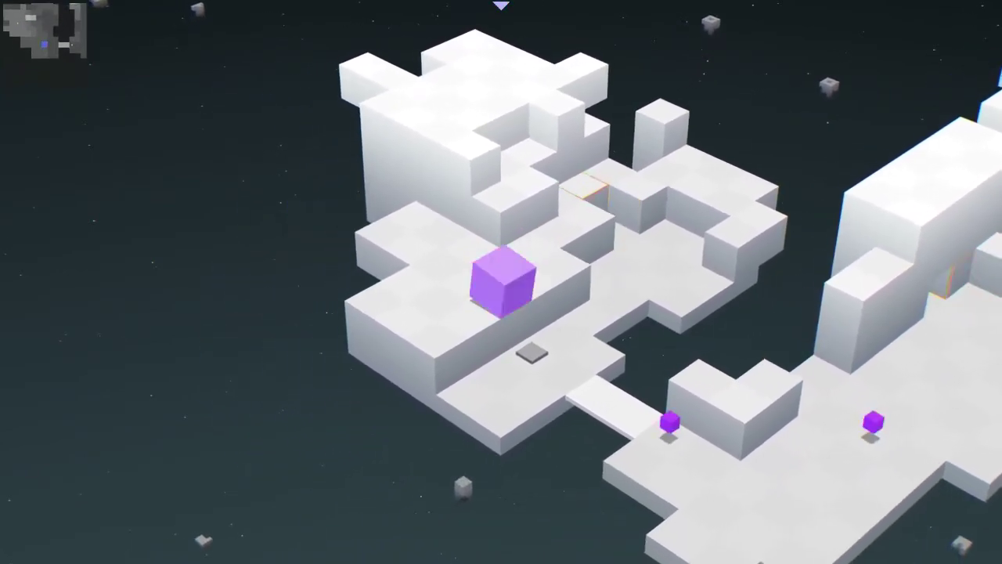
key("Right")
key("Right")
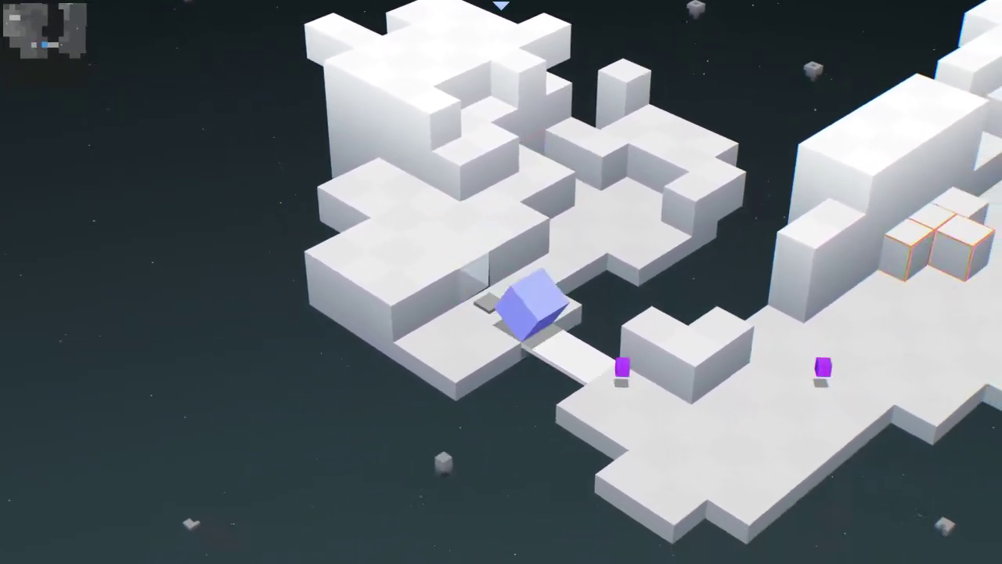
key("Right")
key("Right")
key("Right")
- Collect the small blue cube, reach the goal pad, and continue to level 04 'pushing stars'
key("Up")
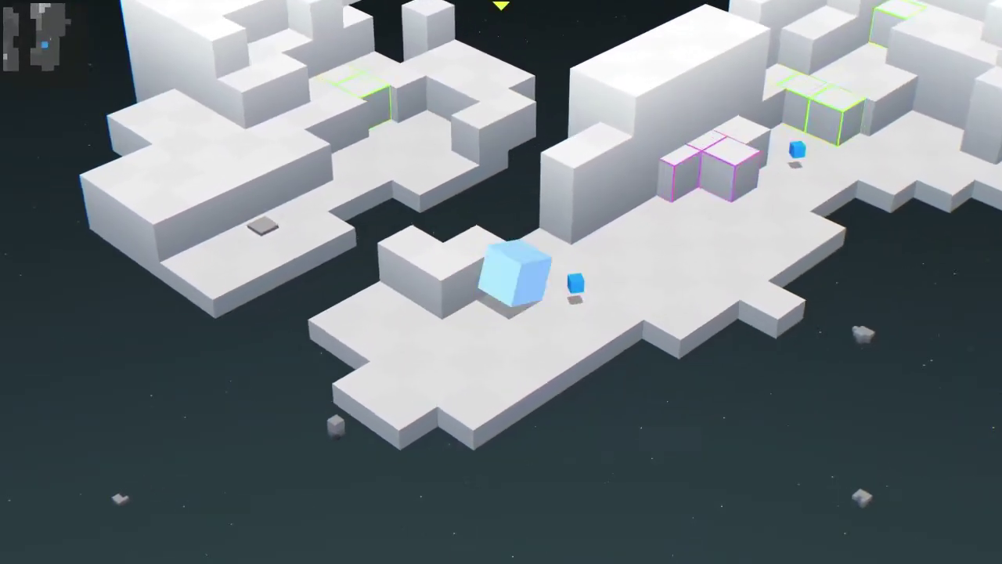
key("Up")
key("Up")
key("Up")
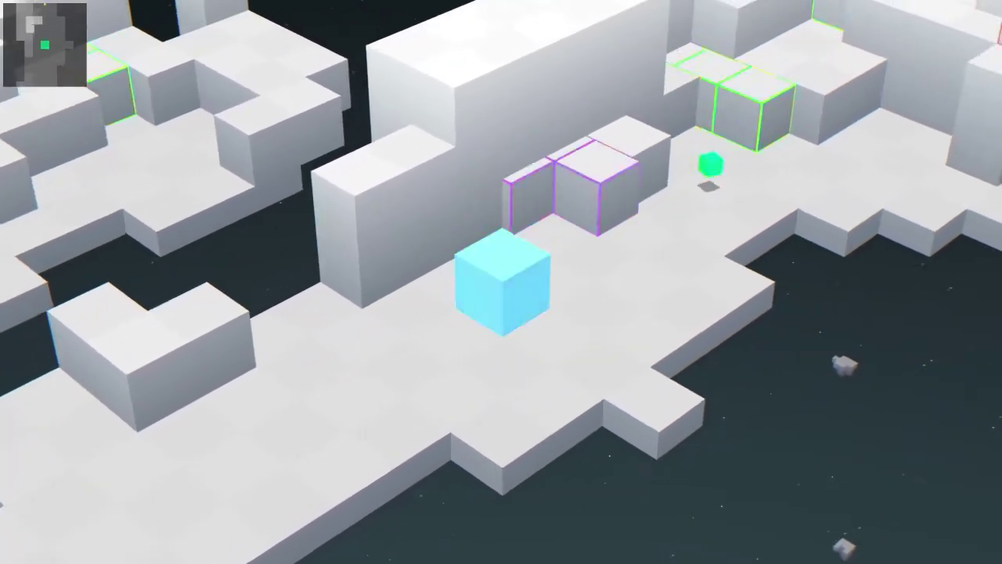
key("Up")
key("Up")
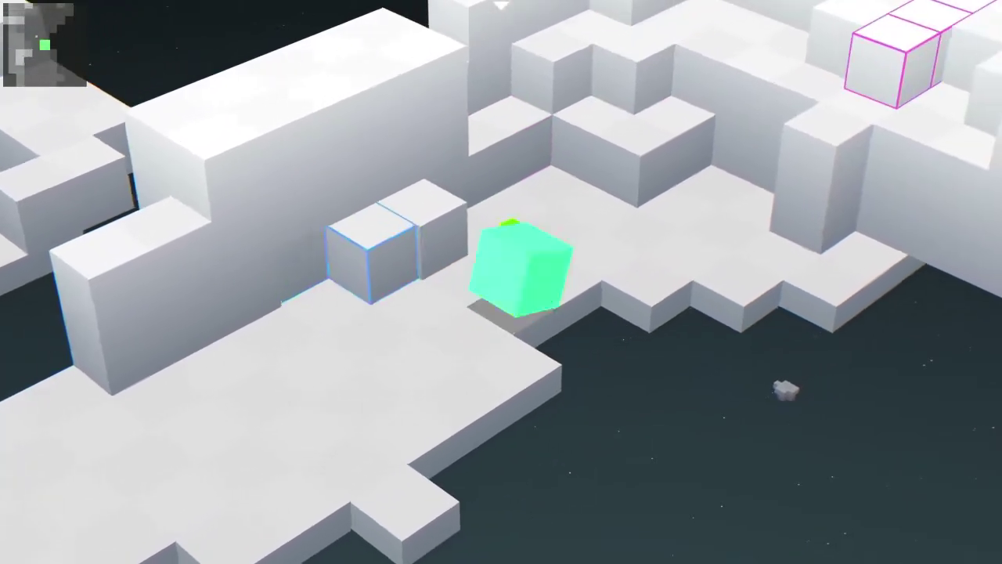
key("Up")
key("Up")
key("Up")
key("Up")
key("Up")
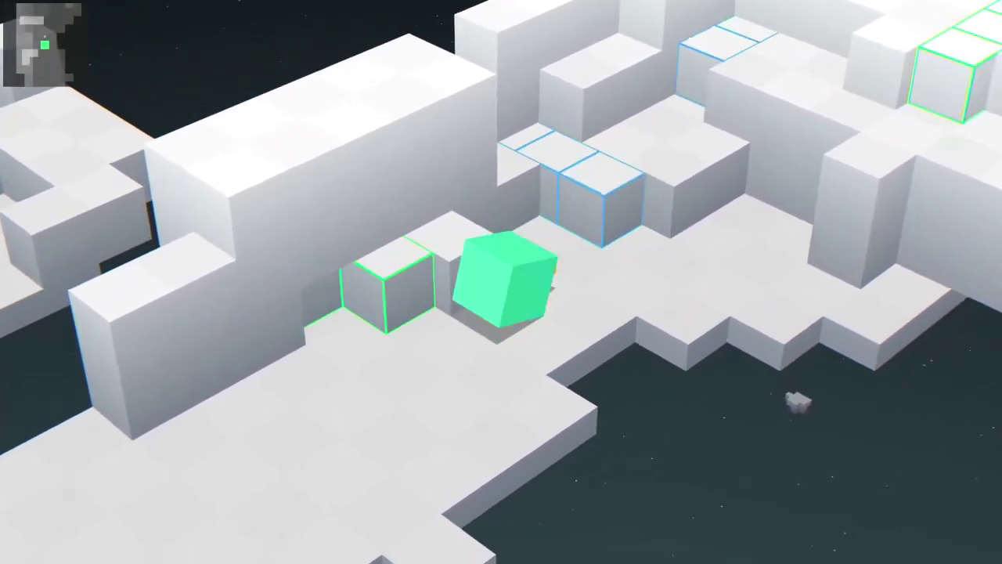
key("Up")
key("Up")
key("Up")
key("Up")
key("Up")
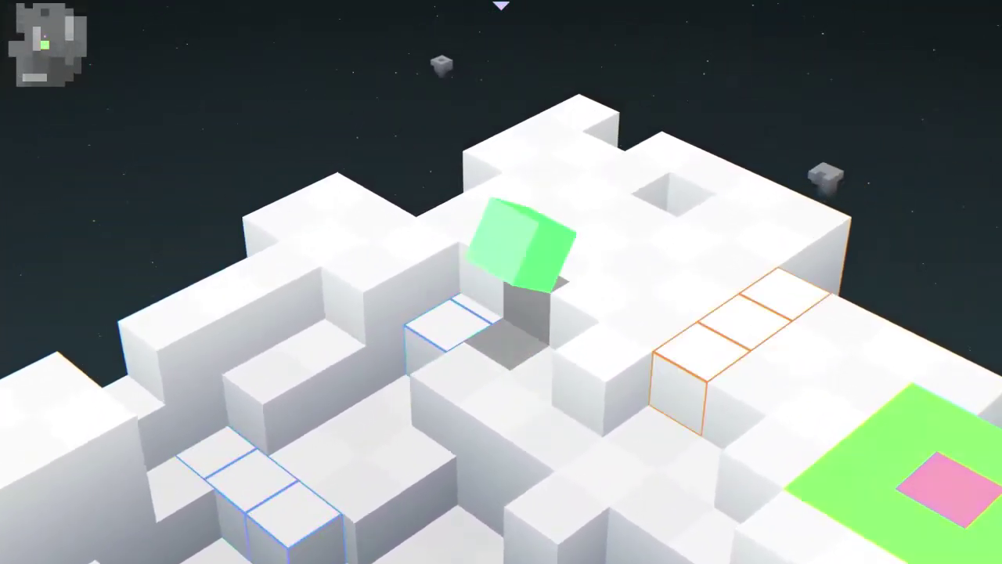
key("Up")
key("Up")
key("Up")
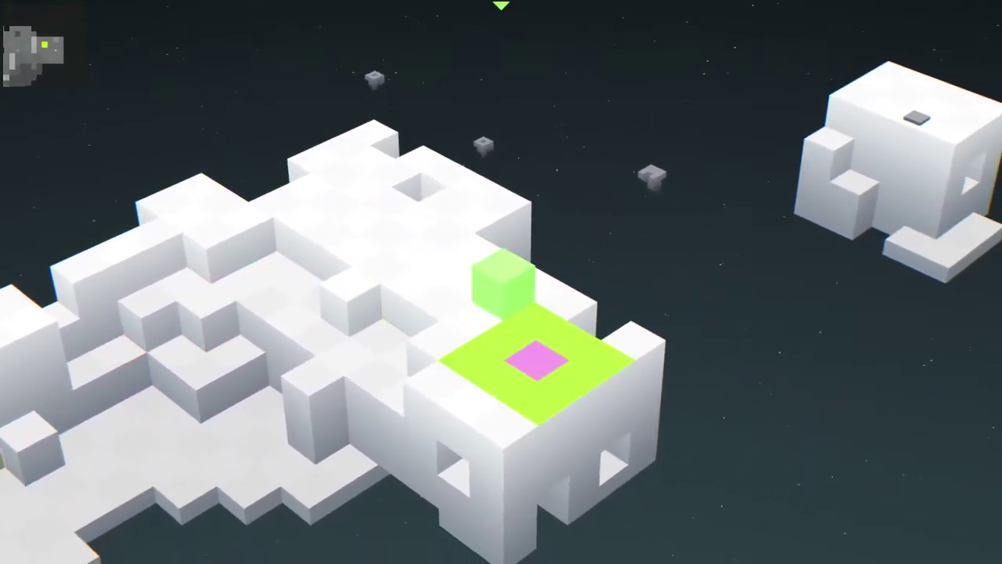
key("Right")
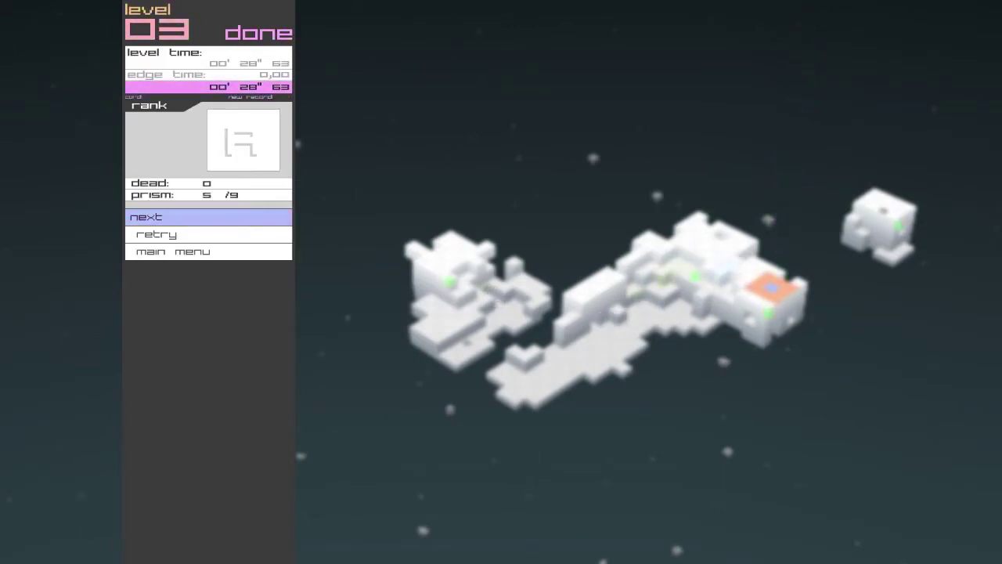
key("Return")
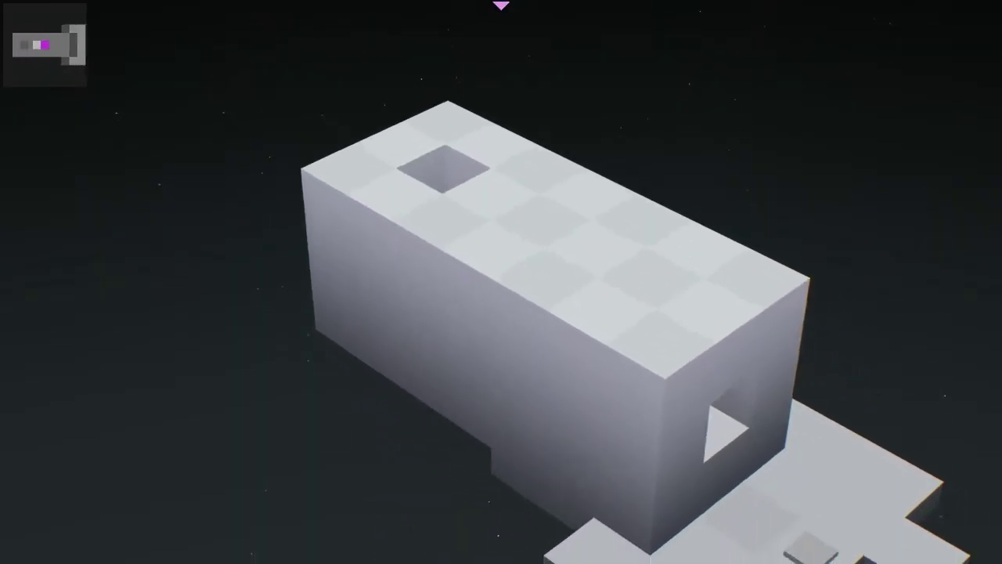
- Roll the cube across the platforms until it falls off the front edge
key("Right")
key("Right")
key("Right")
key("Right")
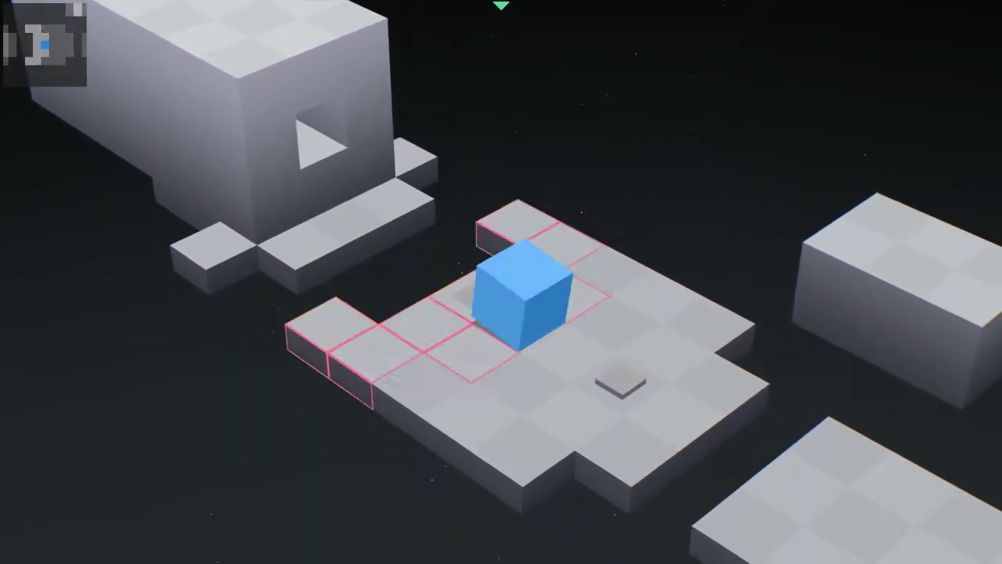
key("Right")
key("Right")
key("Right")
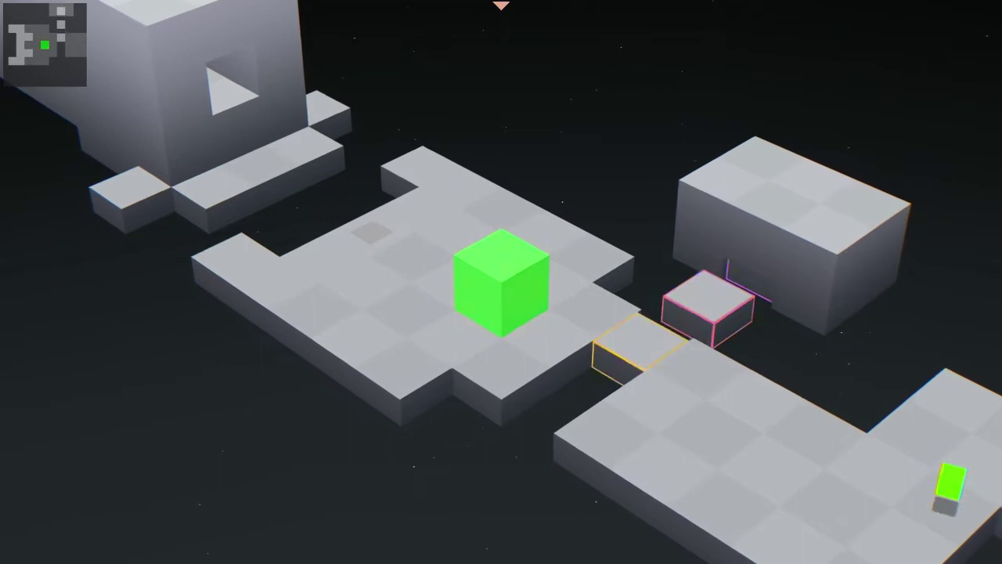
key("Right")
key("Right")
key("Right")
key("Right")
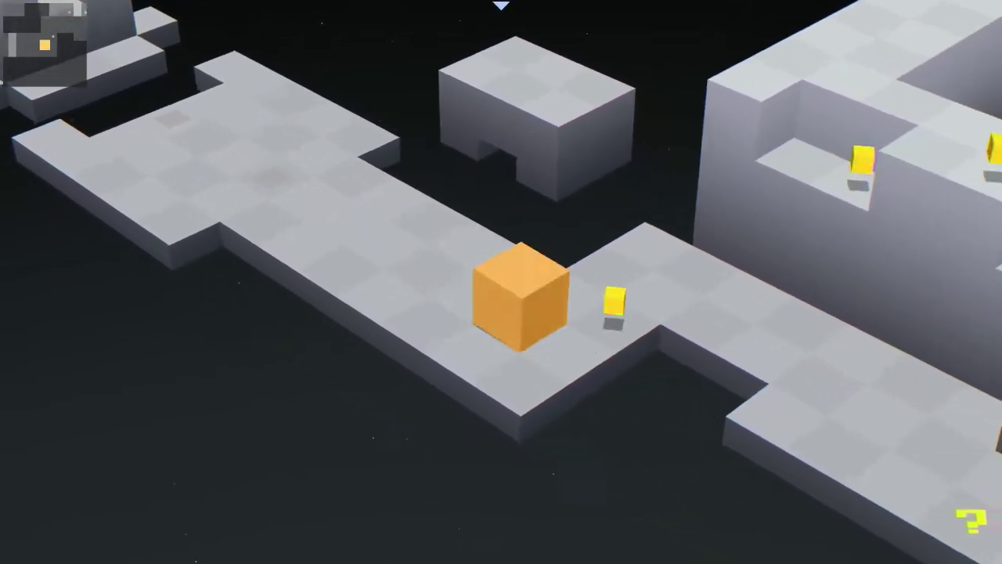
key("Right")
key("Right")
key("Right")
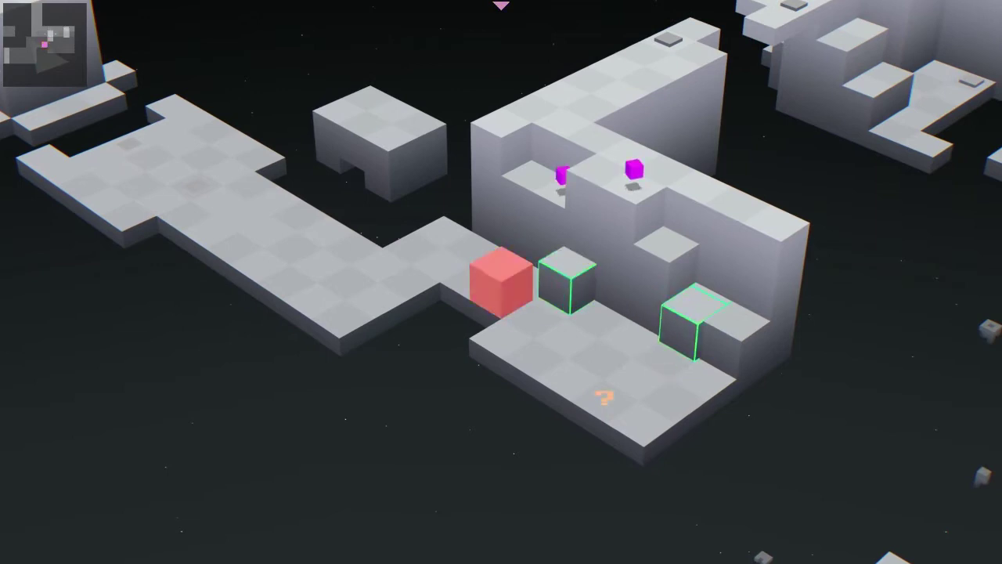
key("Right")
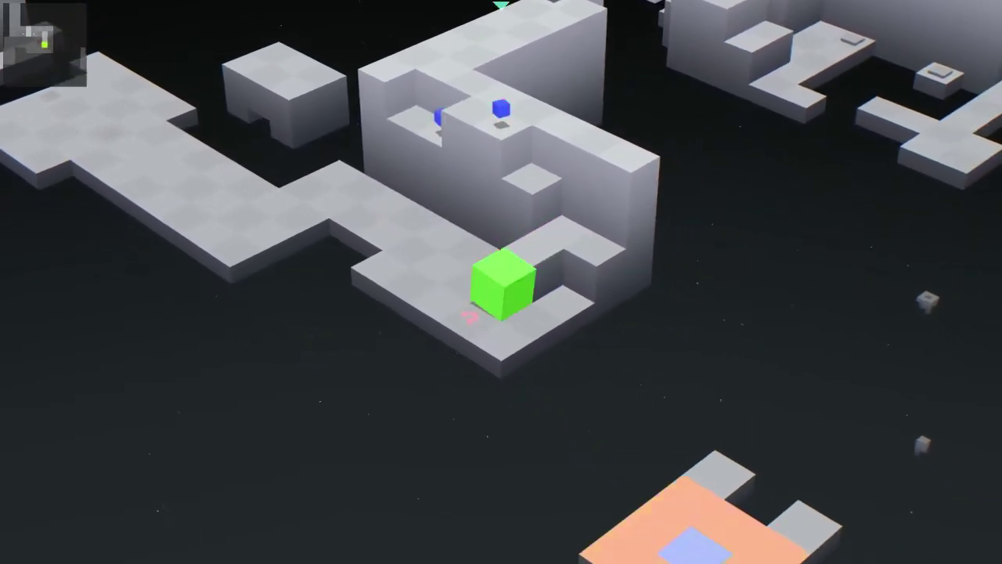
key("Right")
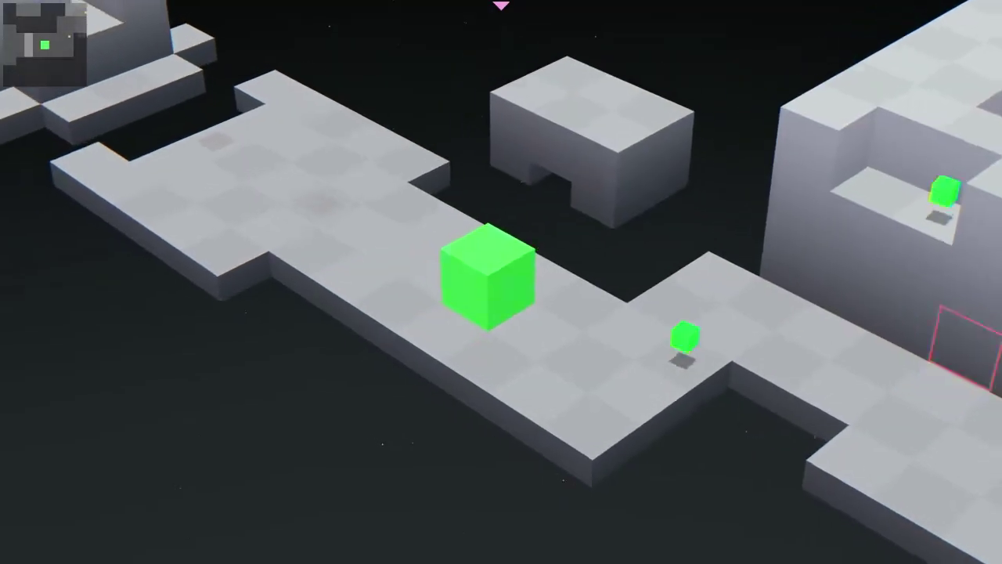
- After respawning, collect the small cube, climb the tall block, and roll past the grey tile
key("Right")
key("Right")
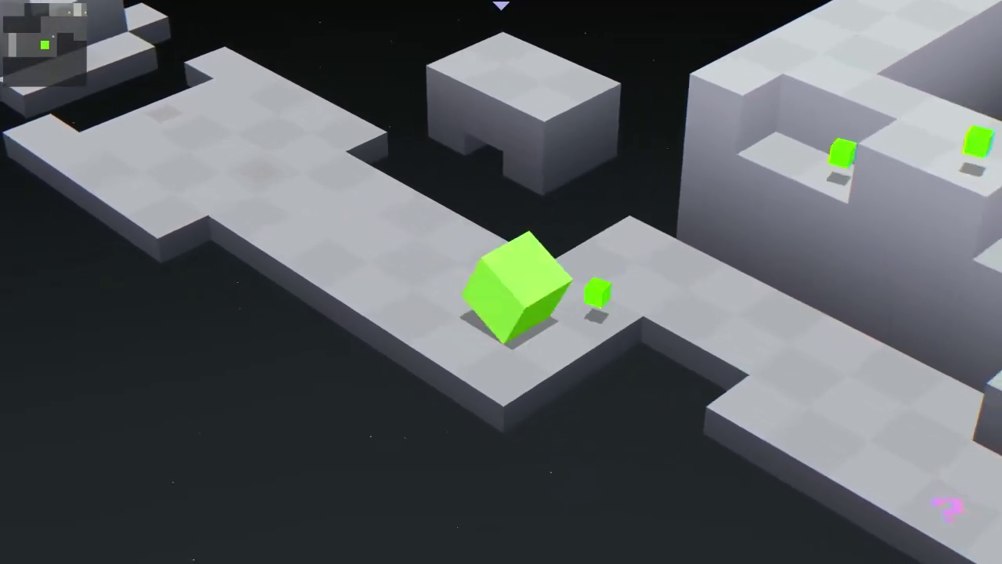
key("Right")
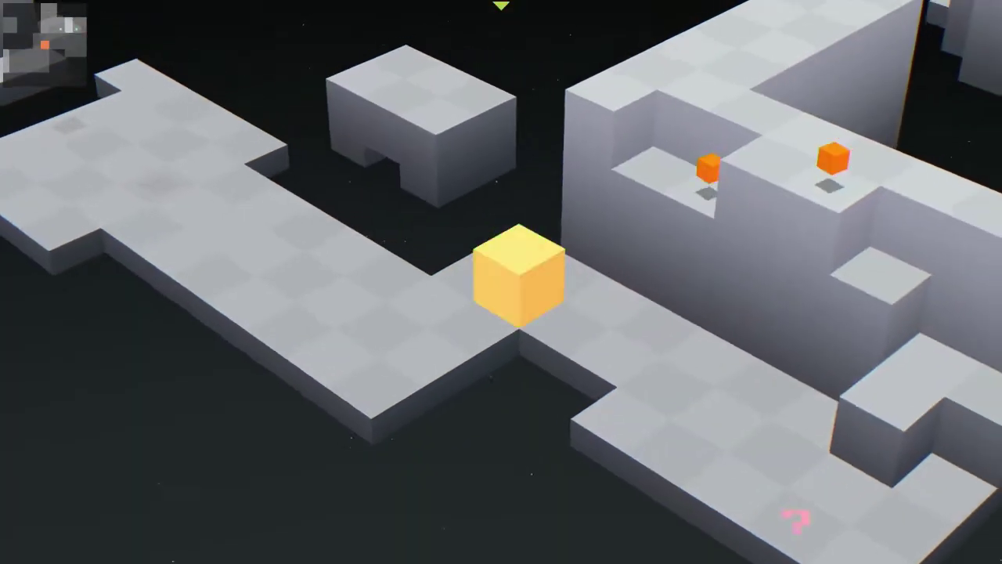
key("Right")
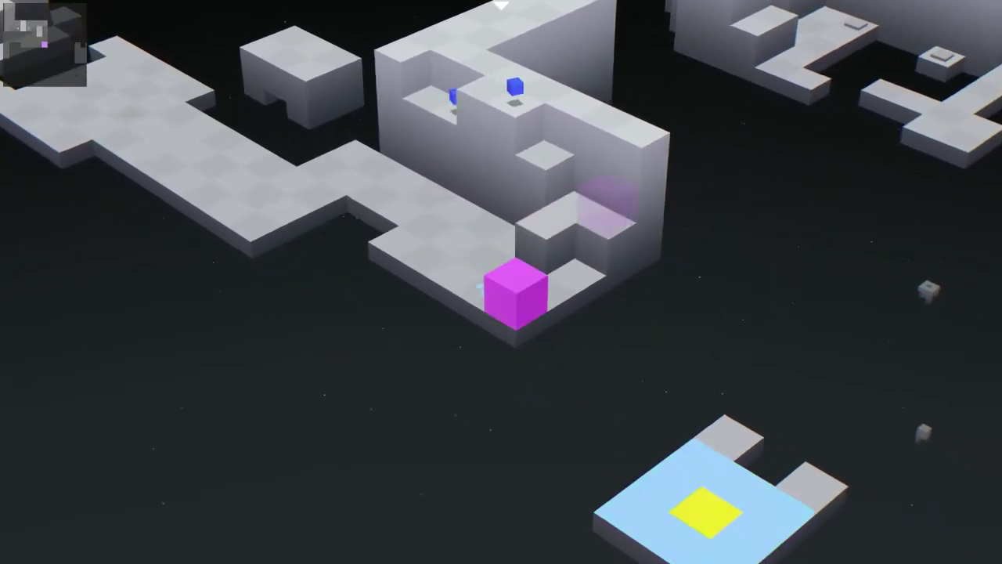
key("Right")
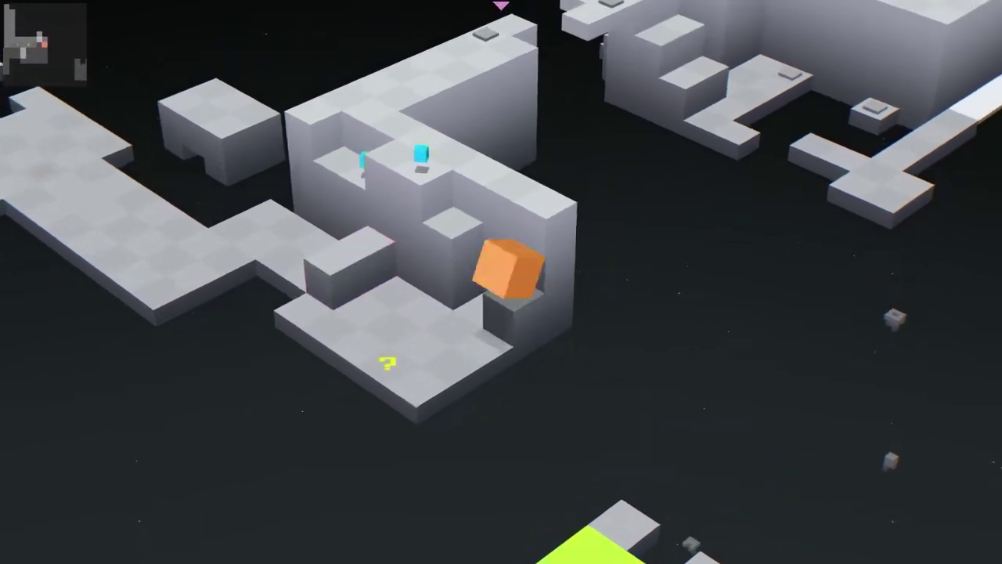
key("Up")
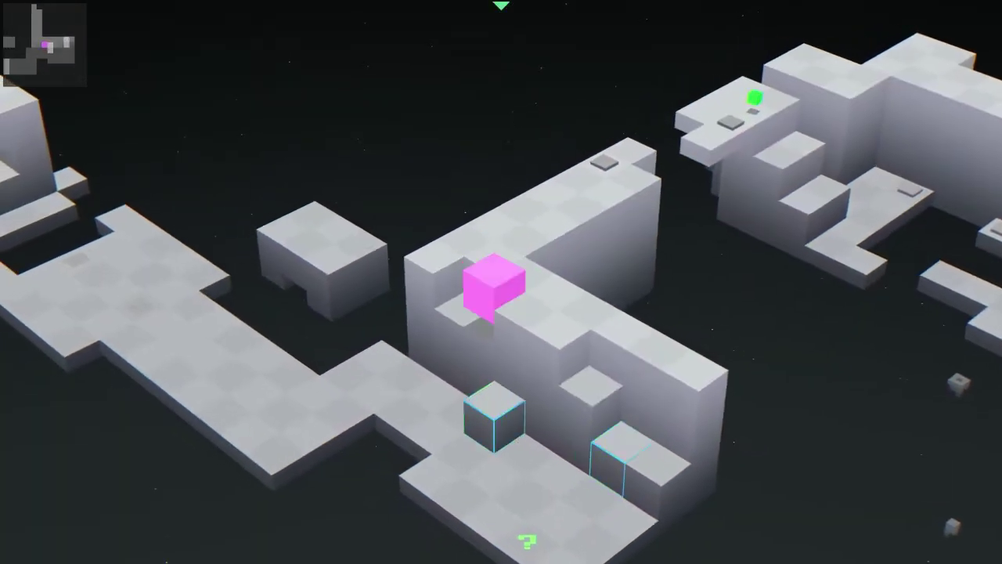
key("Up")
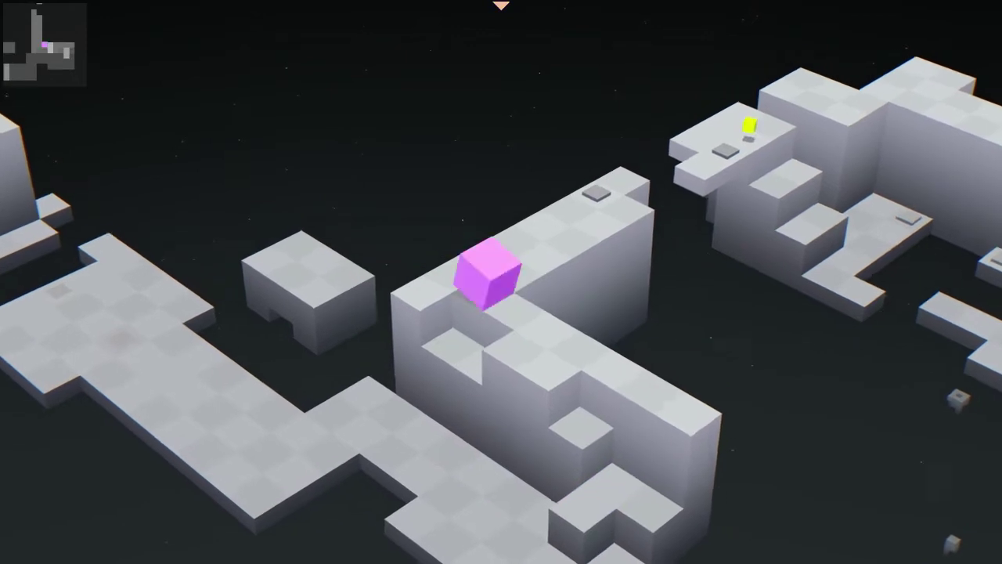
key("Right")
key("Right")
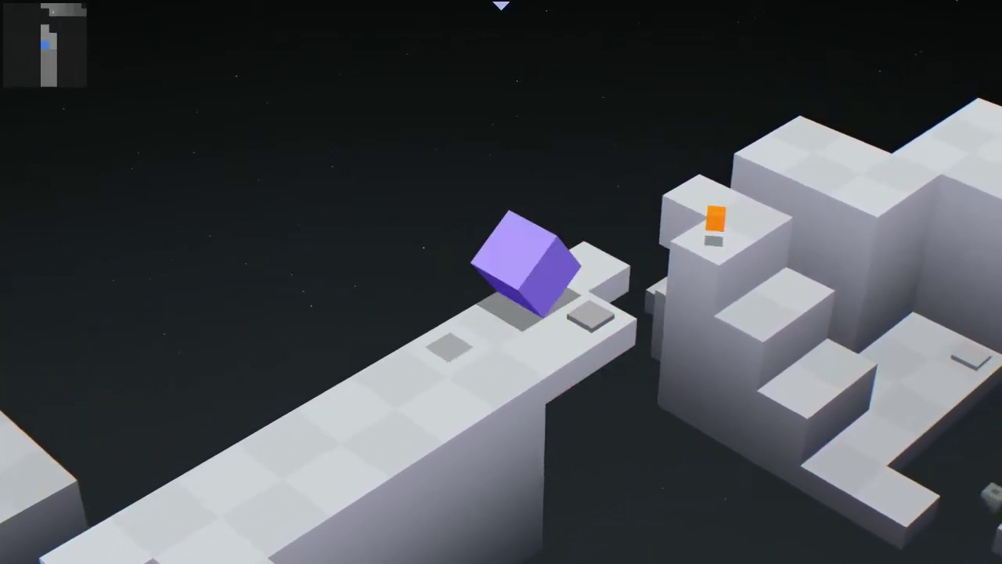
key("Right")
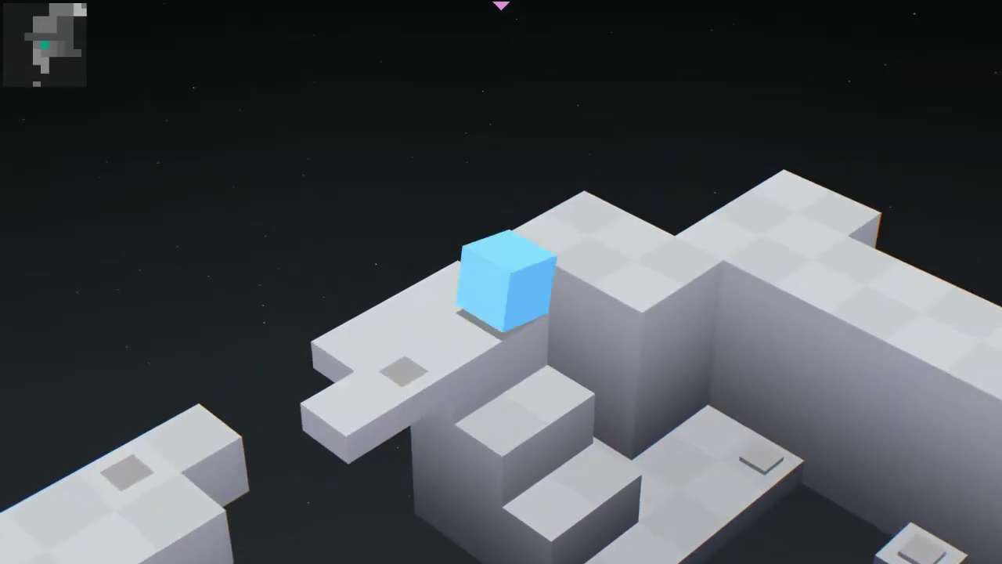
- Drop to the lower platform, roll onto the grey switch to raise the bridge, then follow the wall ledge
key("Right")
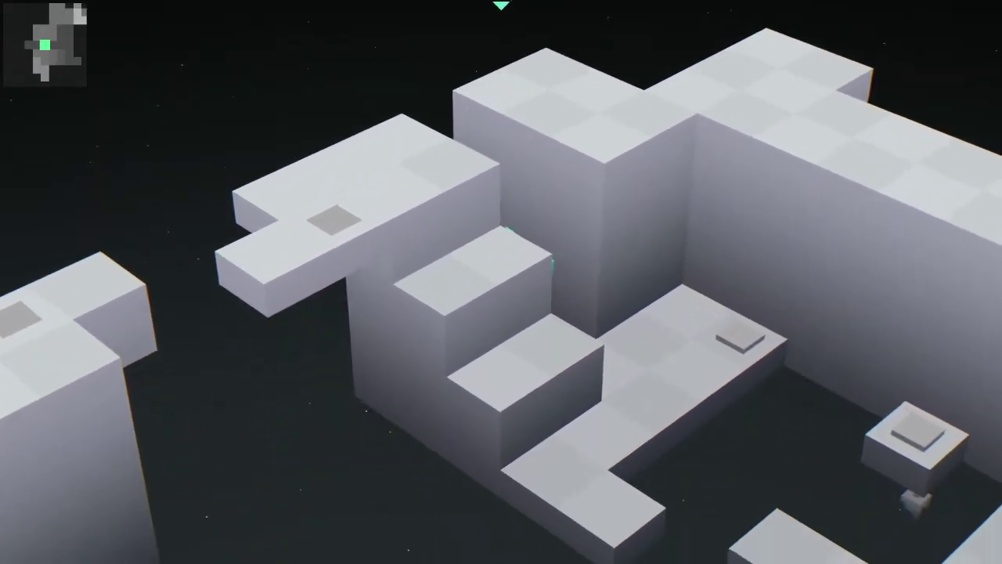
key("Right")
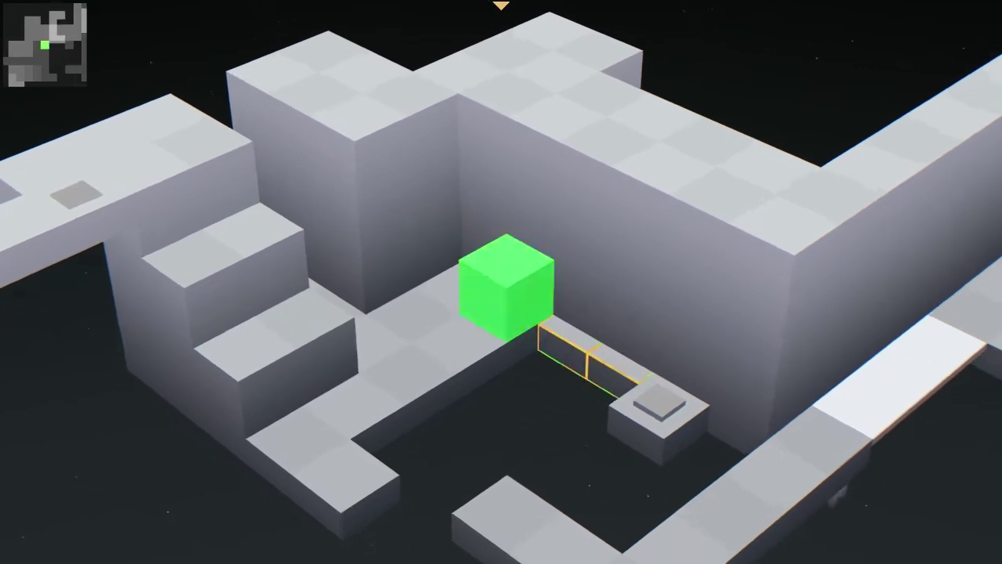
key("Right")
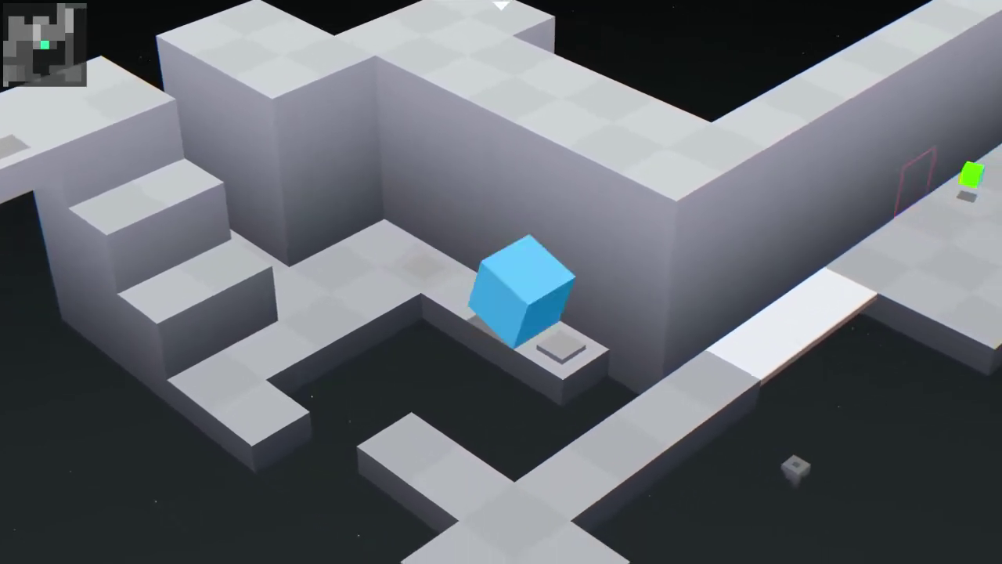
key("Right")
key("Left")
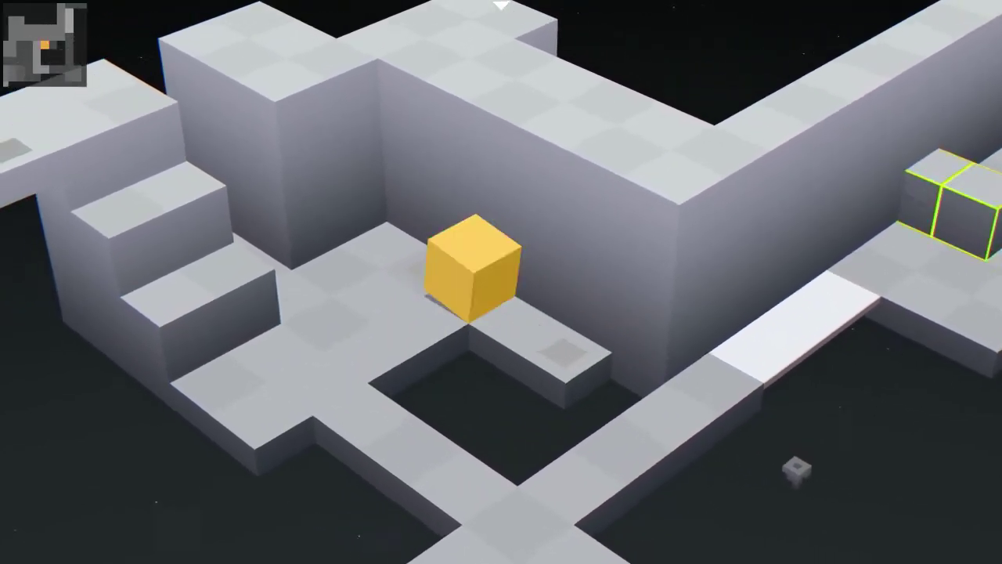
key("Left")
key("Left")
- Cross the white bridge and the narrow arm to the goal, then continue past the rank B results
key("Right")
key("Right")
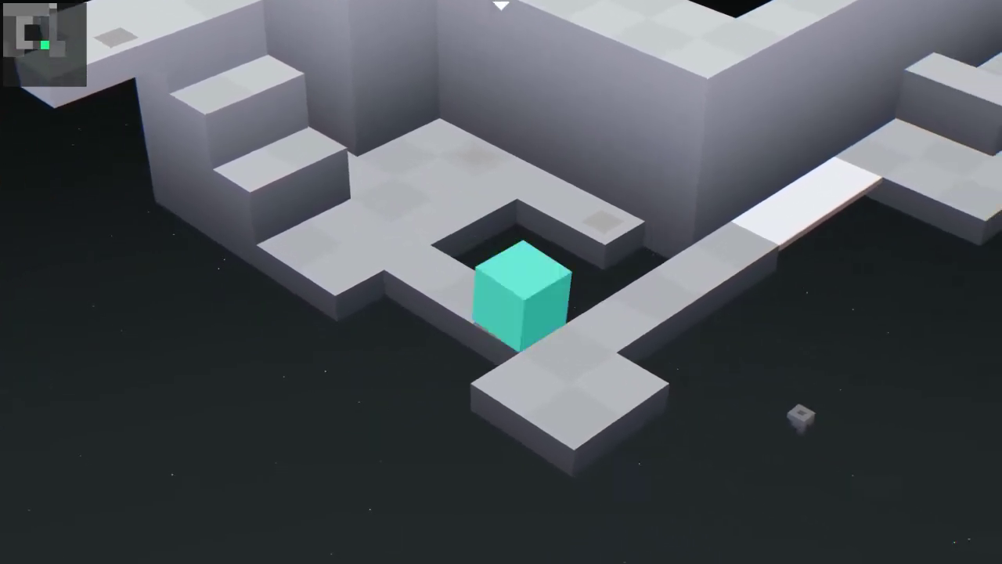
key("Up")
key("Up")
key("Up")
key("Up")
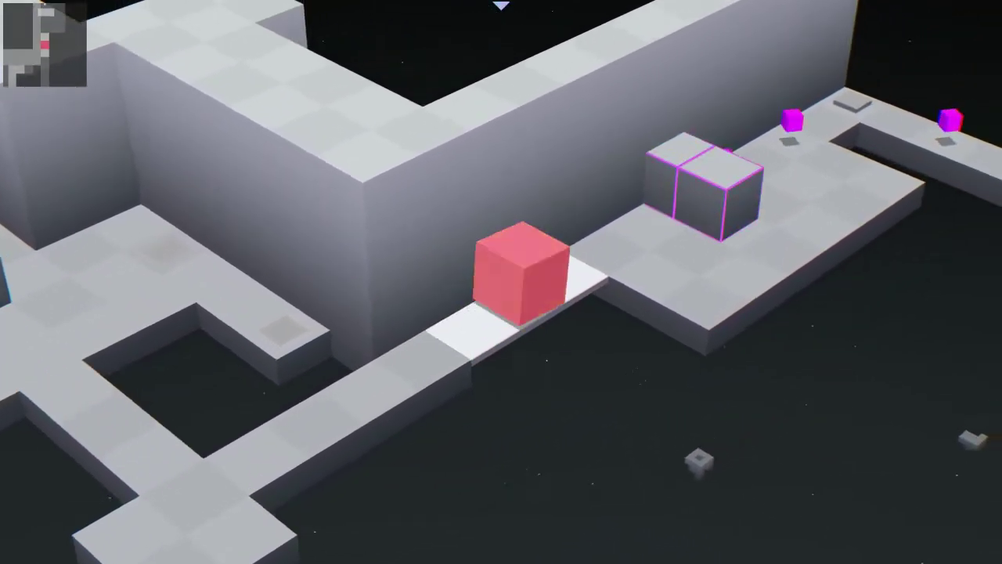
key("Up")
key("Up")
key("Up")
key("Up")
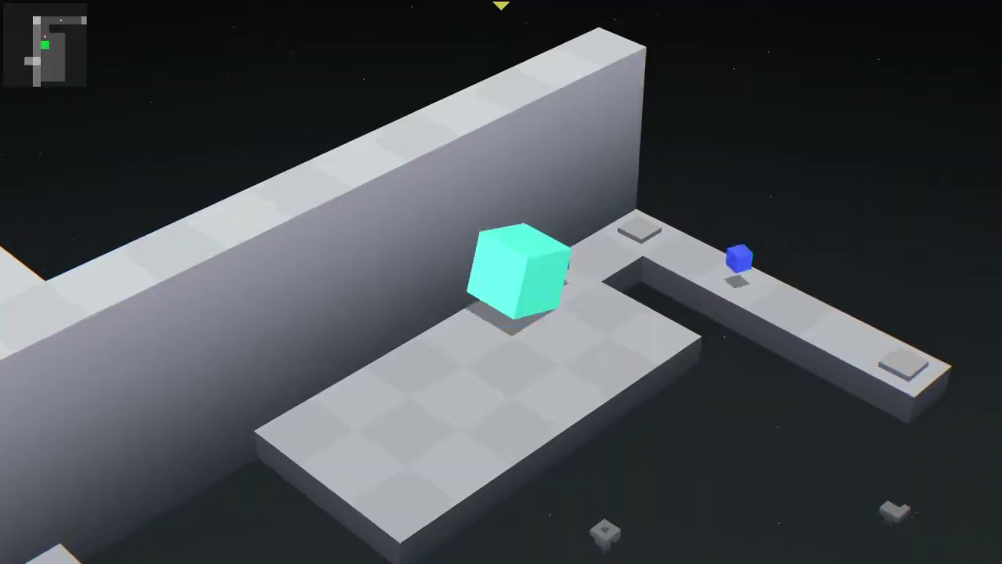
key("Up")
key("Right")
key("Right")
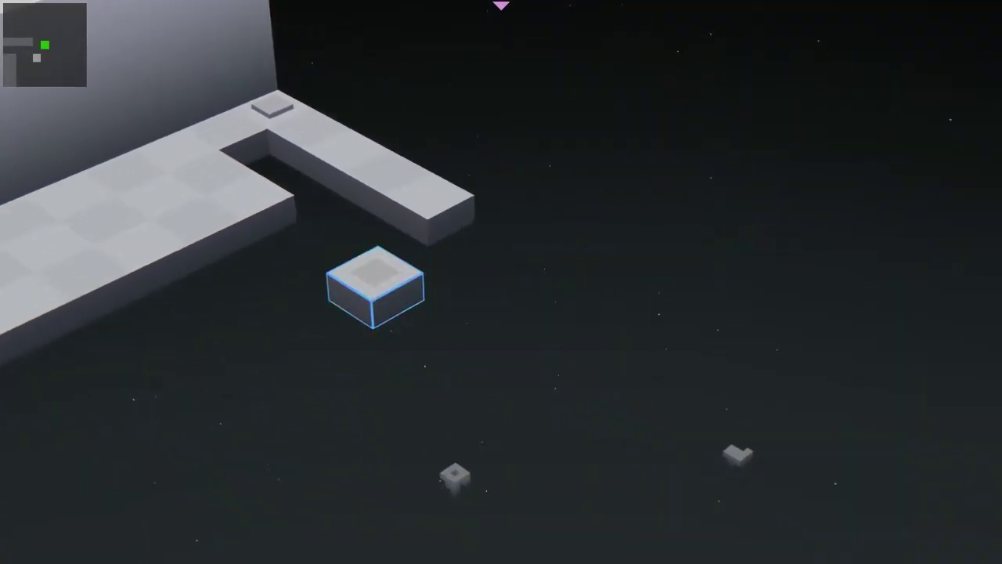
key("Right")
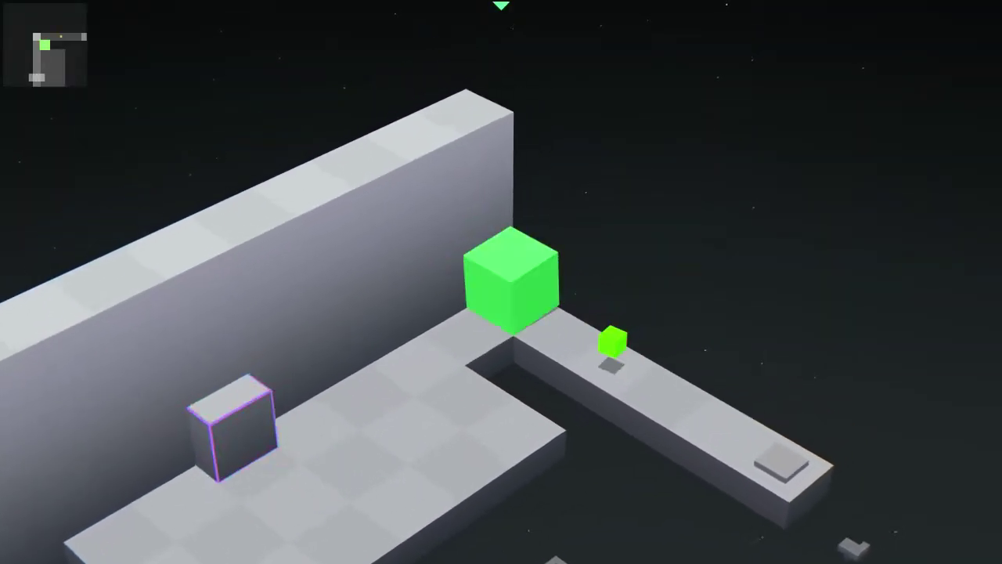
key("Right")
key("Right")
key("Right")
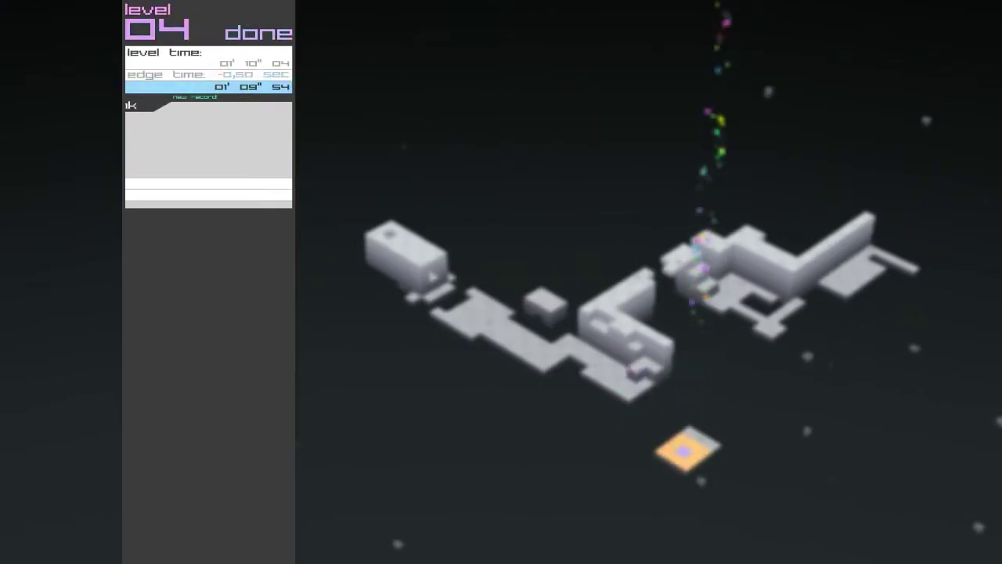
key("Return")
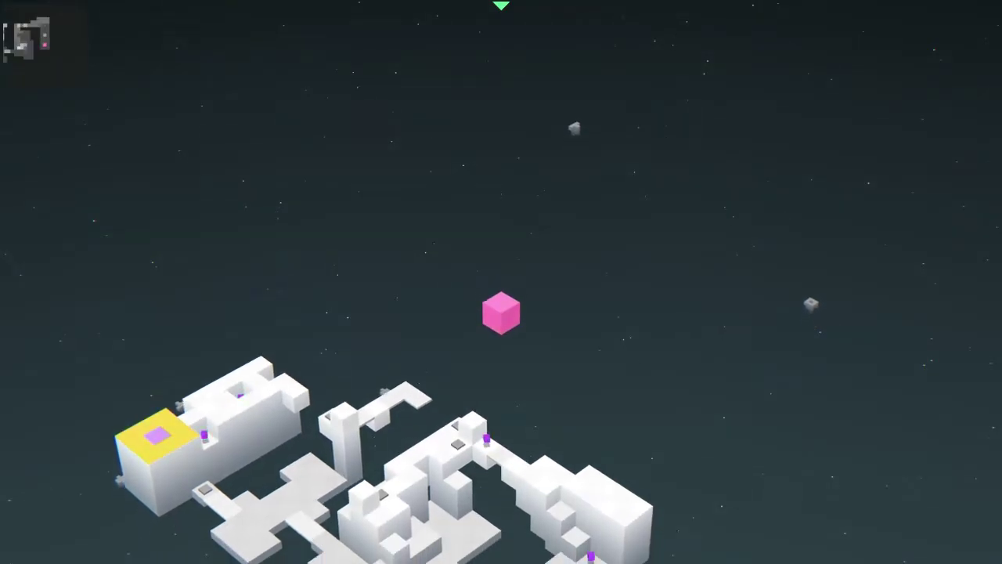
- Roll the cube along the platform to the wall and climb the stepped wall
key("Up")
key("Up")
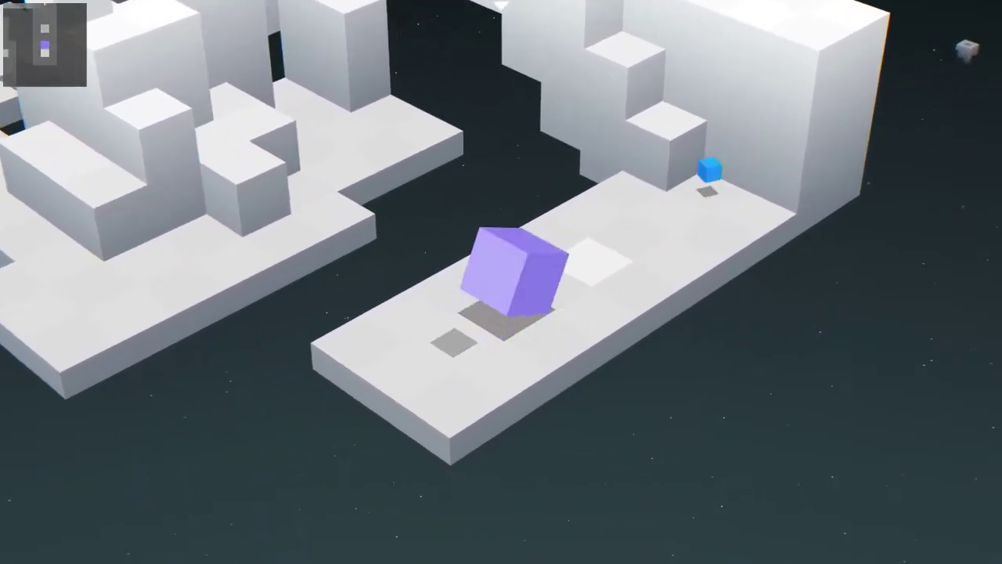
key("Up")
key("Up")
key("Up")
key("Up")
key("Up")
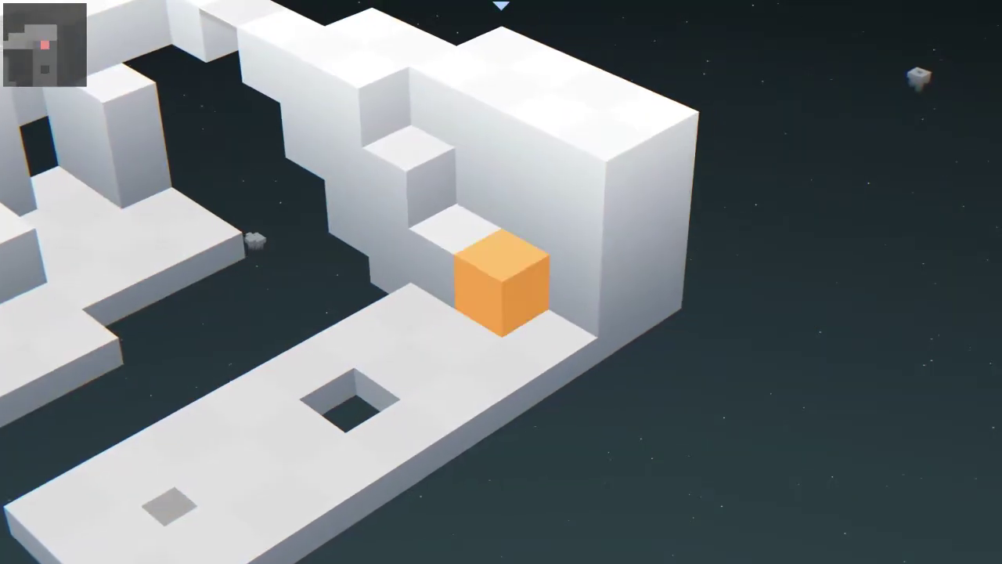
key("Up")
key("Up")
key("Up")
key("Up")
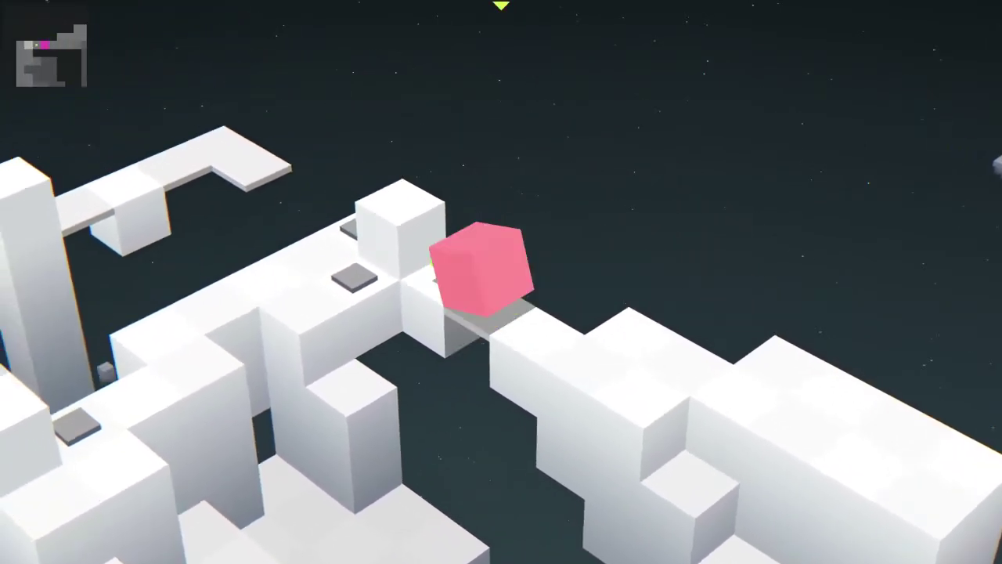
key("Up")
key("Up")
key("Up")
- Drop from the walkway onto the pillar, then roll across the platform to the checkpoint
key("Right")
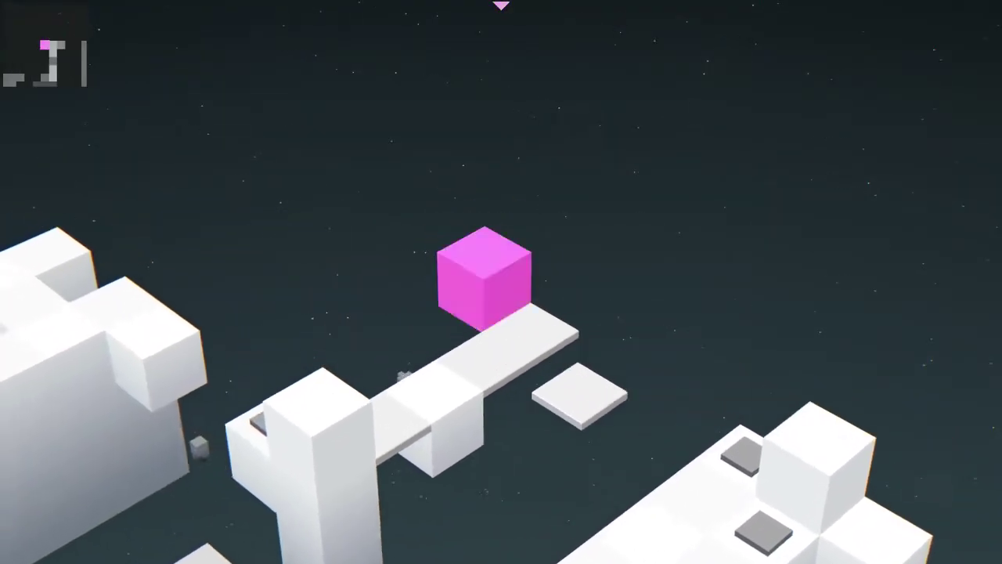
key("Right")
key("Right")
key("Right")
key("Down")
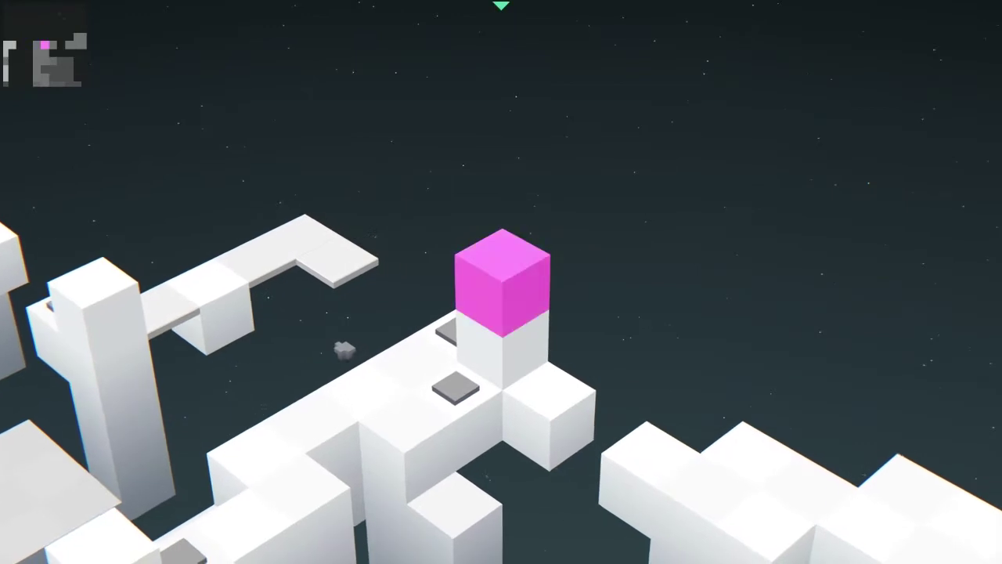
key("Down")
key("Down")
key("Down")
key("Down")
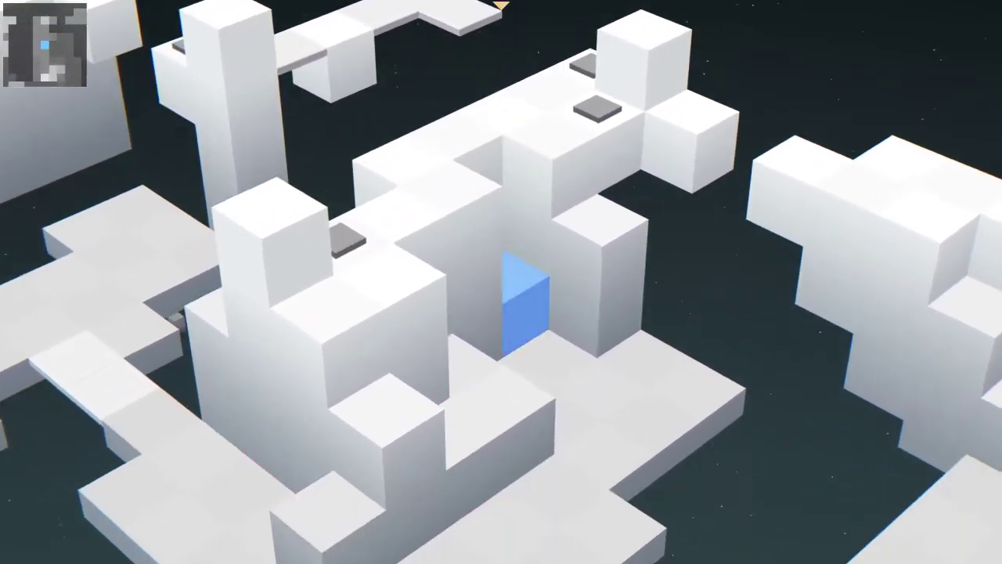
key("Down")
key("Down")
key("Down")
- Climb over the block onto the platform beyond, then work across the lower steps and wall
key("Left")
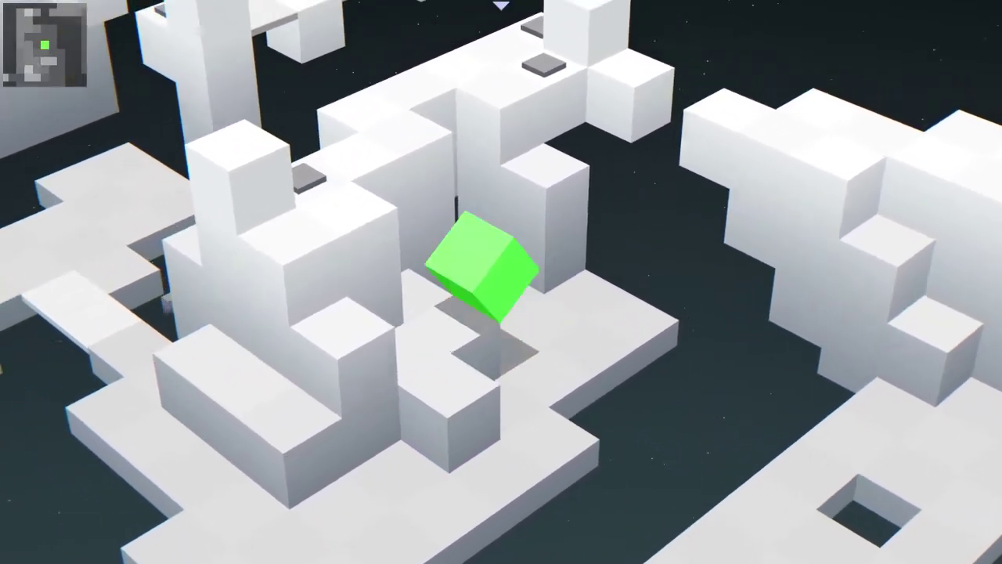
key("Left")
key("Left")
key("Left")
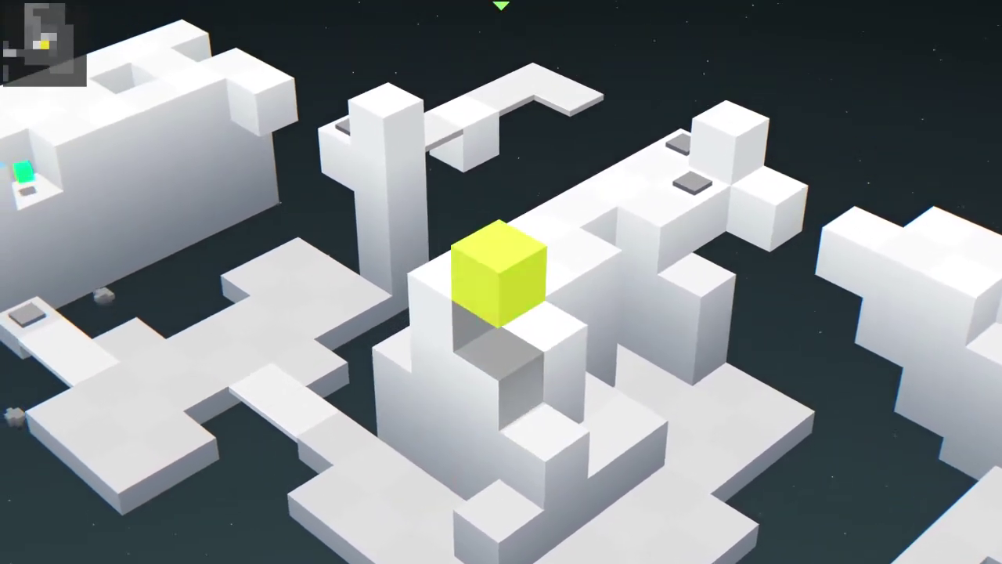
key("Up")
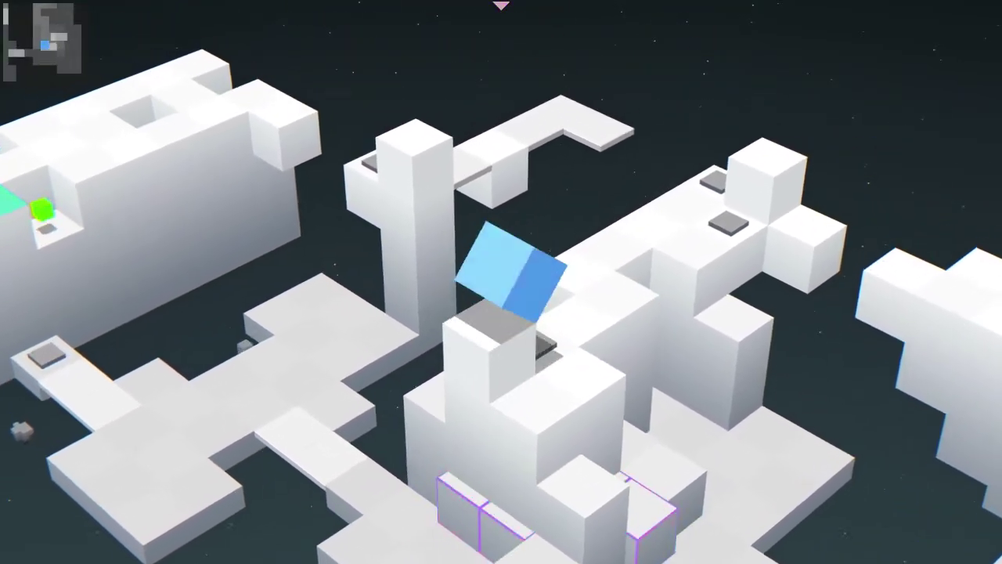
key("Up")
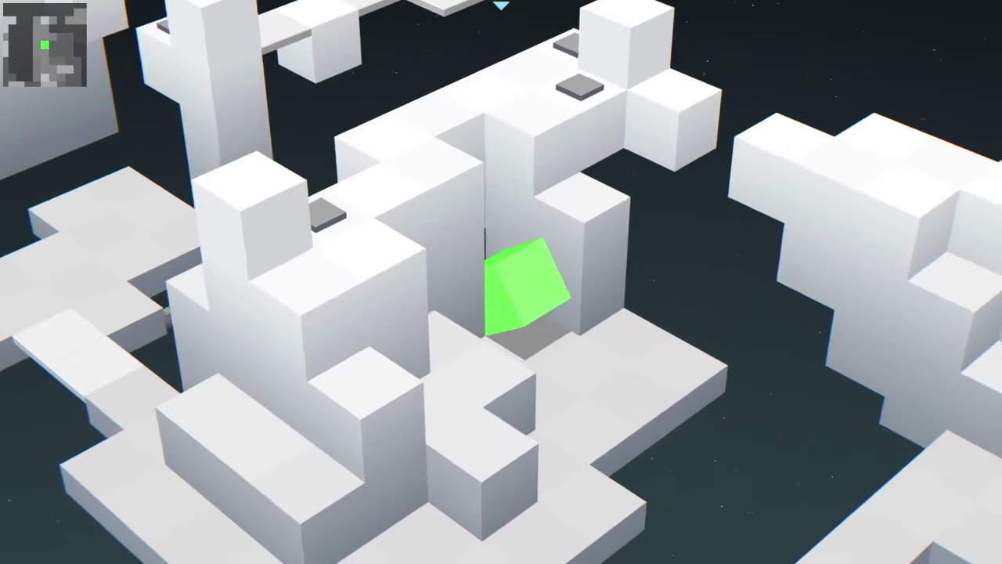
key("Right")
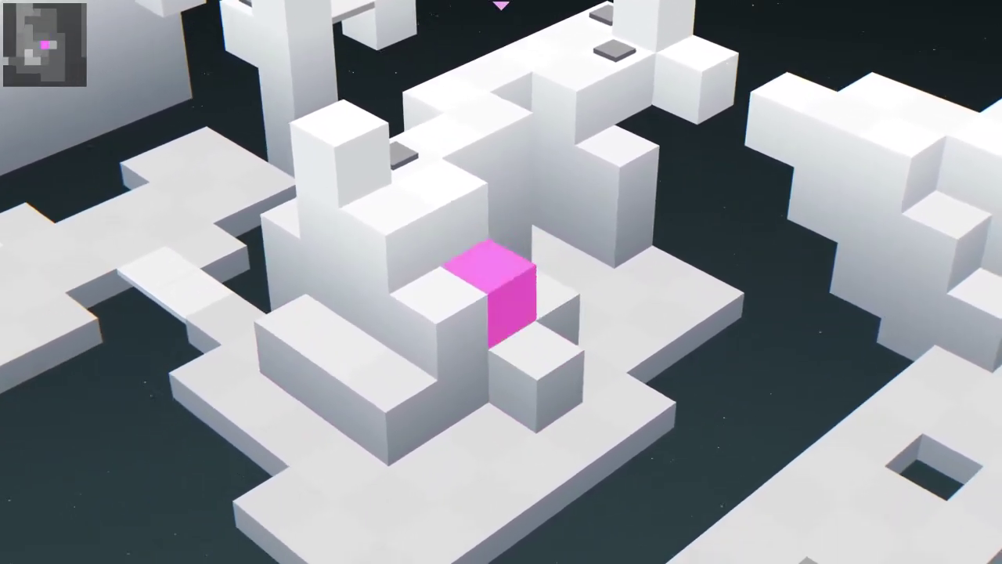
key("Left")
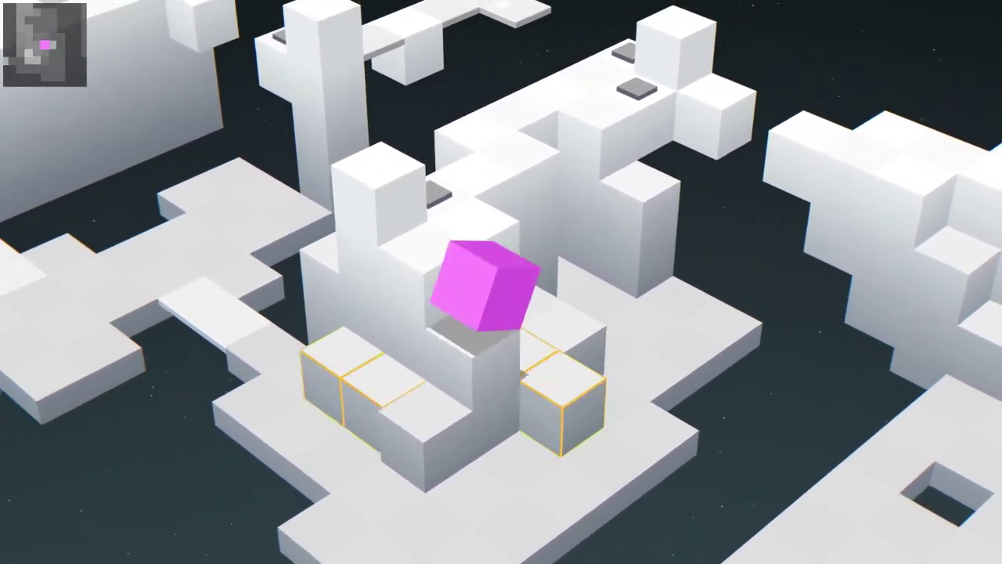
key("Down")
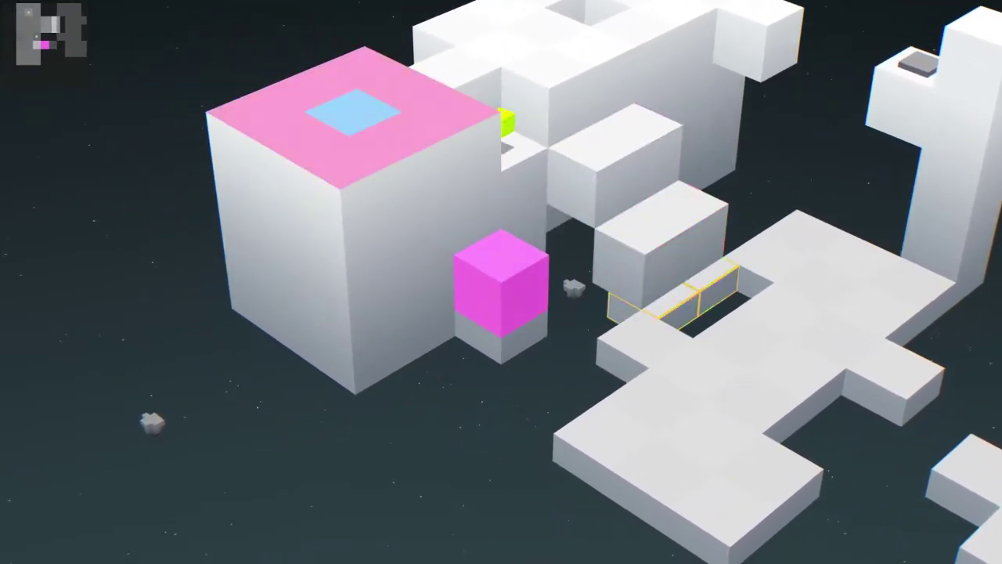
- Roll to the big goal block and climb onto it, then continue to level 06 'city rythm'
key("Right")
key("Right")
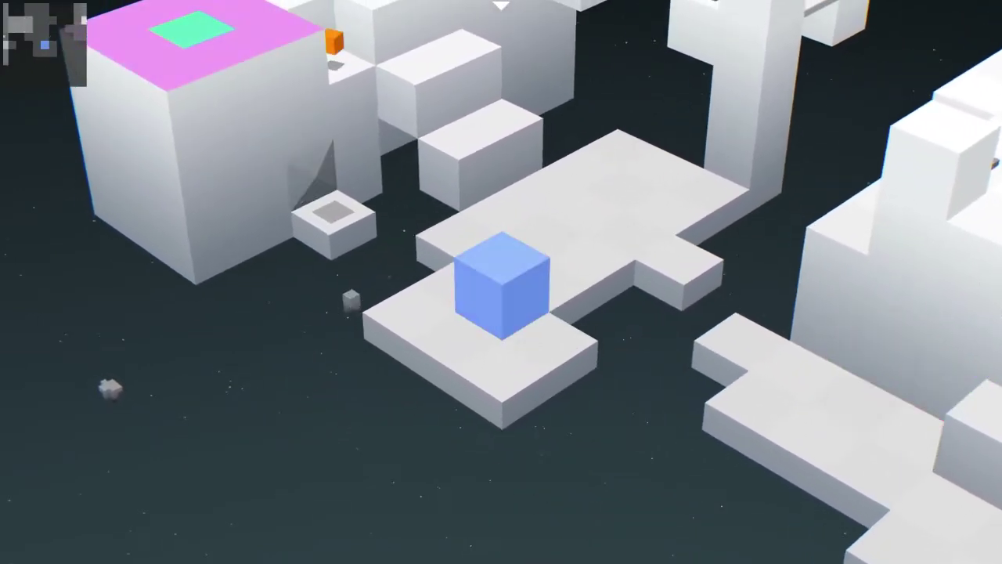
key("Up")
key("Up")
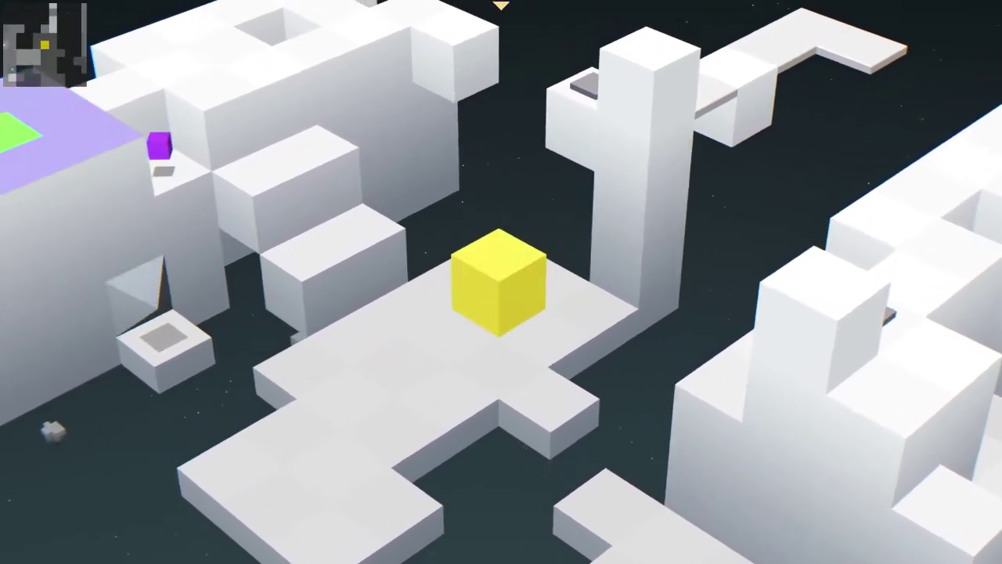
key("Left")
key("Left")
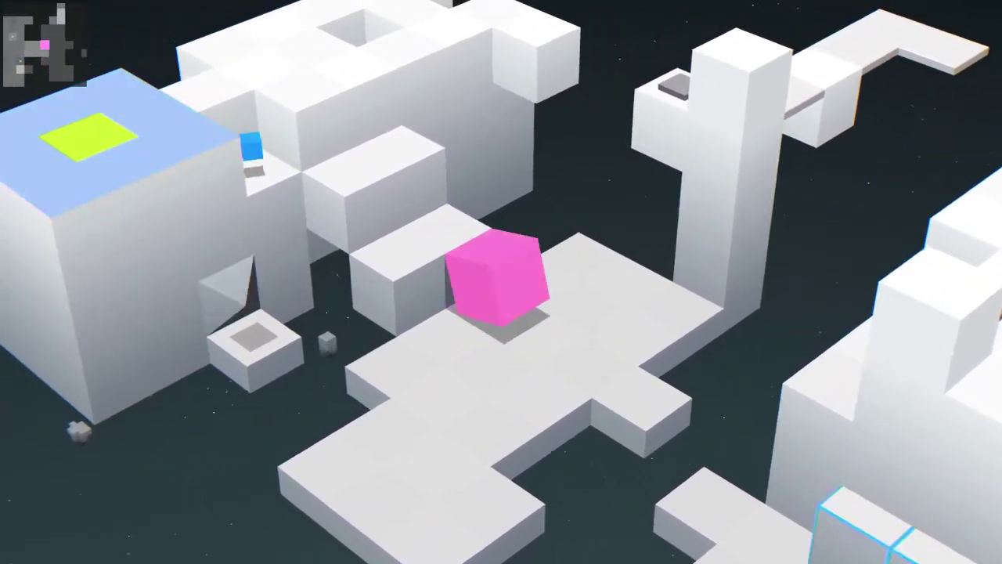
key("Left")
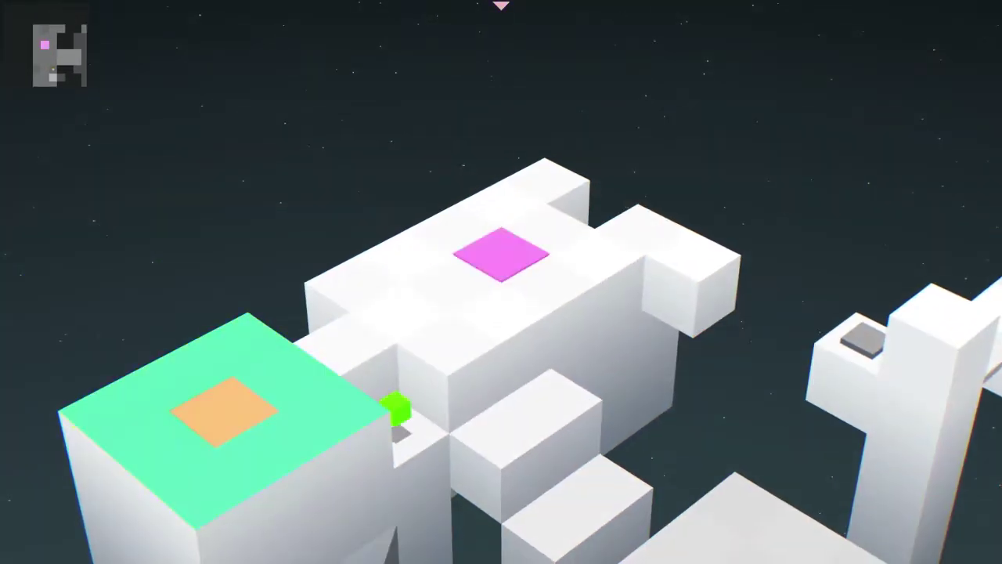
key("Down")
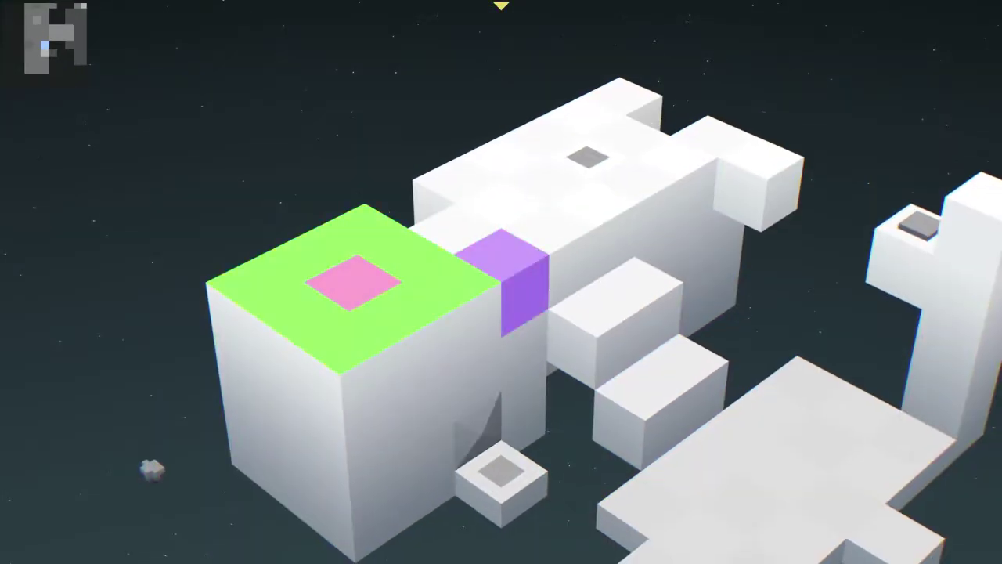
key("Down")
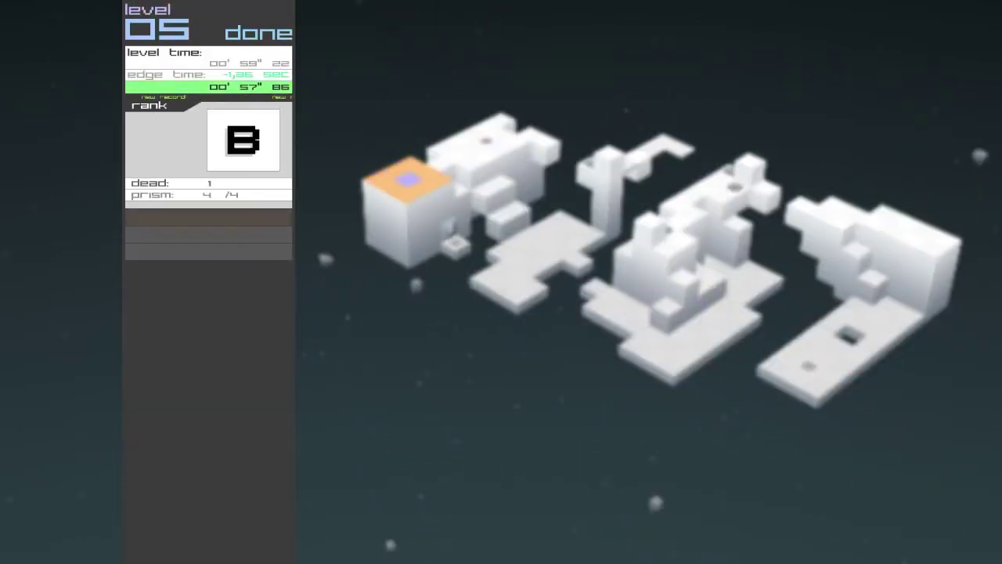
key("Return")
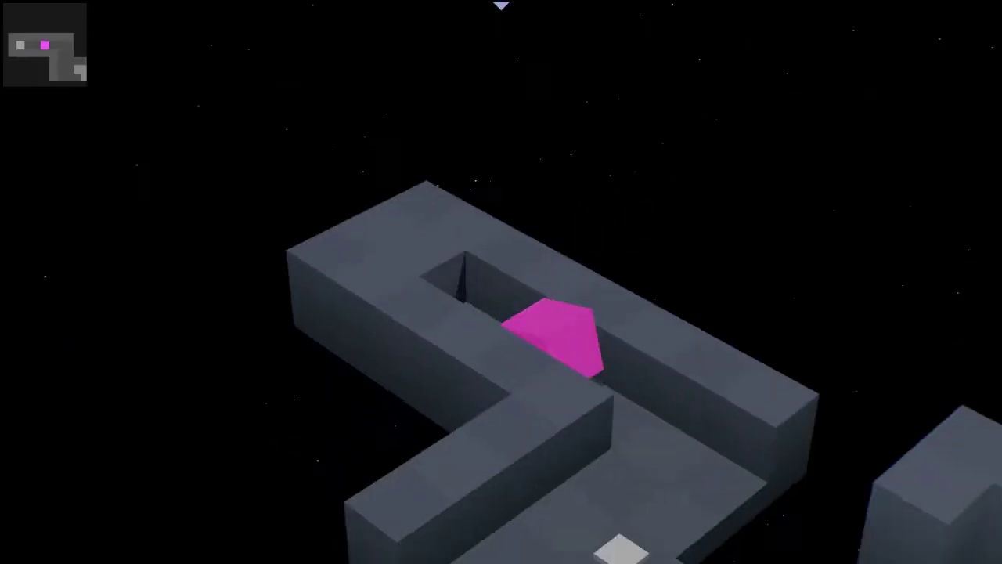
- Roll the cube down past the white tile and along the path over the small pickup
key("Down")
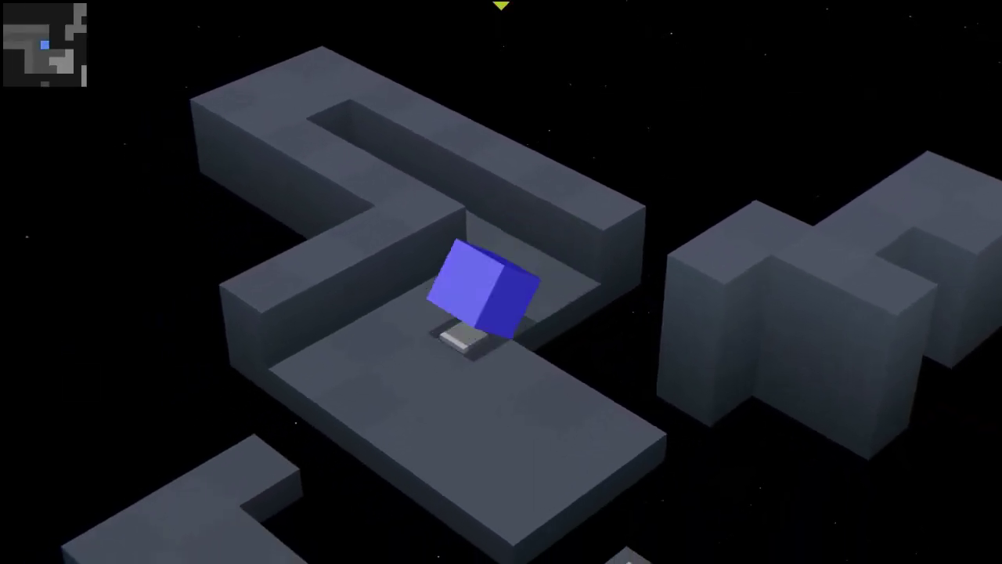
key("Down")
key("Down")
key("Down")
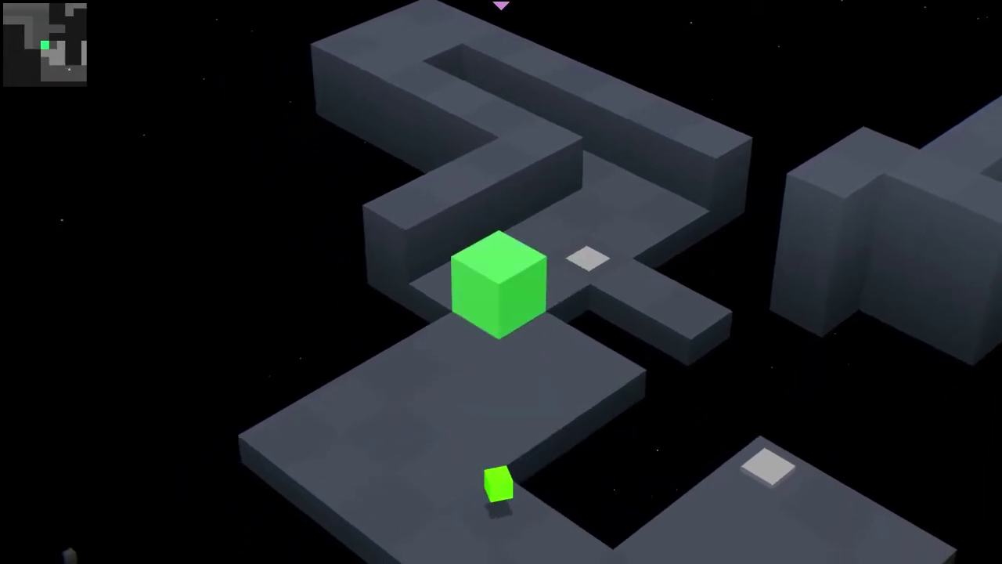
key("Down")
key("Down")
key("Right")
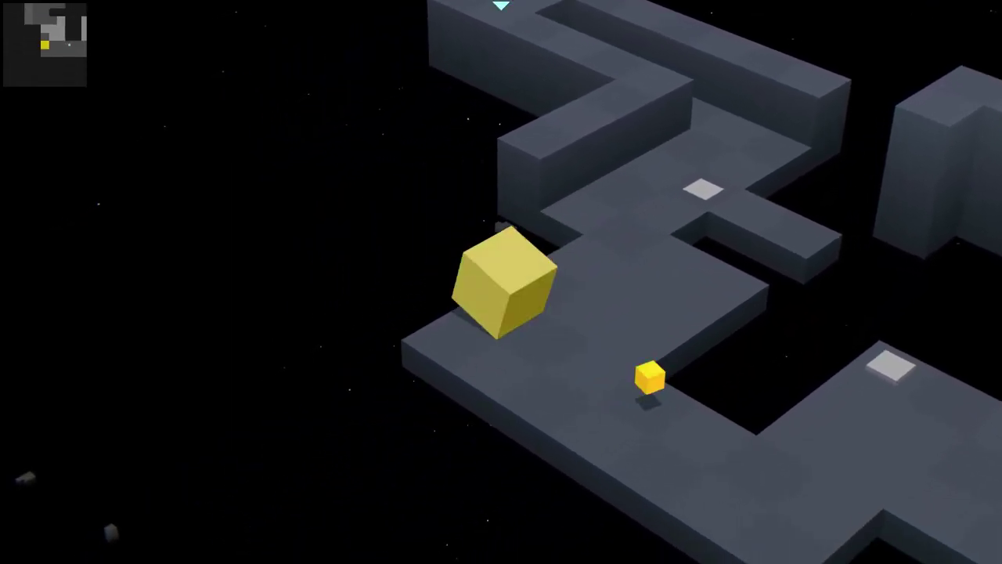
key("Right")
key("Right")
- Hit the switch tile to raise blocks, drop to the lower path, and collect the cyan pickup
key("Up")
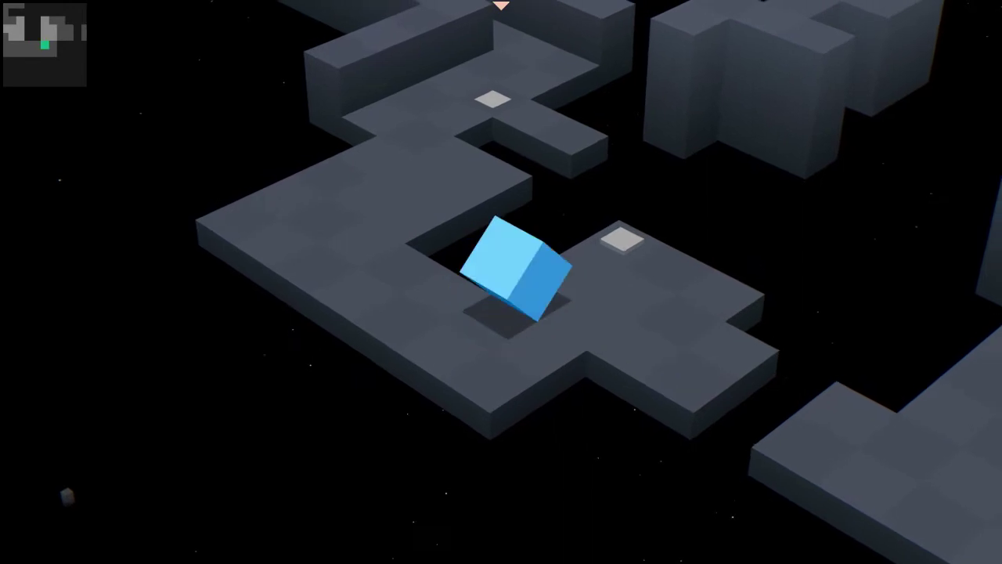
key("Up")
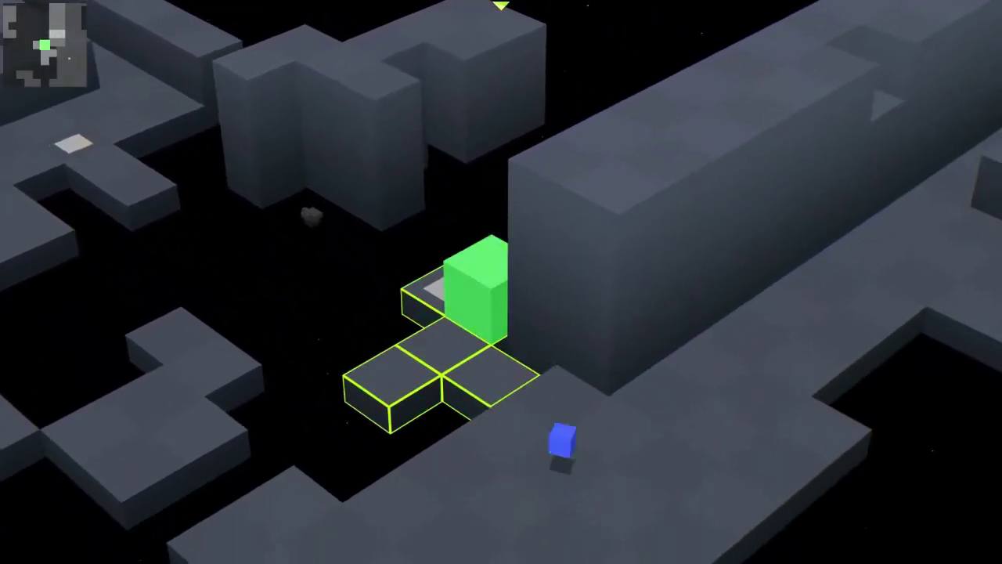
key("Down")
key("Down")
key("Down")
key("Right")
key("Right")
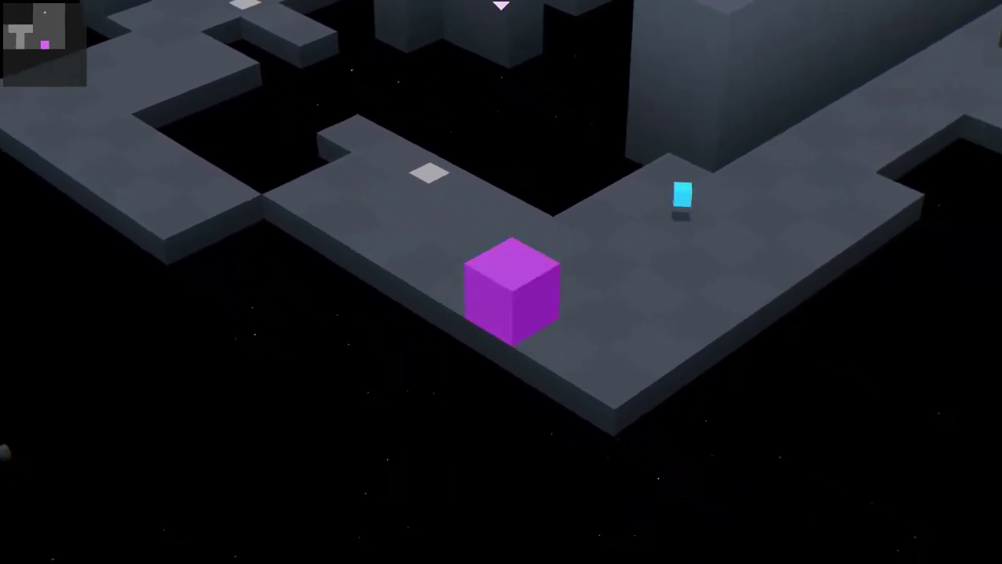
key("Up")
key("Up")
key("Up")
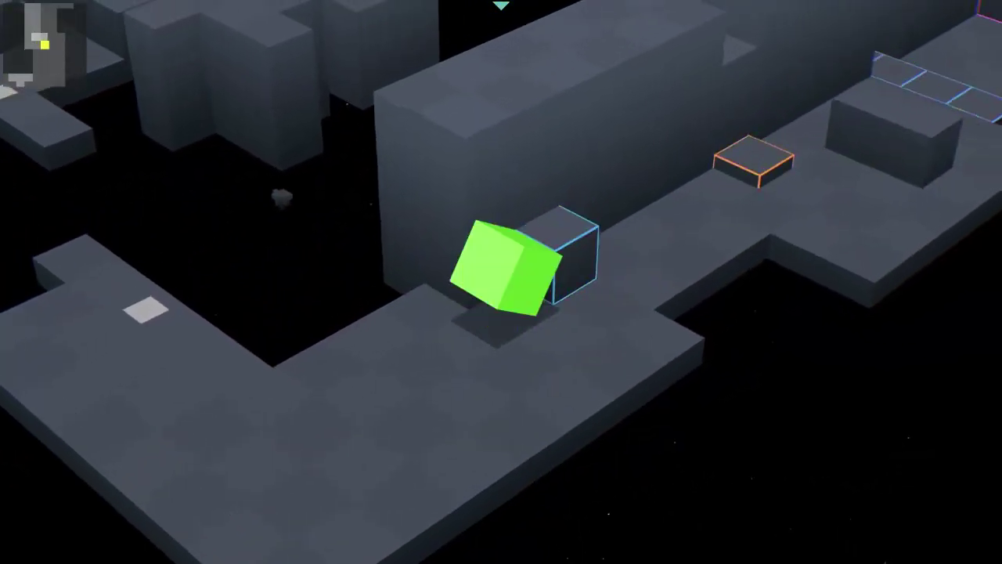
key("Up")
key("Up")
key("Up")
key("Up")
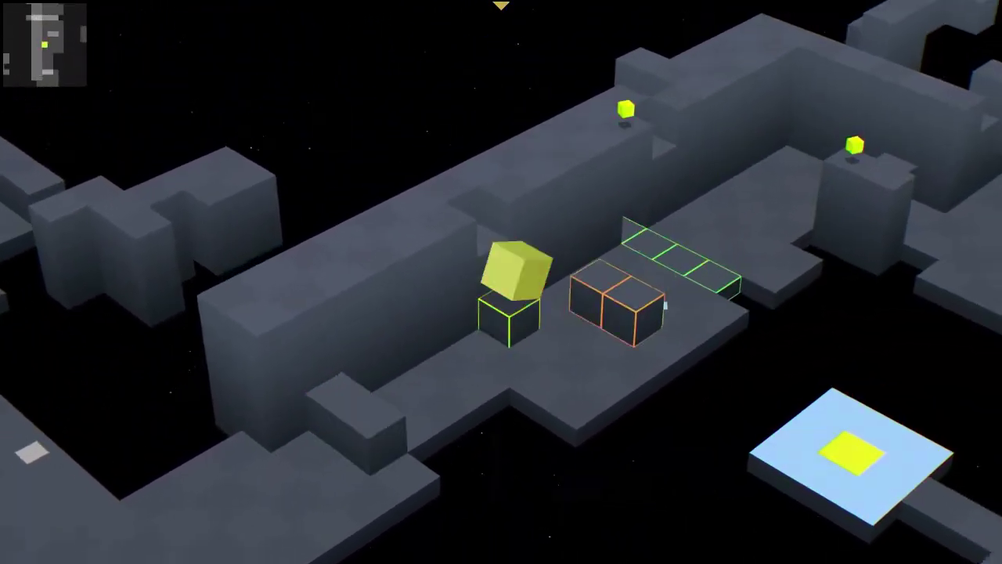
key("Up")
key("Up")
- Cross the outlined bridge and roll up onto the pillar top
key("Right")
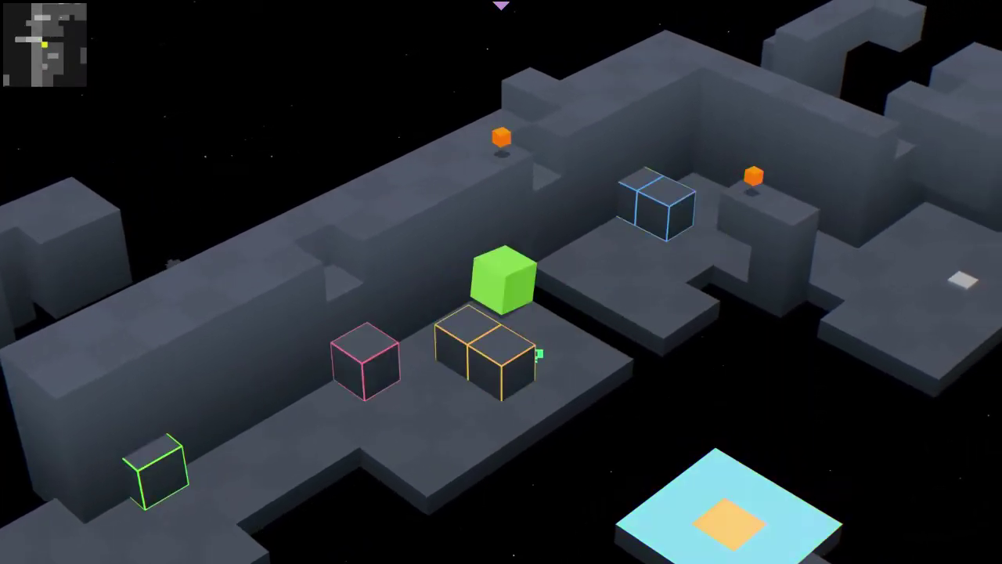
key("Right")
key("Right")
key("Right")
key("Left")
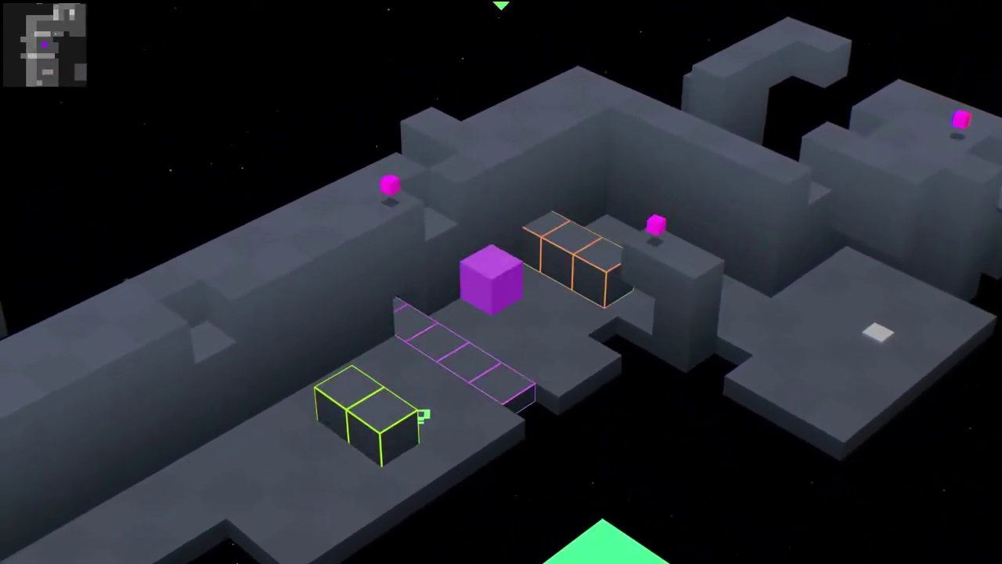
key("Up")
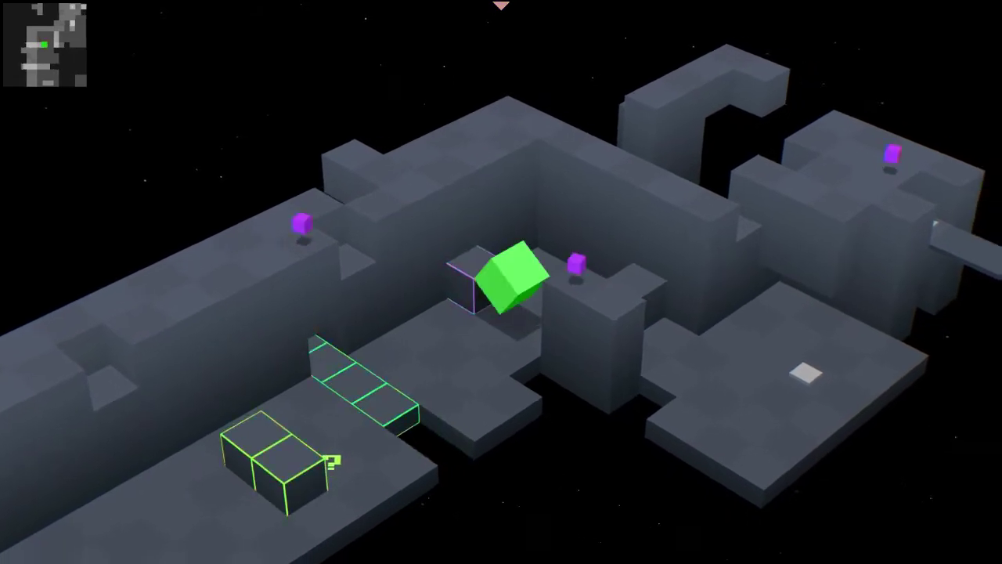
key("Right")
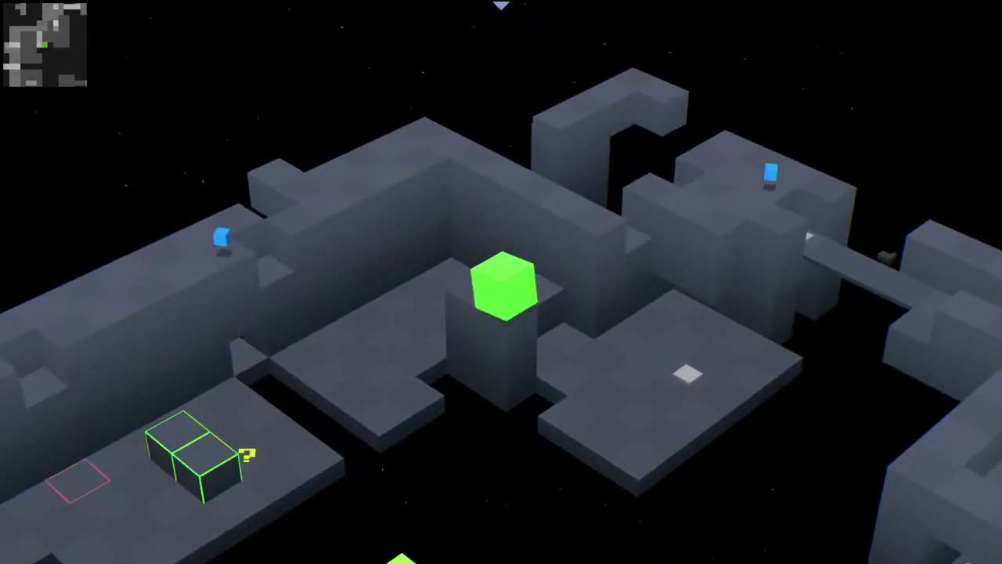
key("Left")
- Press the white switch tile, climb the higher blocks, and collect the orange pickup by the C-shaped wall
key("Right")
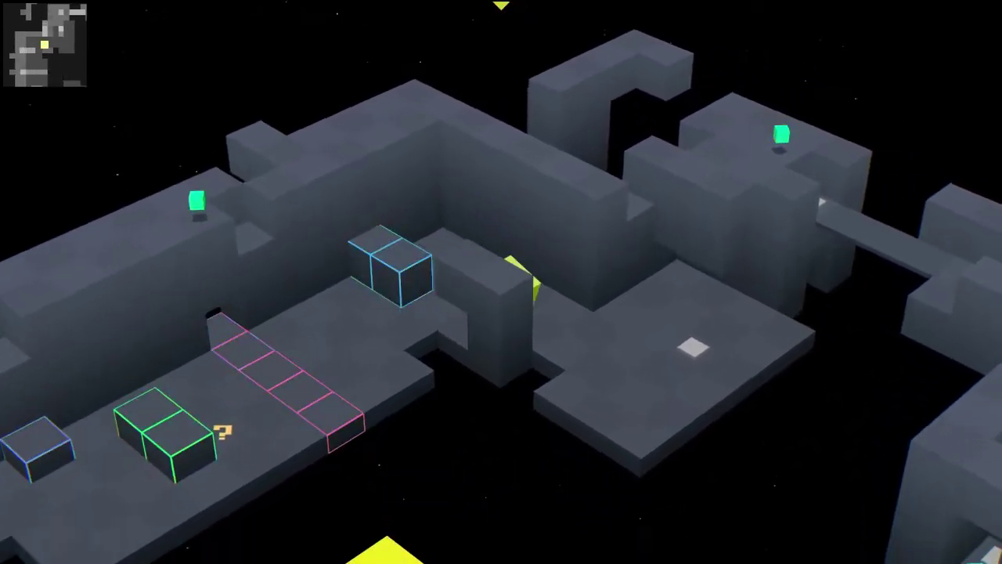
key("Right")
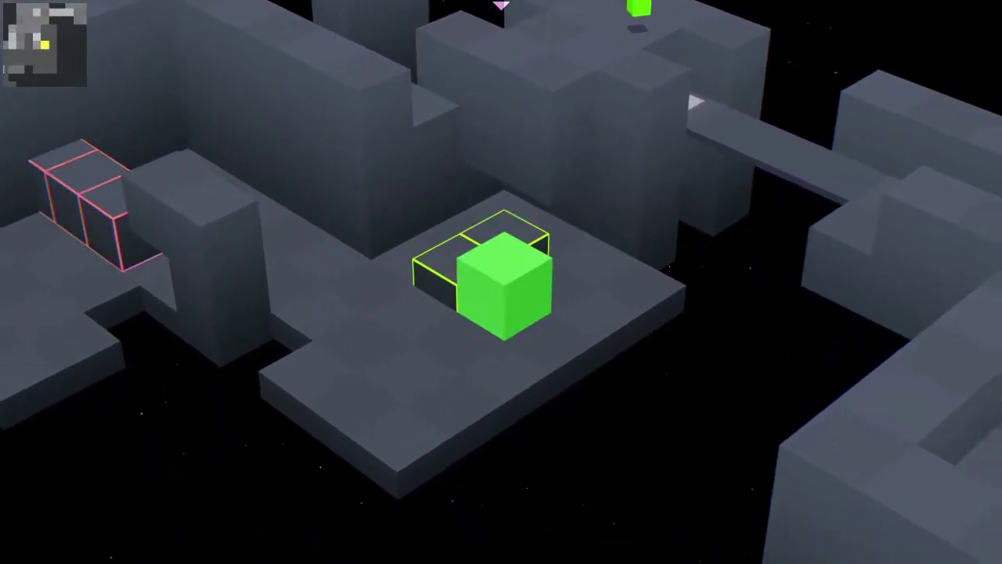
key("Left")
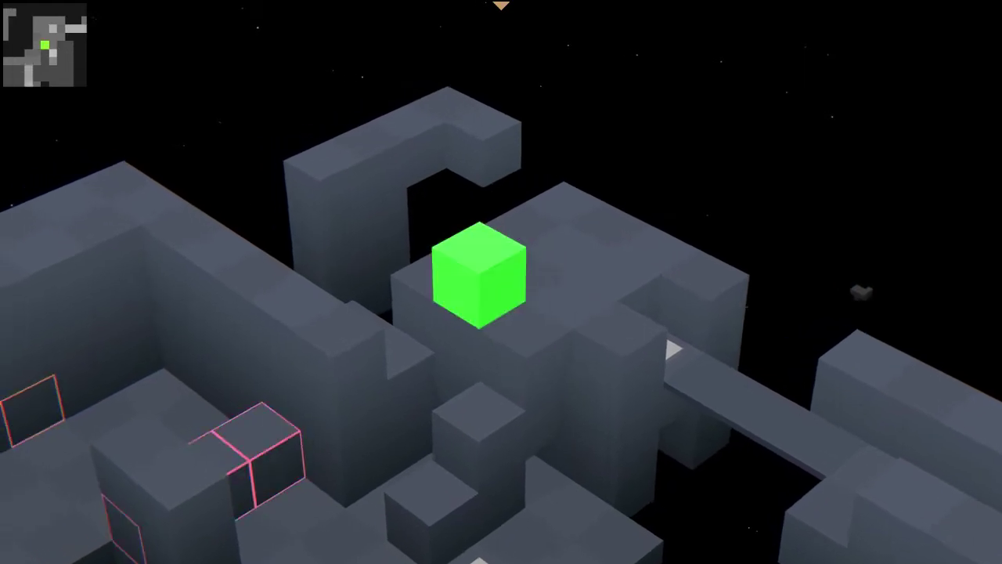
key("Left")
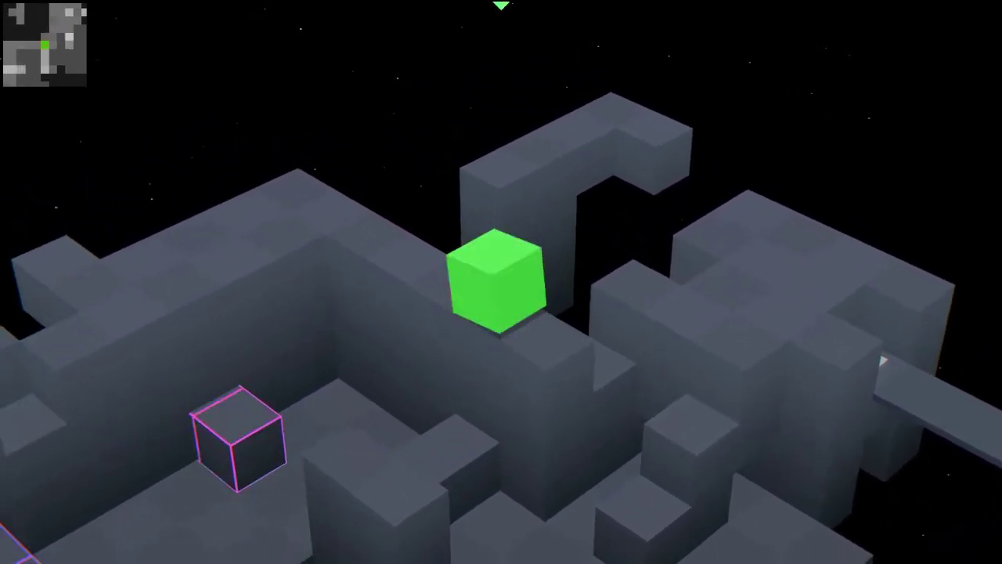
- Roll along the wall top, collecting the green pickup and climbing the step
key("Left")
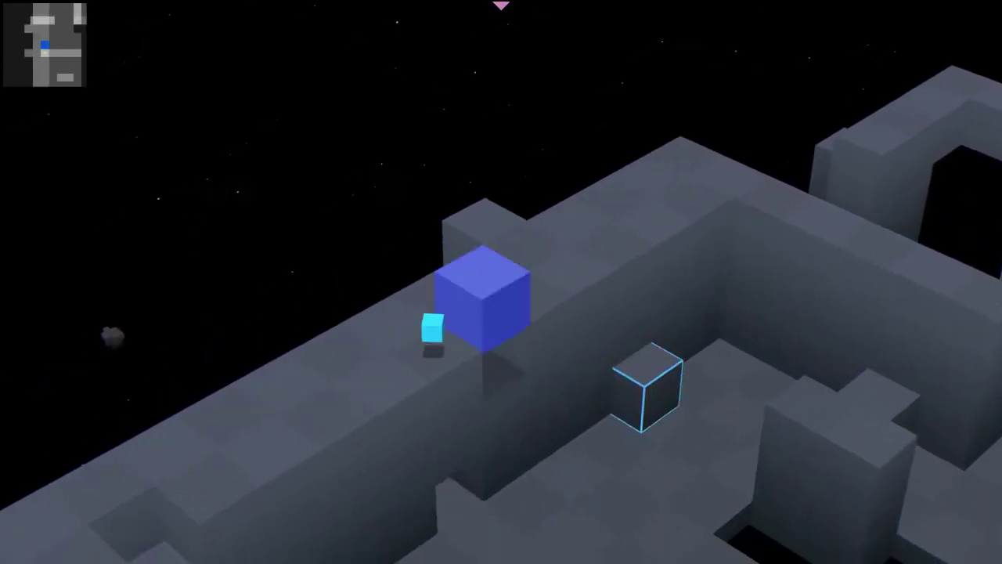
key("Down")
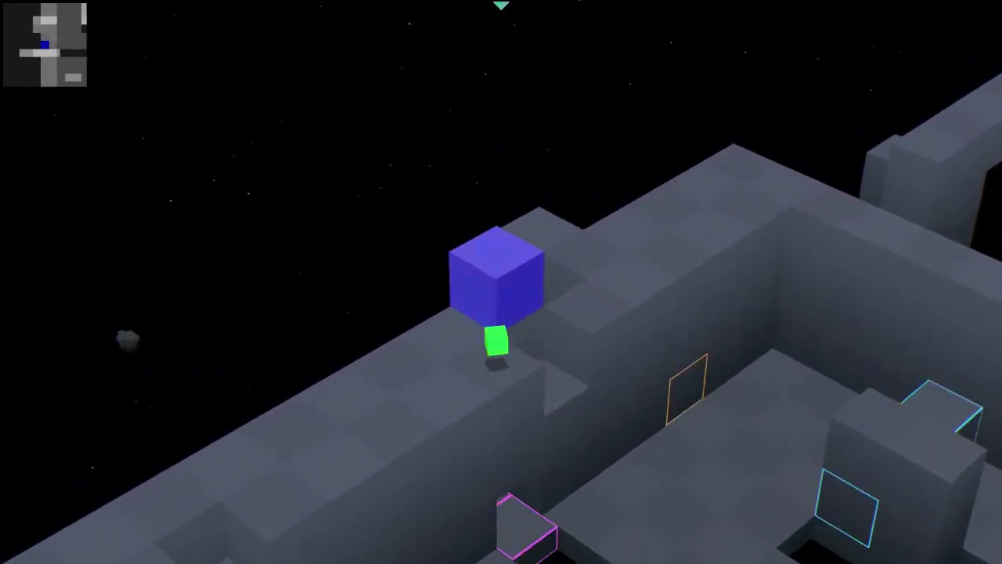
key("Right")
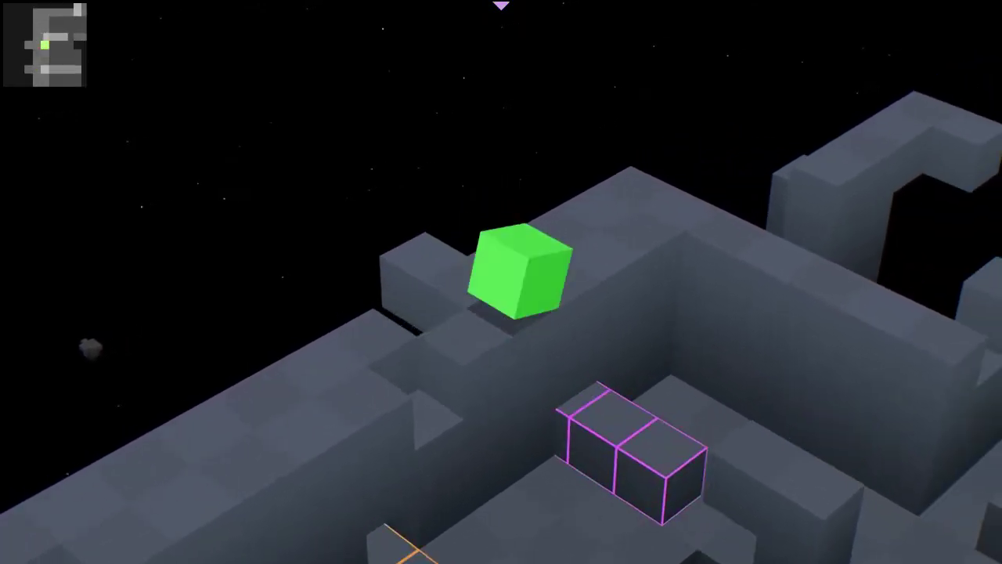
key("Right")
key("Down")
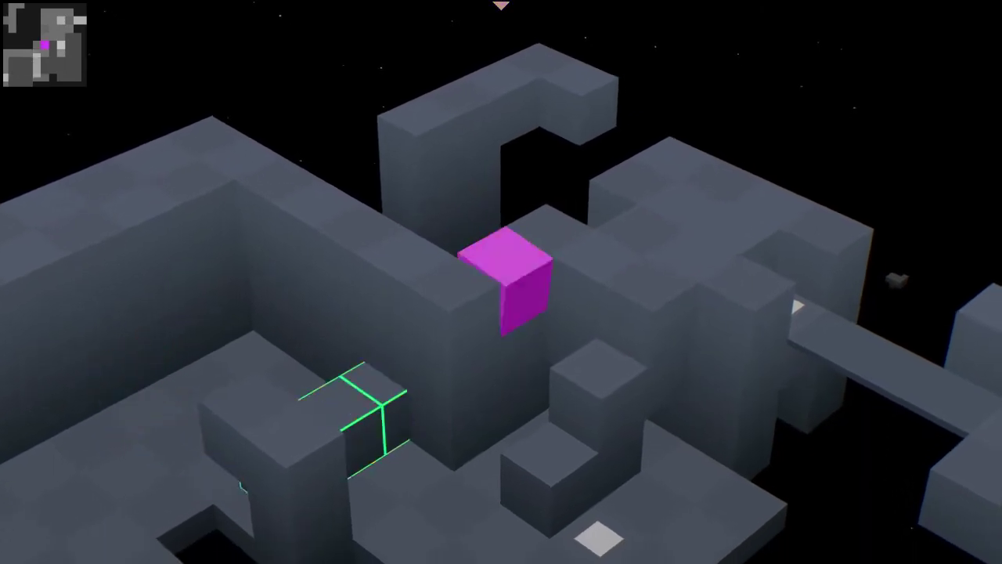
- Drop down, cross the bridge and channel, and land on the goal pad, finishing level 06 in 01'14"04
key("Left")
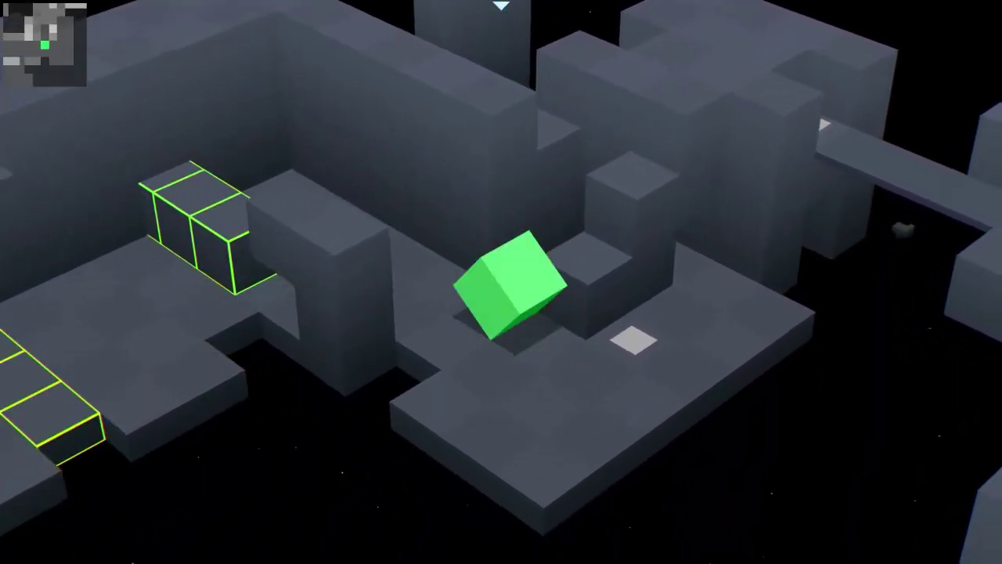
key("Right")
key("Right")
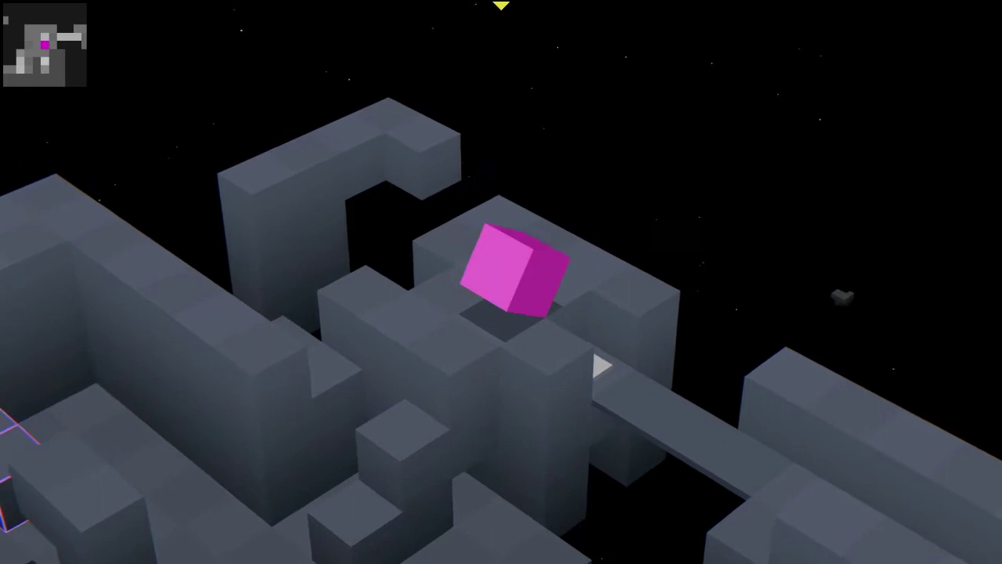
key("Down")
key("Down")
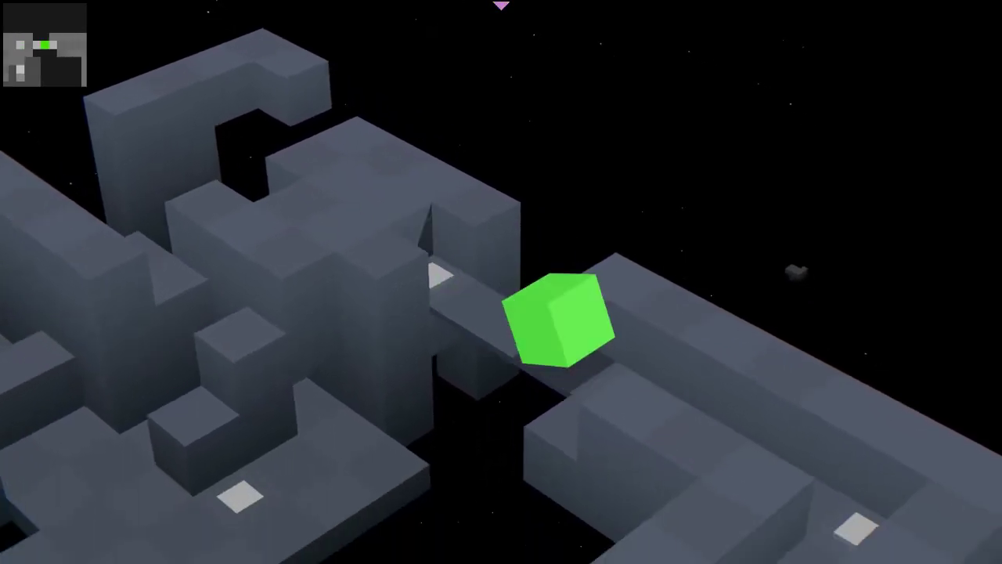
key("Down")
key("Left")
key("Left")
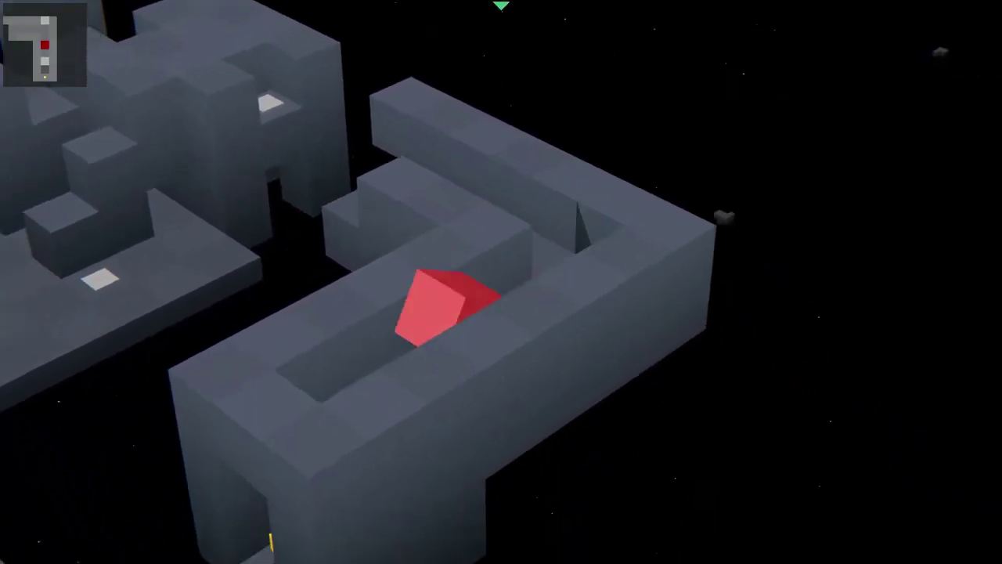
key("Left")
key("Left")
key("Left")
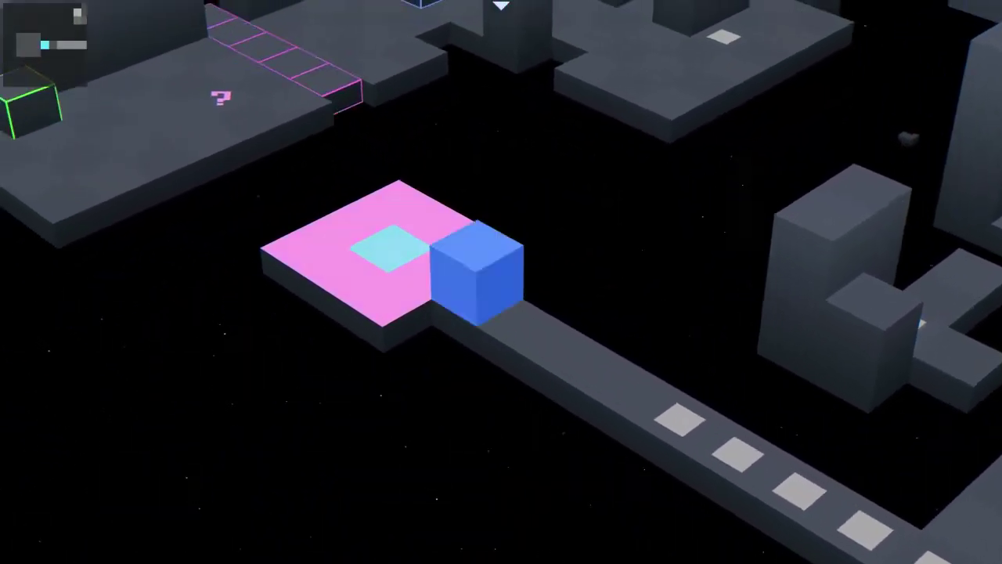
key("Up")
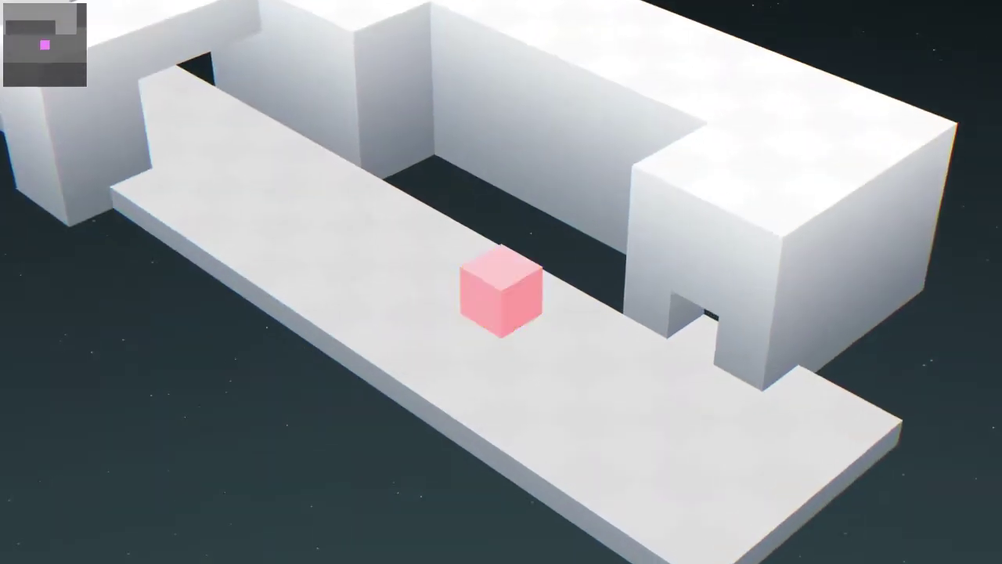
- Roll forward through the archway, past the green pickup and the outlined blocks
key("Up")
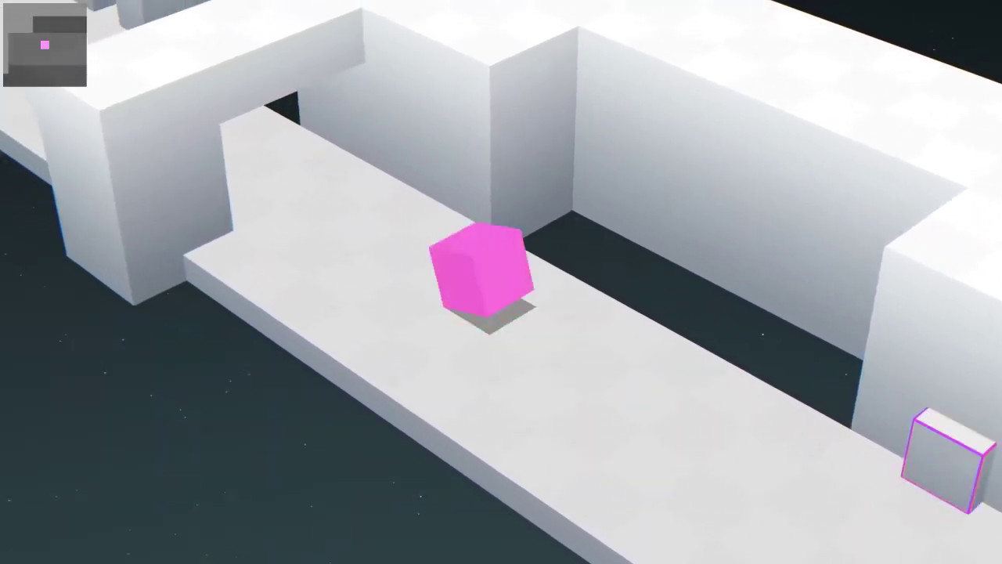
key("Up")
key("Up")
key("Up")
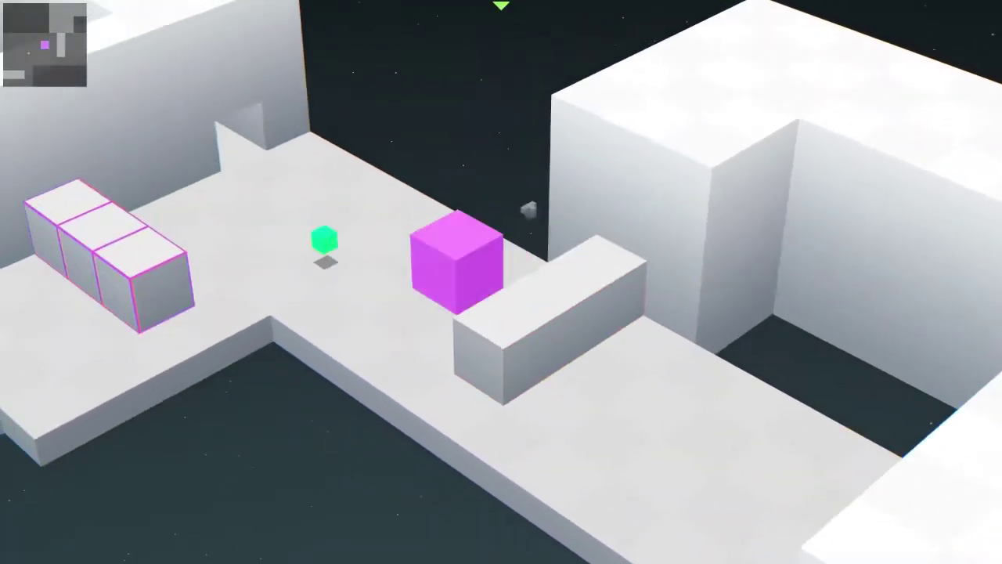
key("Up")
key("Up")
key("Up")
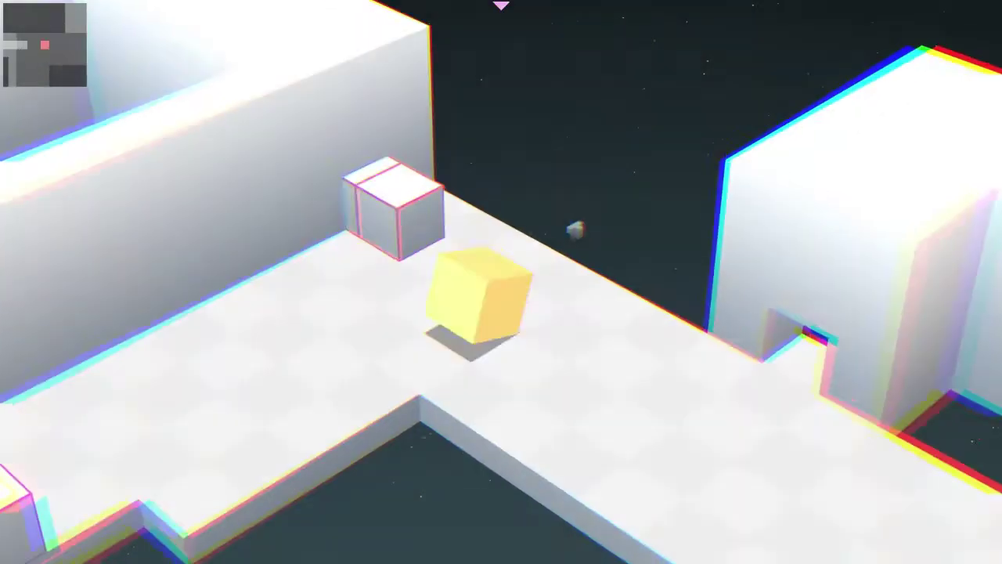
key("Up")
key("Up")
key("Up")
key("Up")
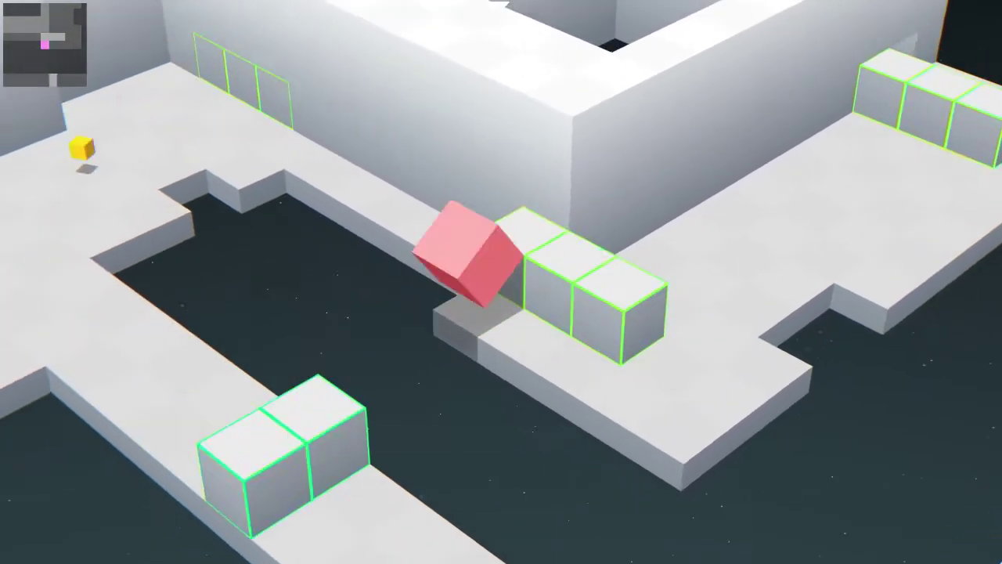
key("Up")
key("Up")
key("Up")
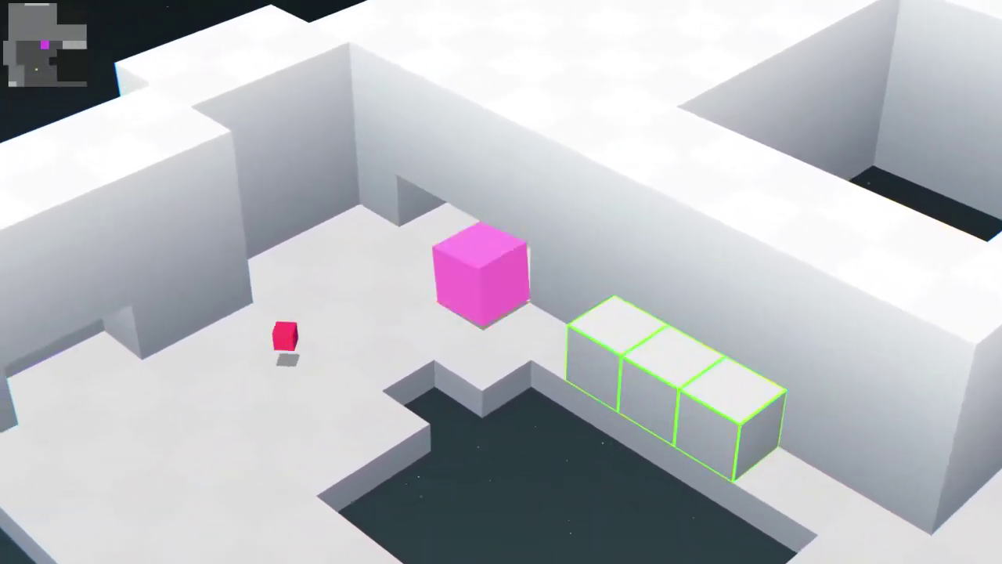
key("Up")
key("Up")
key("Up")
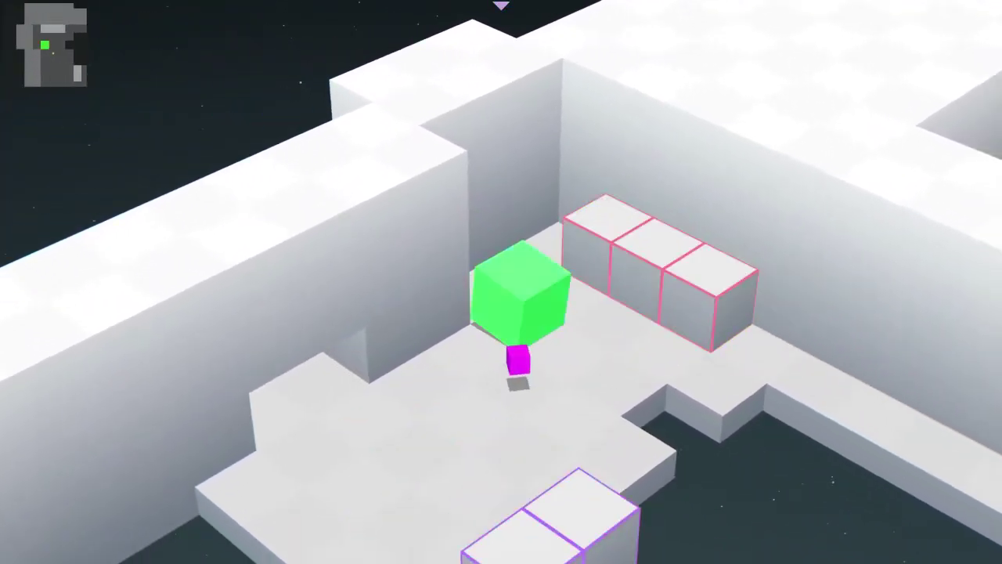
- Roll back along the bridge, through the room, and onto the narrow bridge
key("Down")
key("Down")
key("Down")
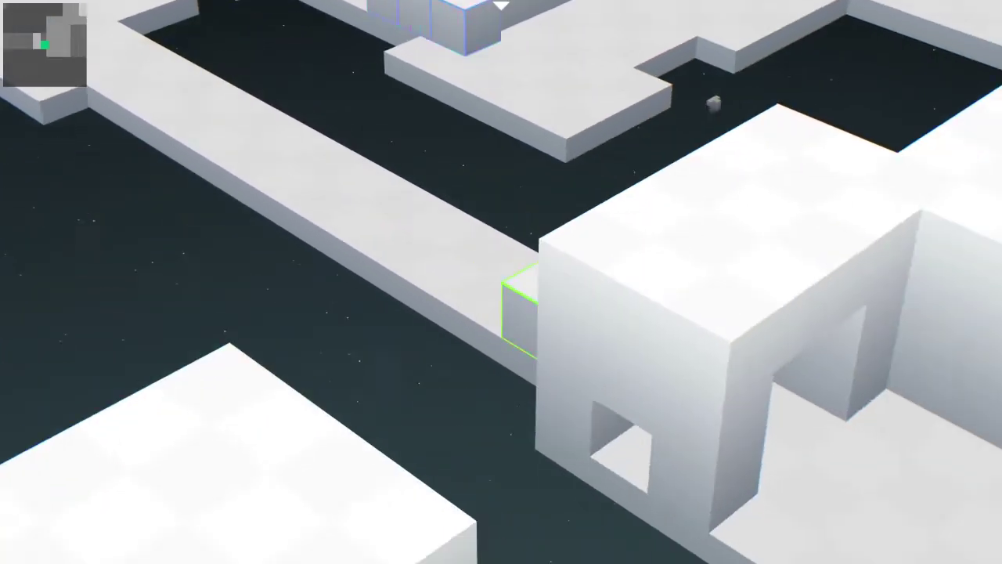
key("Down")
key("Down")
key("Down")
key("Down")
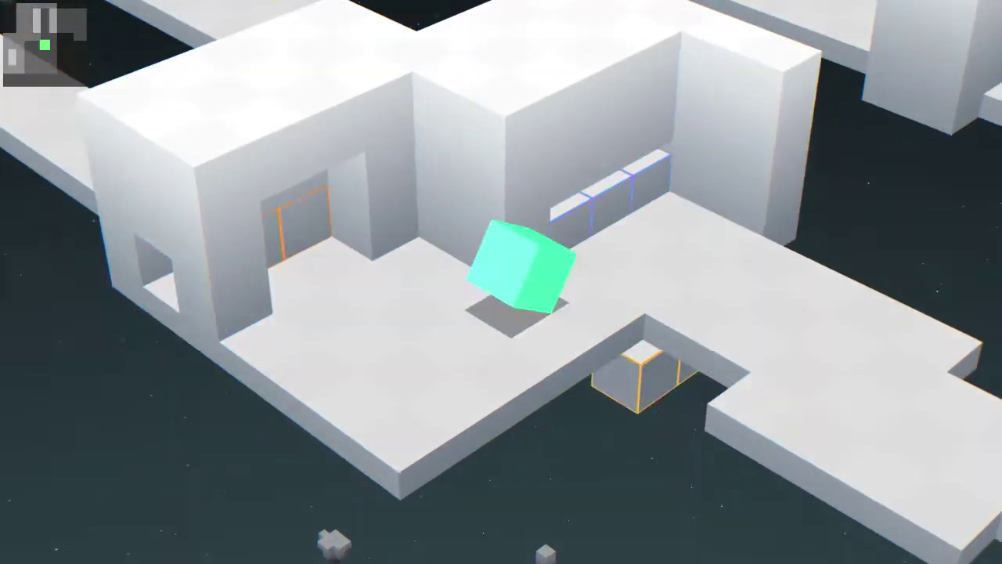
key("Up")
key("Up")
key("Down")
key("Down")
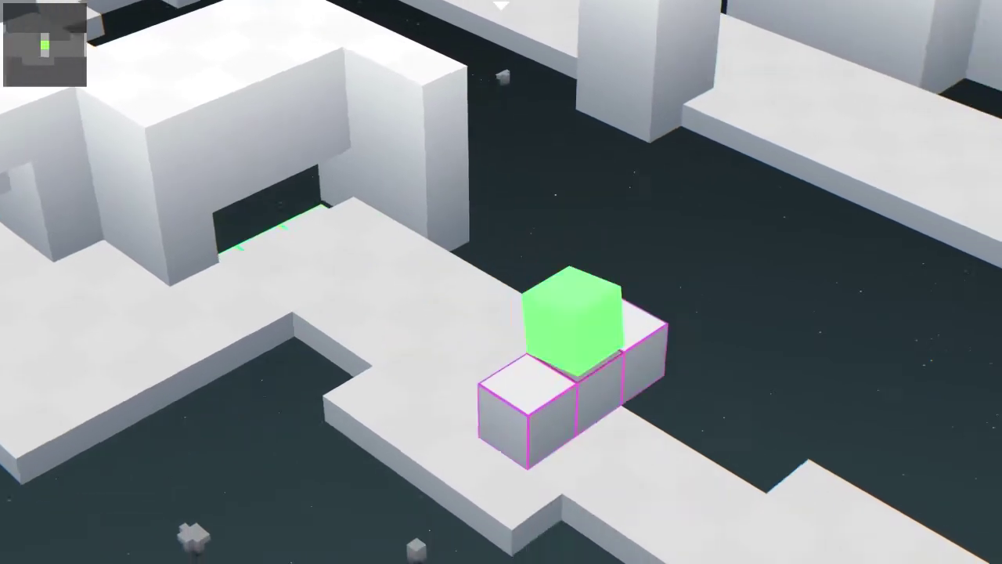
key("Down")
key("Down")
- Roll down the bridge past the marker, around the large white block, and onto its step
key("Down")
key("Down")
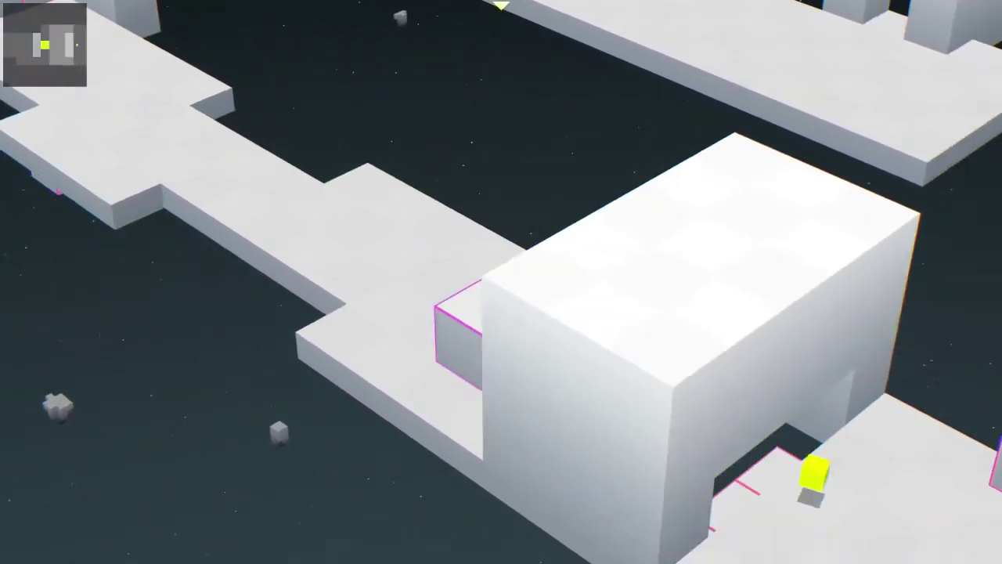
key("Down")
key("Down")
key("Down")
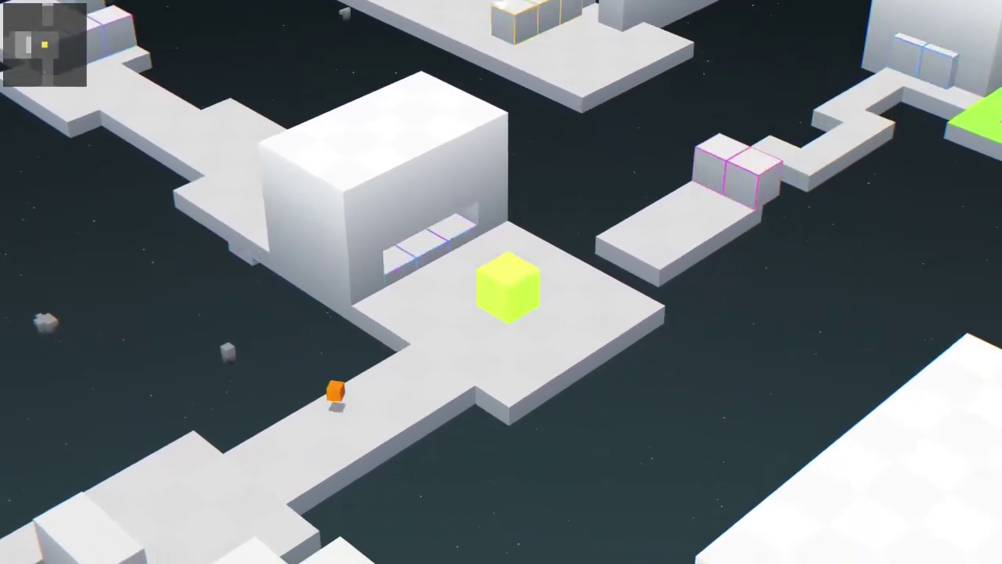
key("Down")
key("Down")
key("Down")
key("Down")
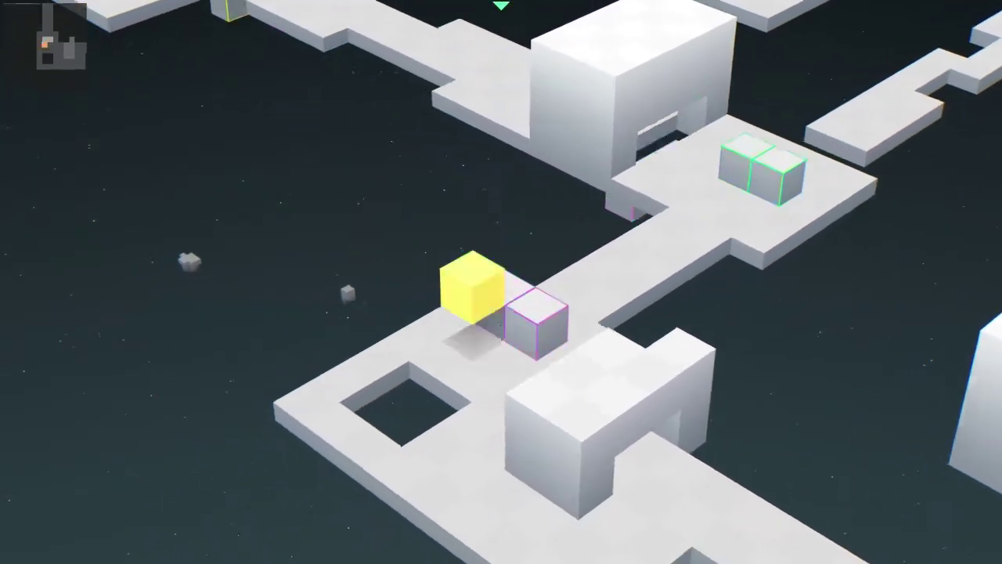
key("Down")
key("Down")
key("Down")
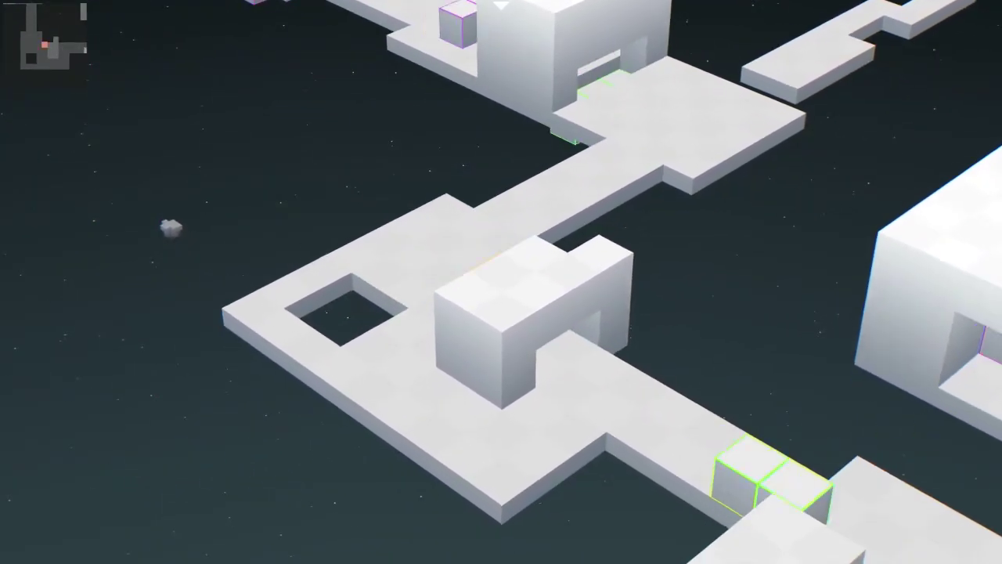
key("Down")
key("Down")
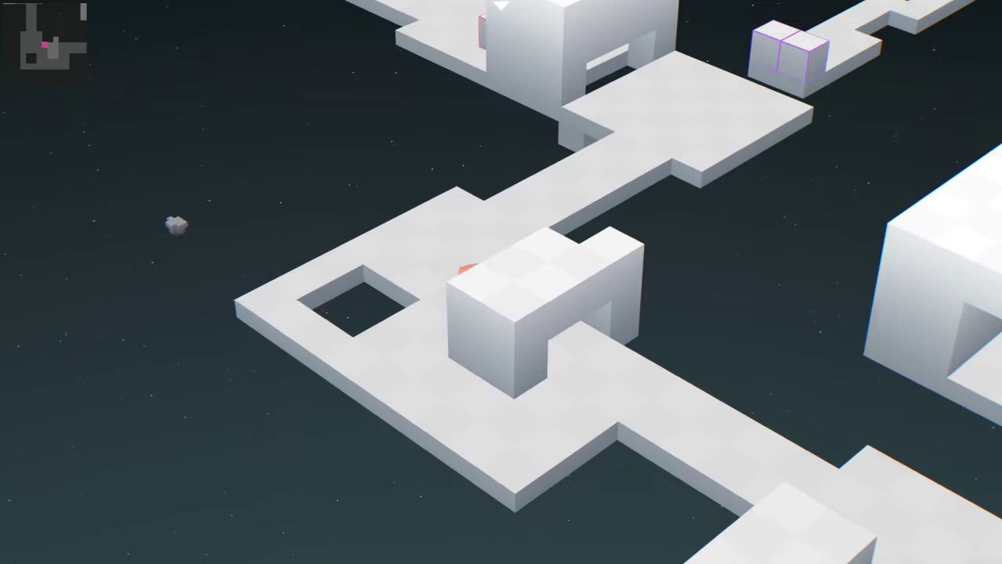
key("Down")
key("Right")
key("Right")
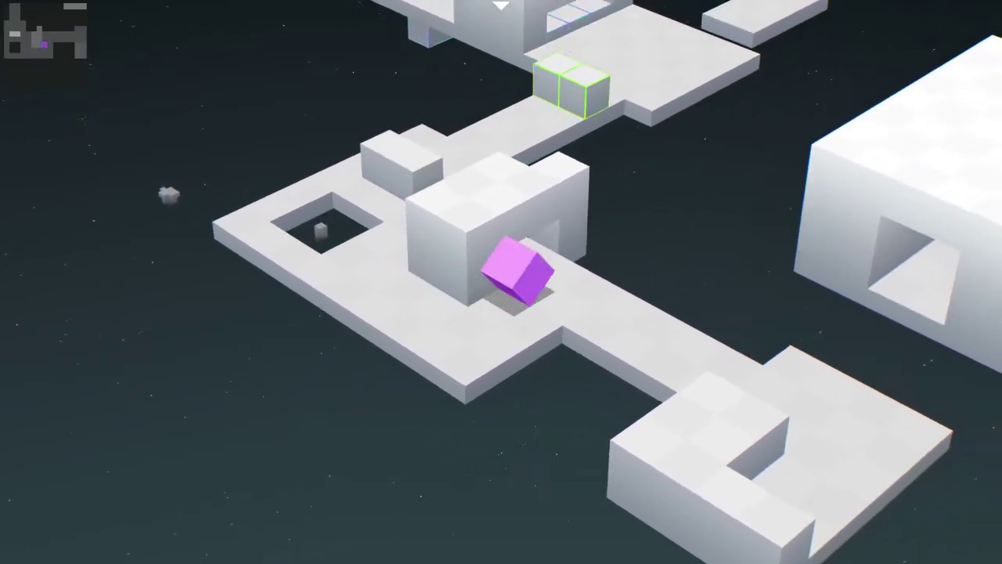
key("Right")
key("Right")
key("Right")
key("Right")
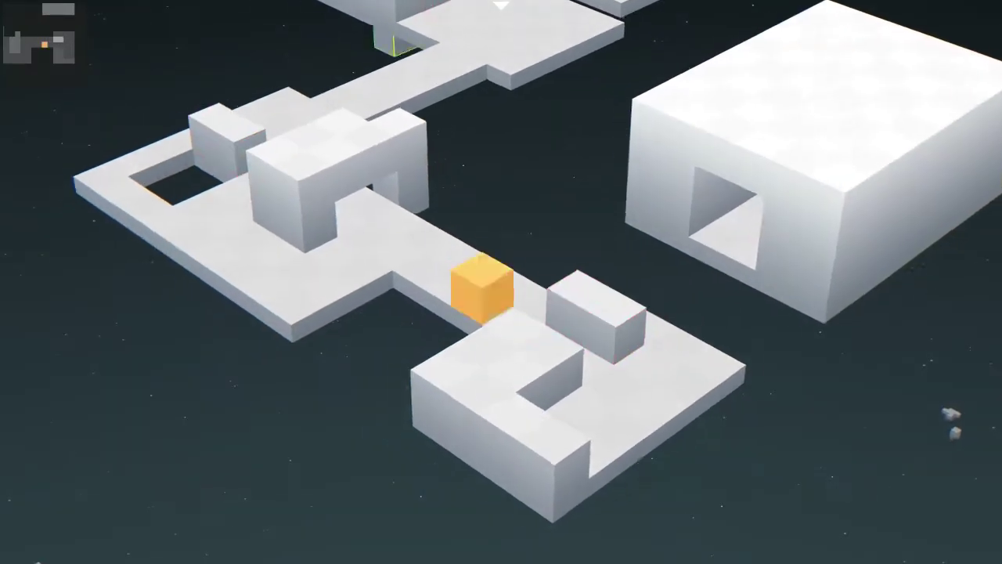
key("Right")
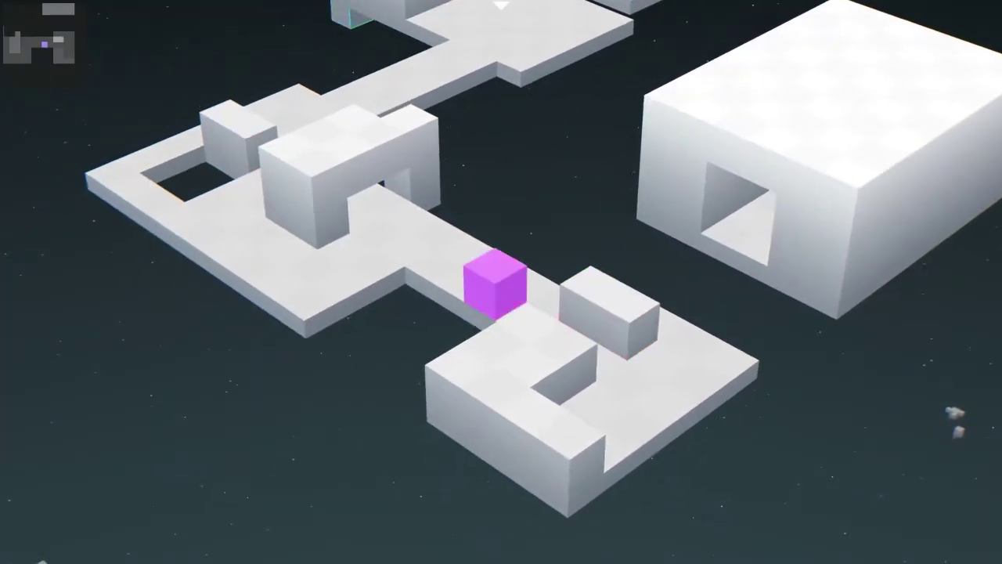
- Reach the goal tile, clearing level 07 with rank A and 7 of 8 prisms, then continue to level 08
key("Right")
key("Up")
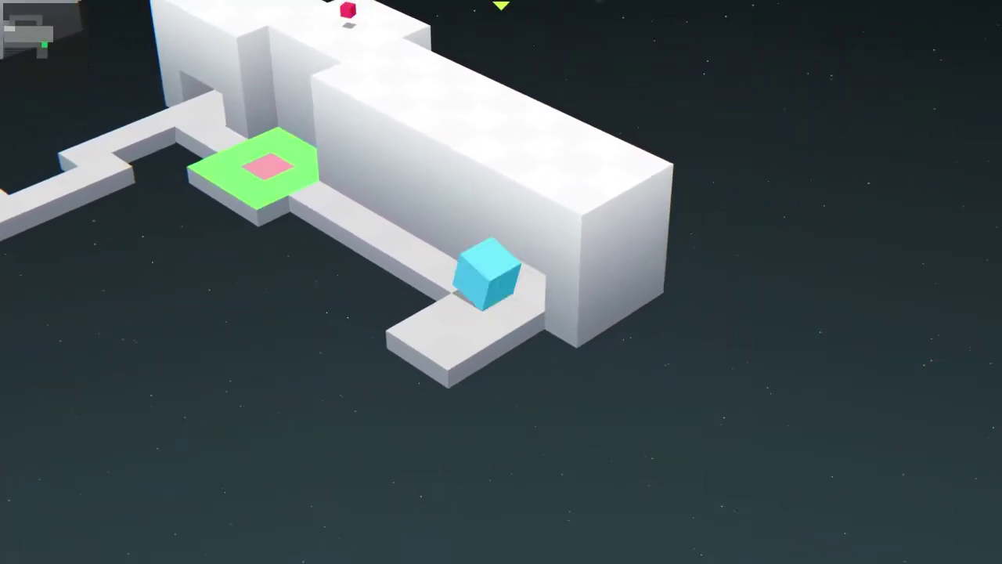
key("Left")
key("Left")
key("Left")
key("Left")
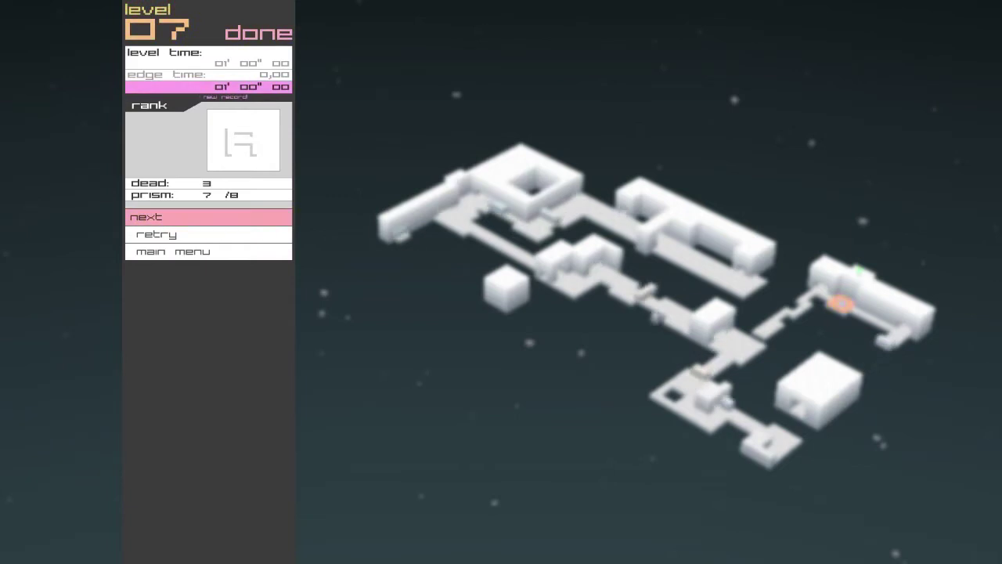
key("Return")
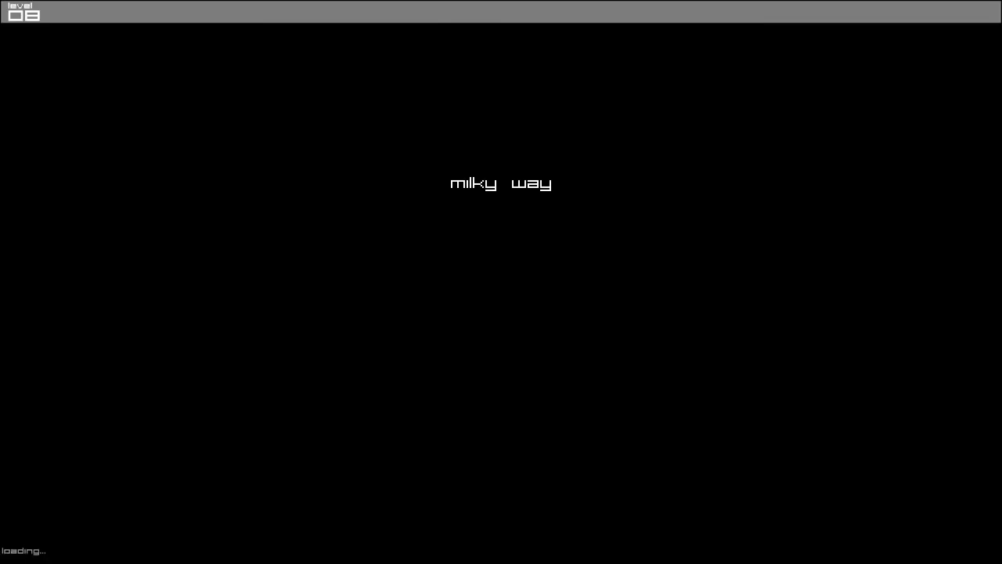
- Roll along the platform onto the switch, then climb the risen stairs to the upper edge
key("Right")
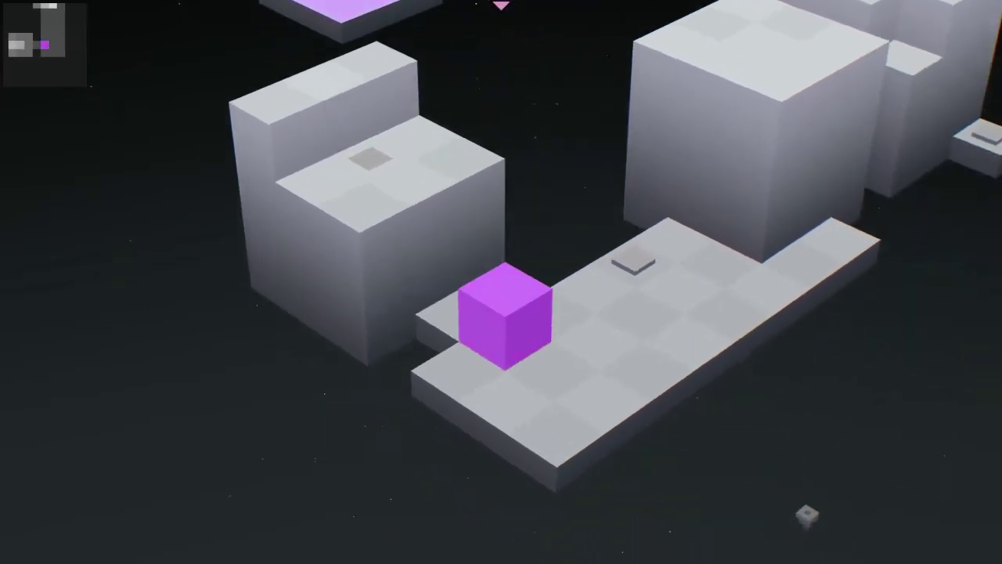
key("Up")
key("Up")
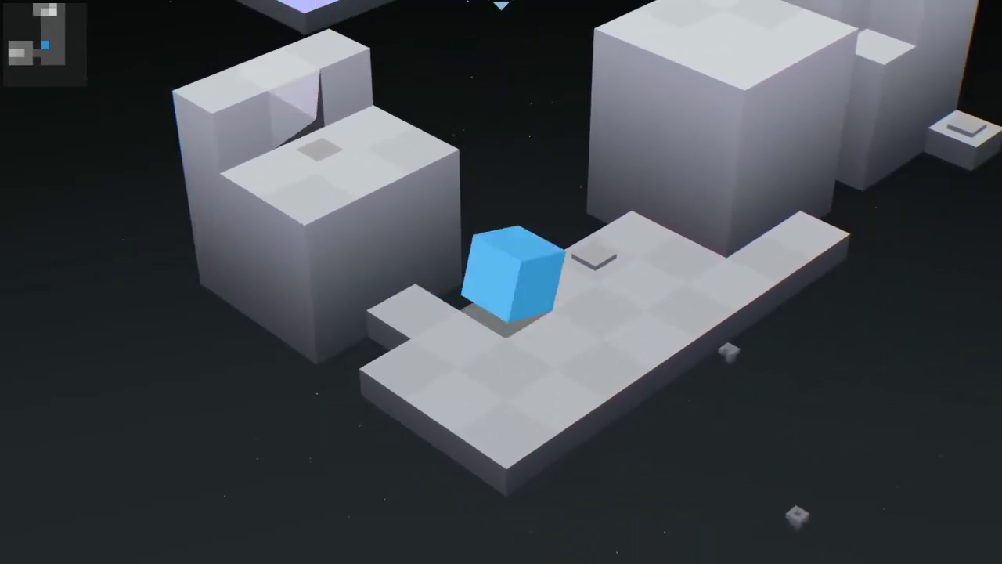
key("Up")
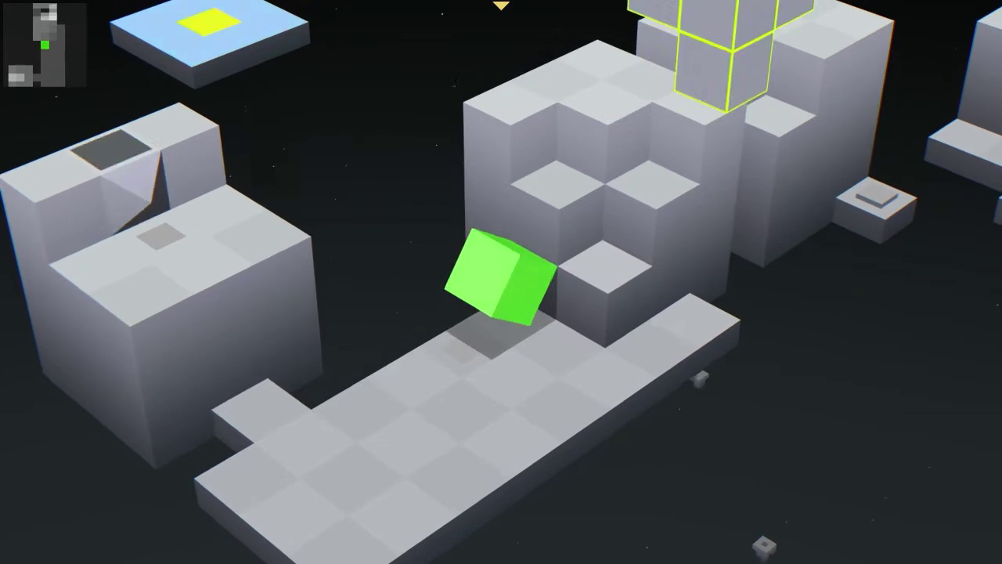
key("Up")
key("Up")
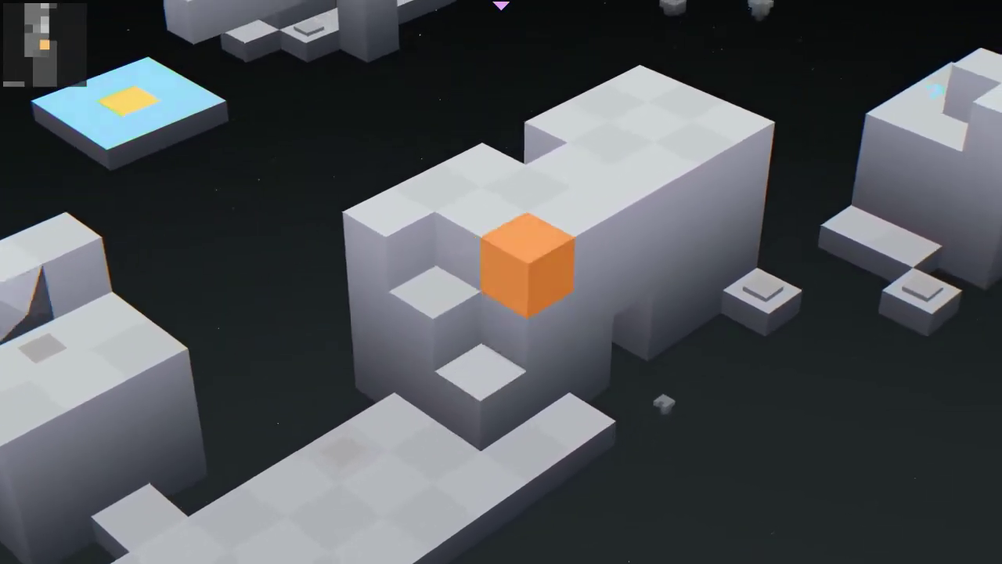
key("Up")
key("Up")
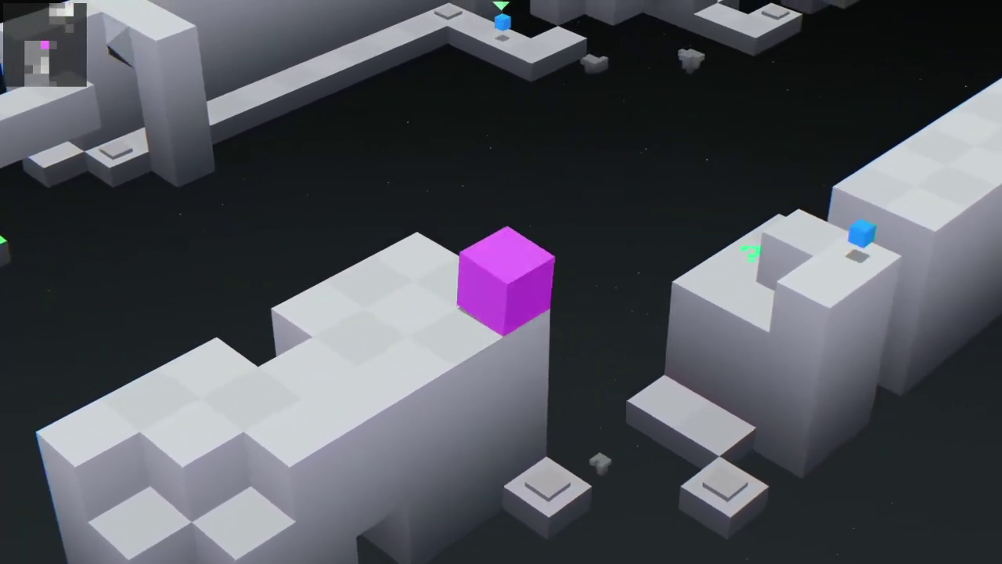
key("Up")
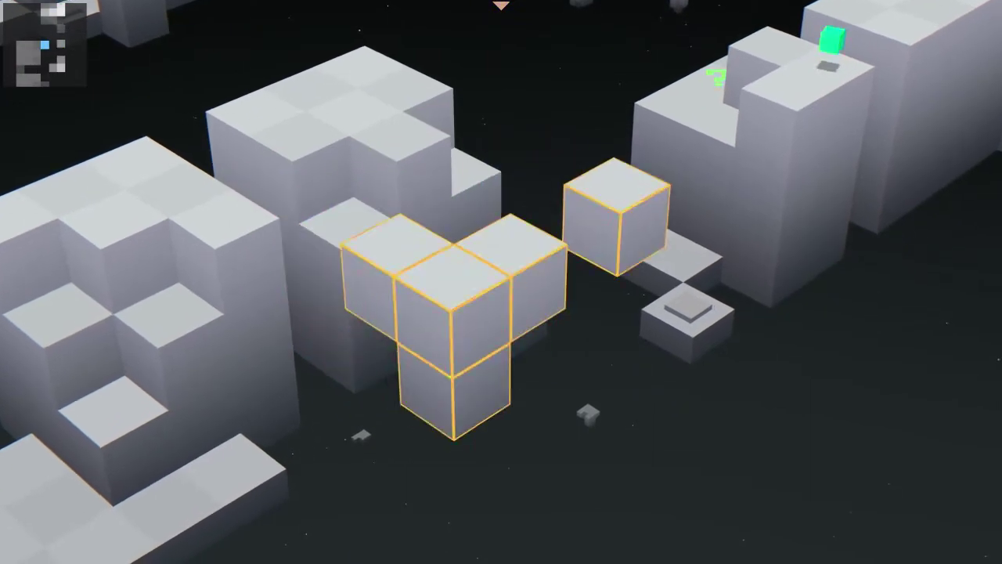
- Cross the risen platform toward the grey tile and climb onto the taller column
key("Right")
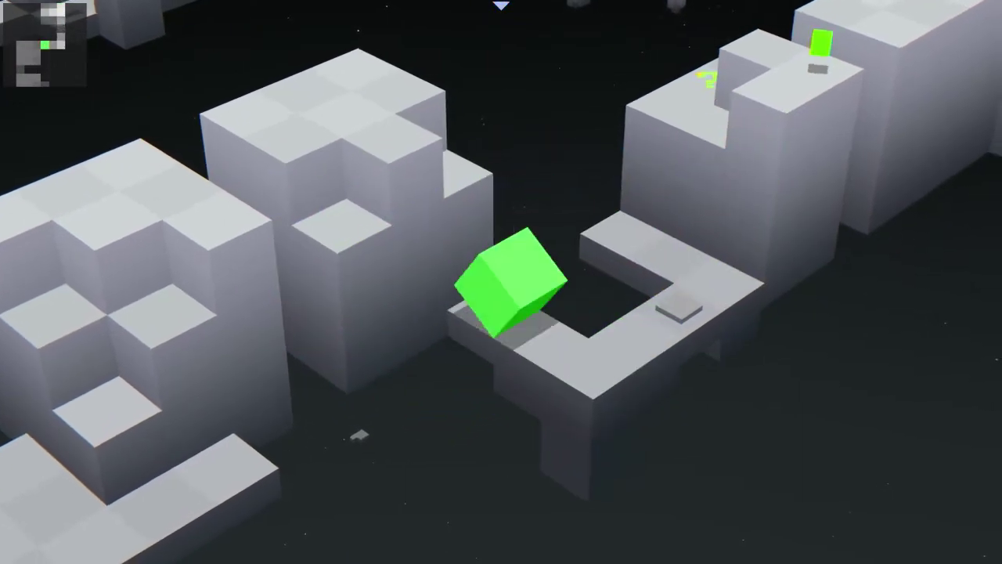
key("Up")
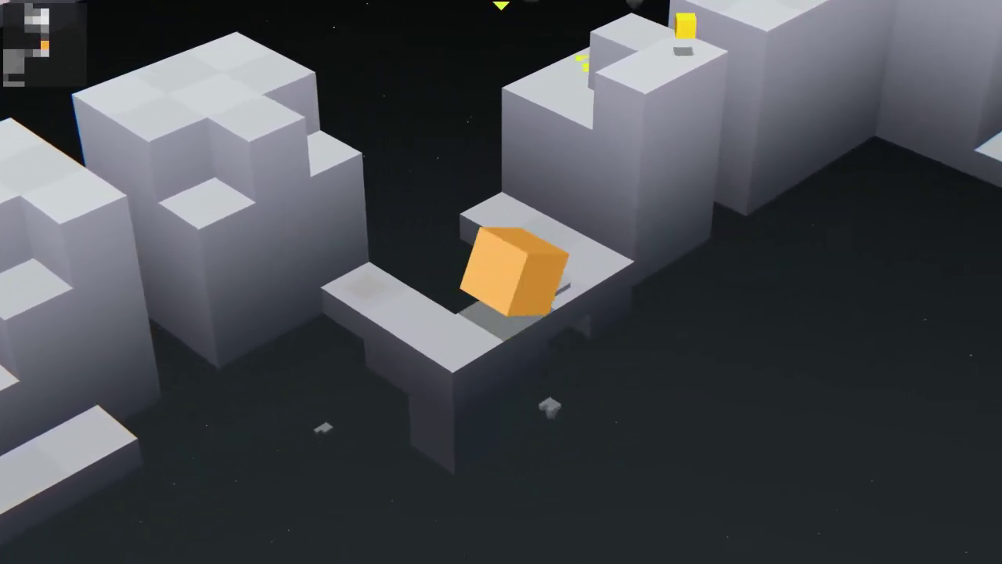
key("Up")
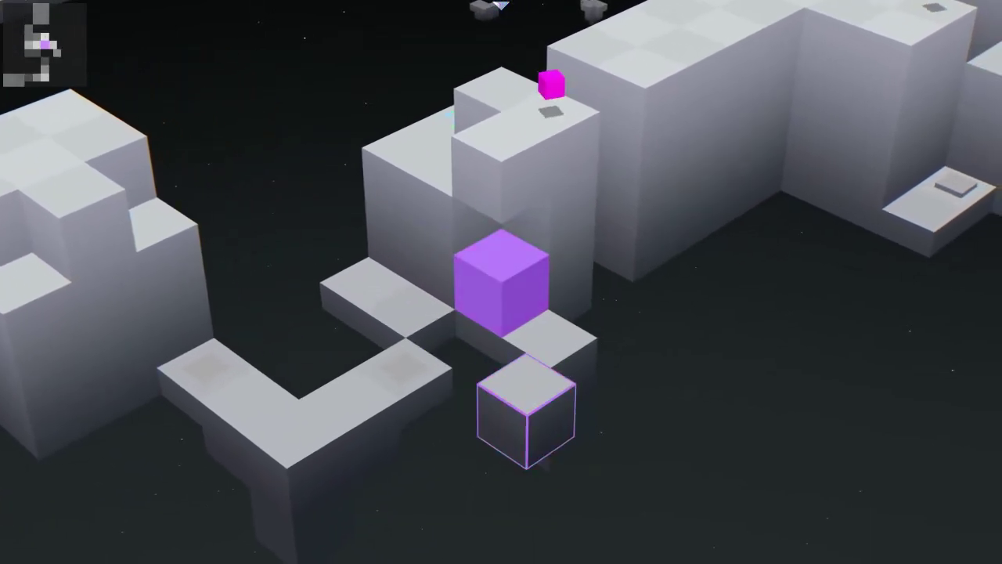
key("Right")
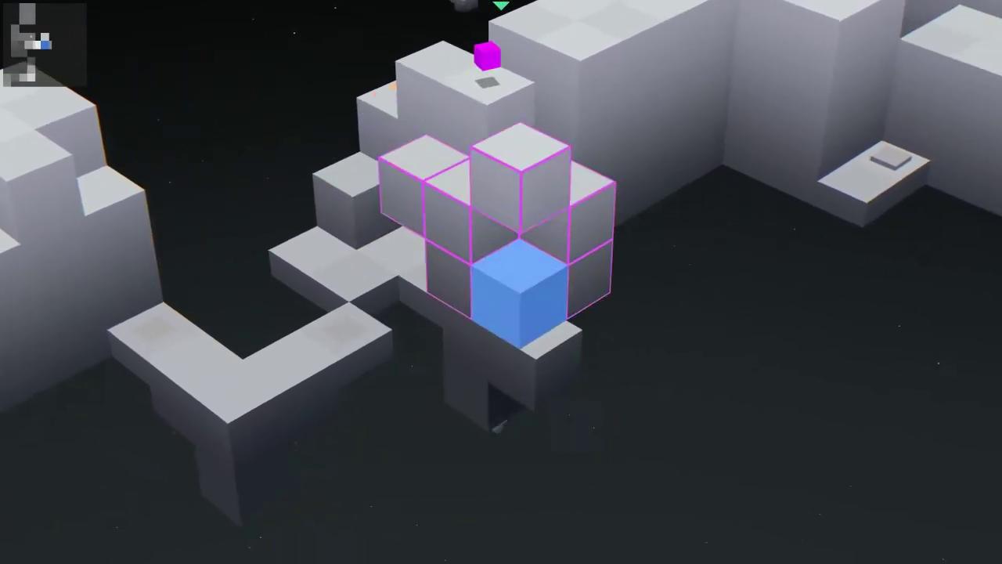
key("Left")
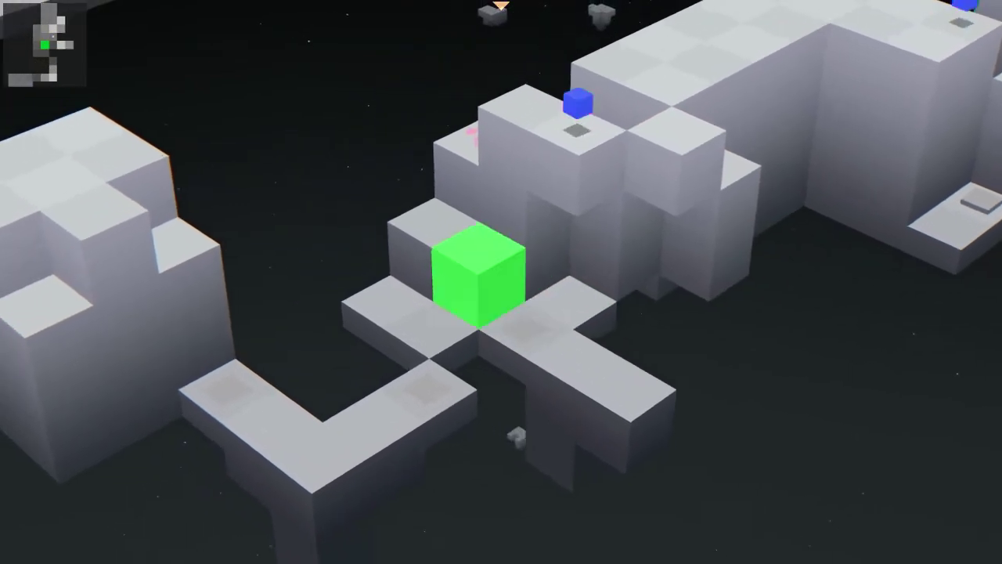
key("Left")
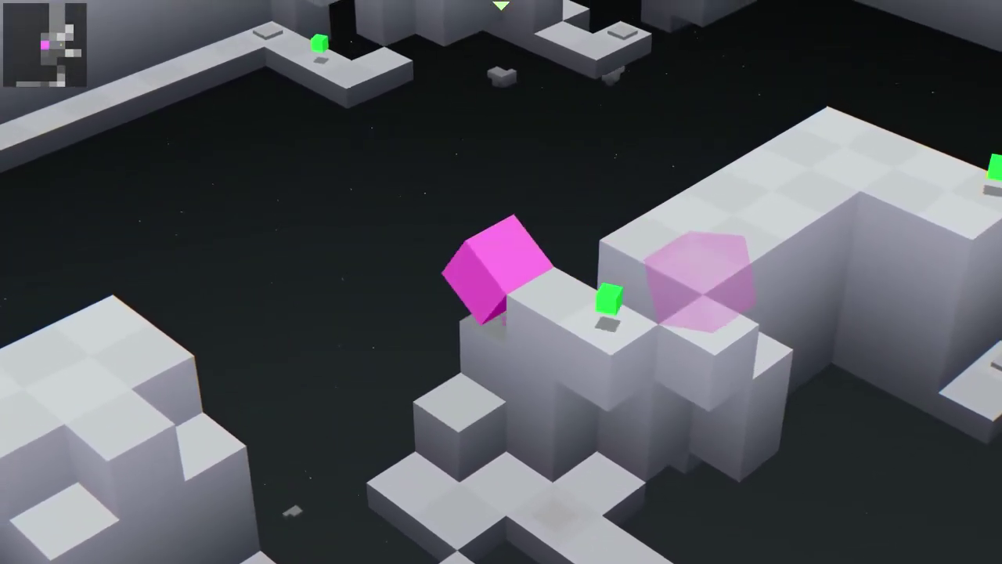
- Collect the green pickup and roll along the upper corridor to its corner
key("Right")
key("Up")
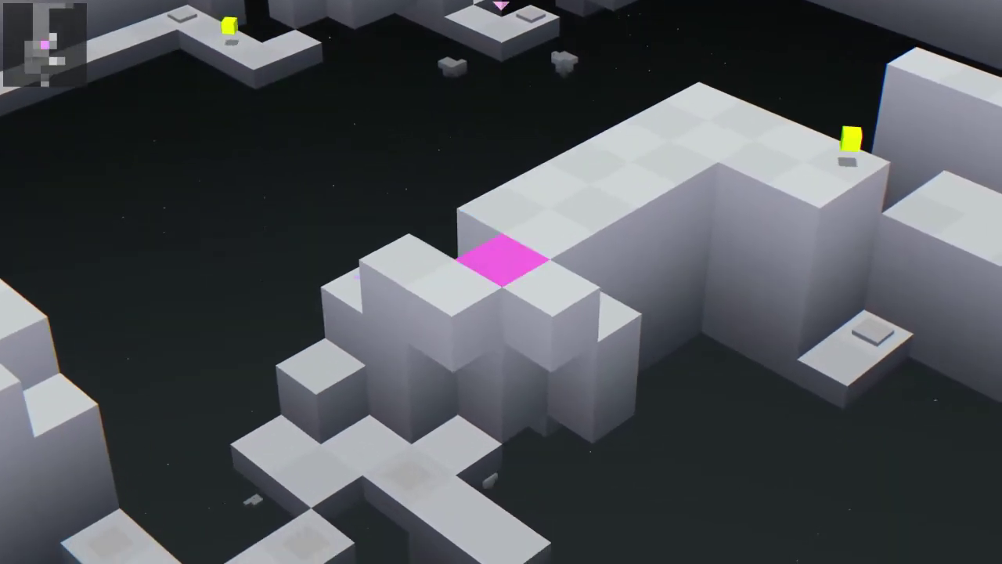
key("Up")
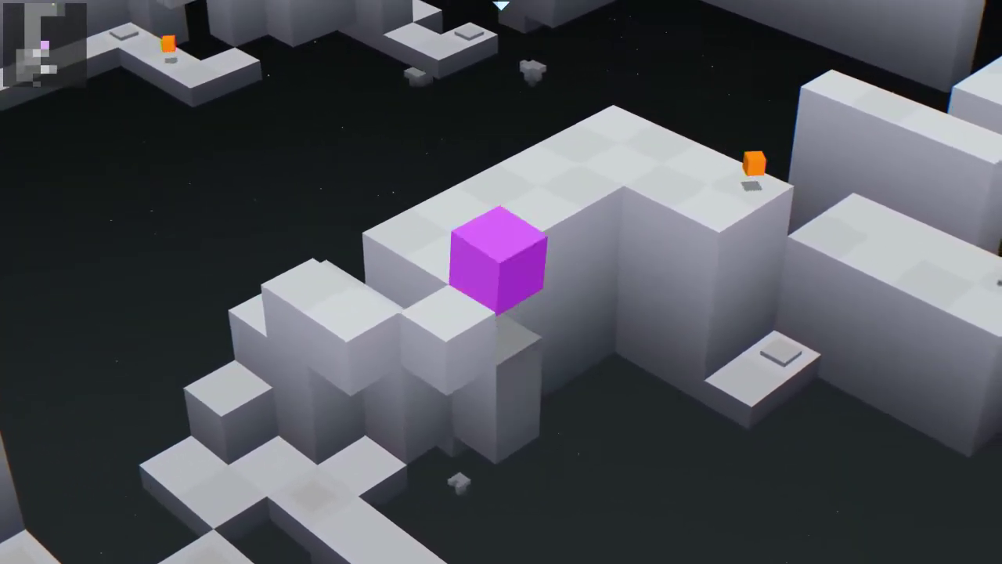
key("Up")
key("Right")
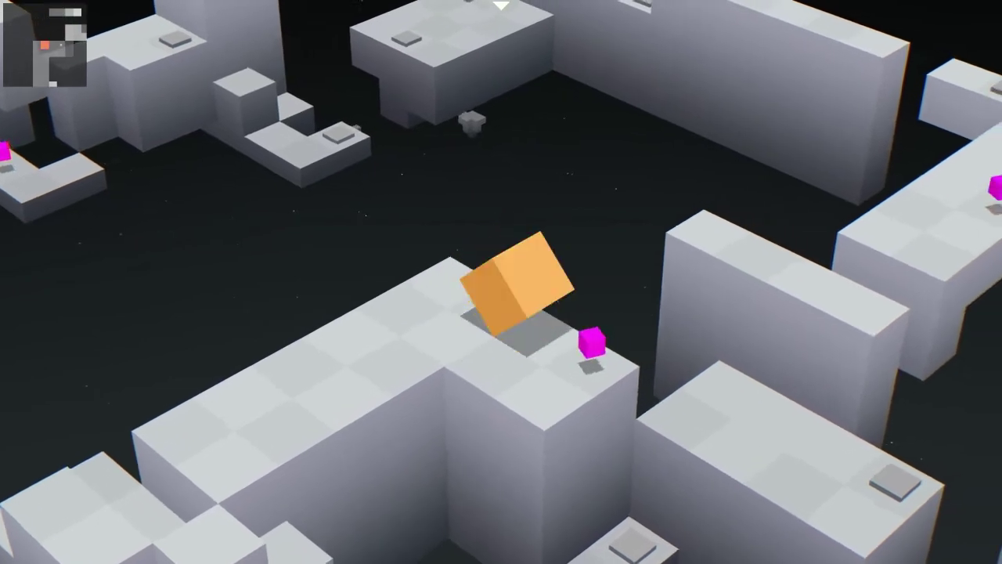
key("Right")
key("Right")
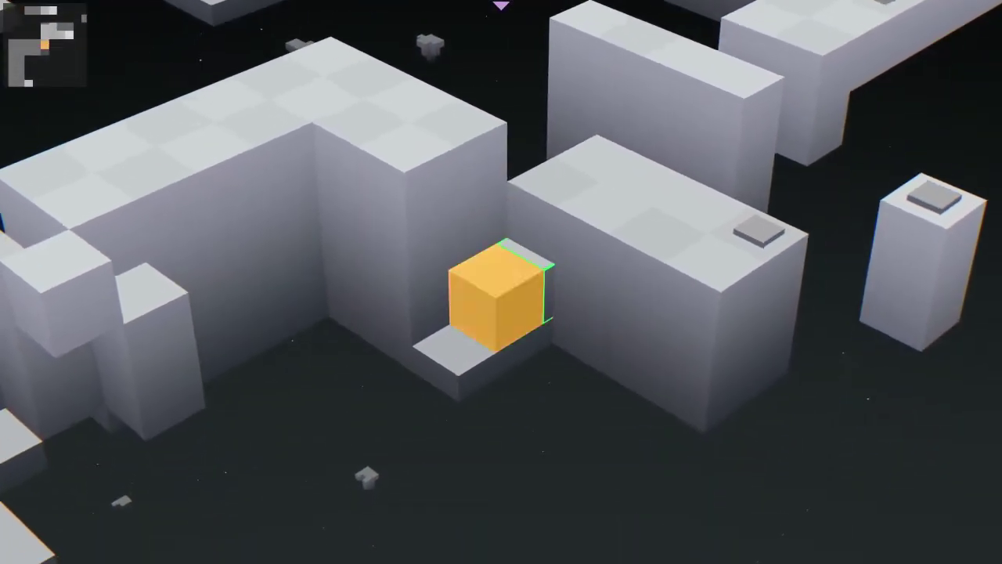
- Drop onto the lower ledge, follow it and the narrow bridge, then drop off the raised block
key("Up")
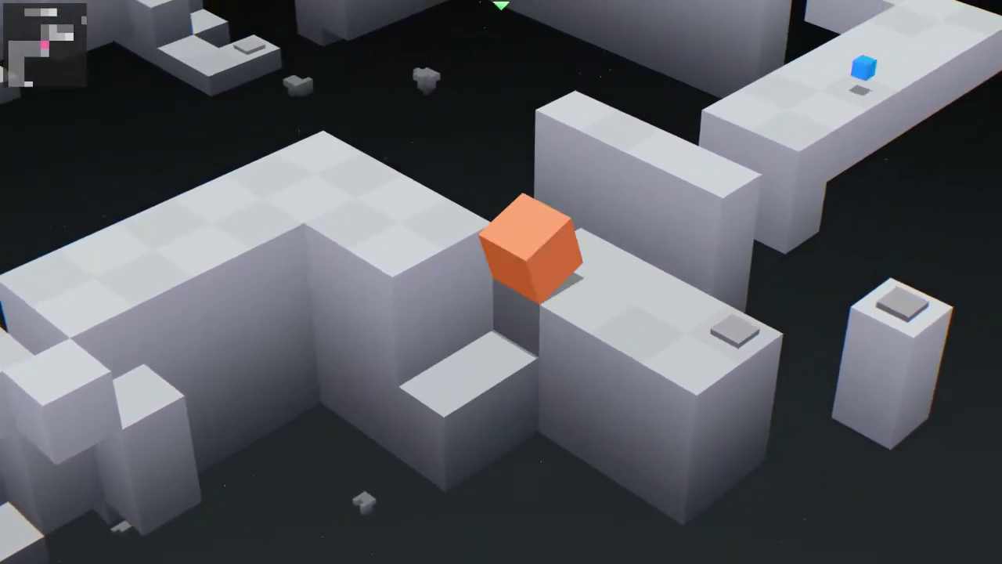
key("Right")
key("Right")
key("Right")
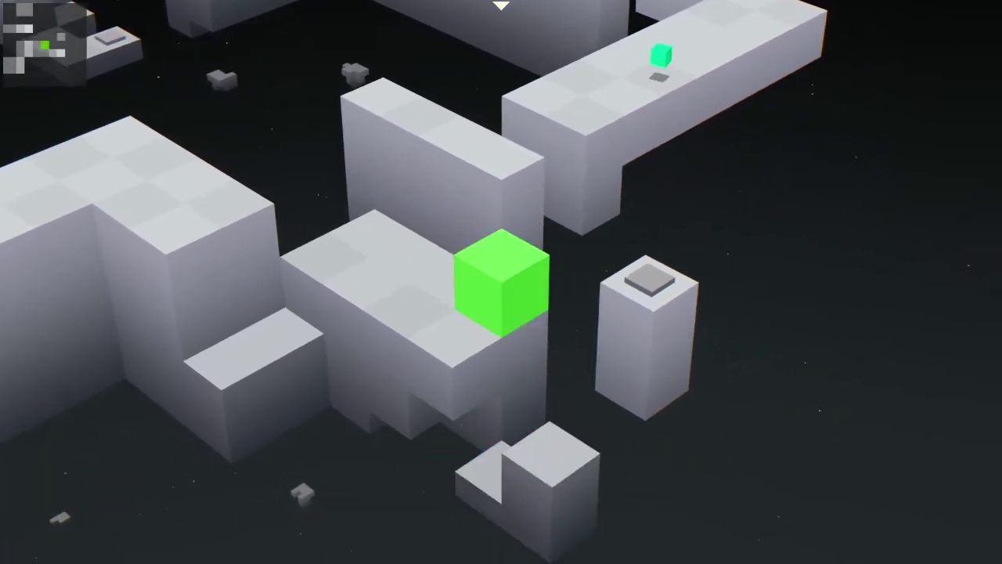
key("Right")
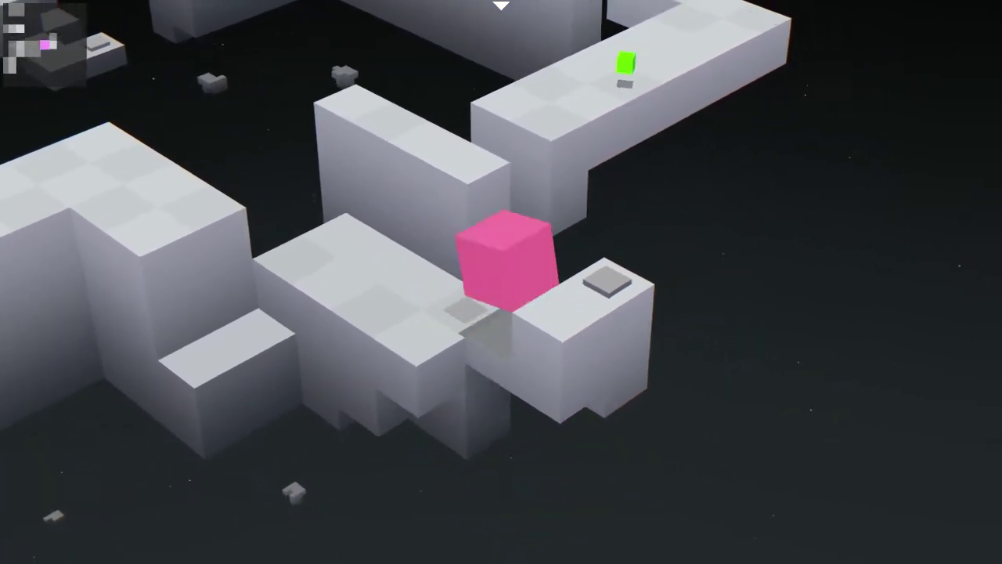
key("Down")
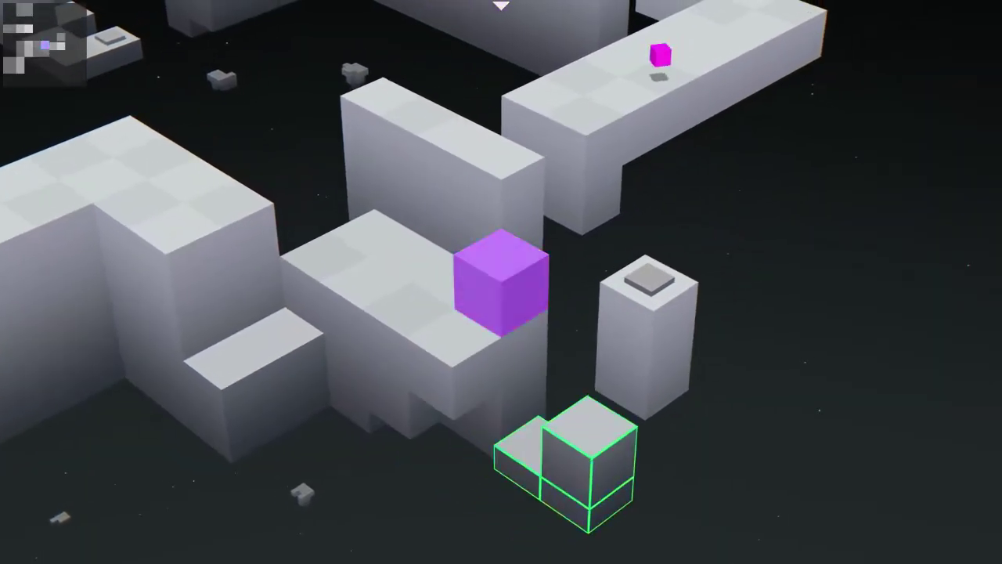
key("Up")
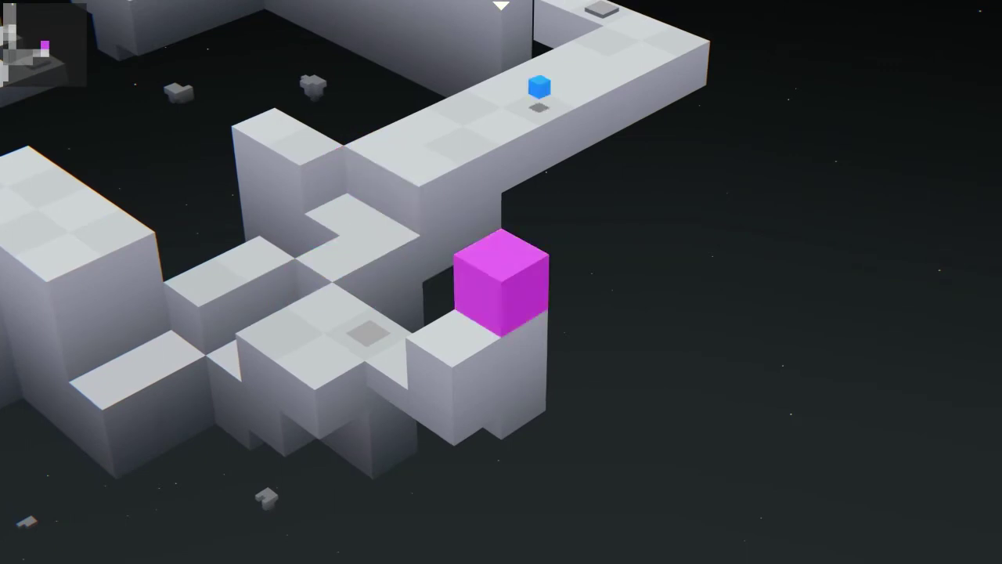
key("Left")
key("Left")
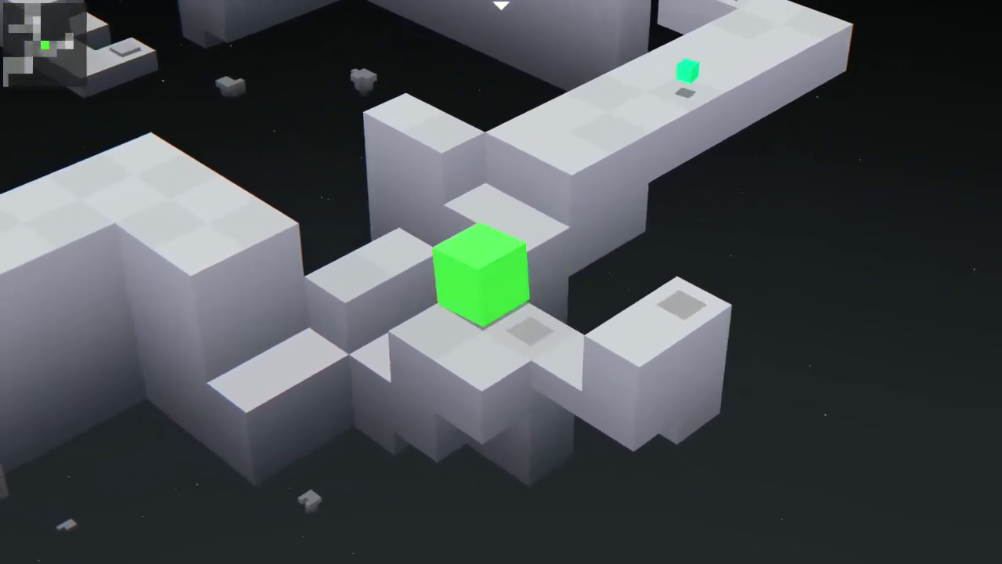
- Roll up the corridor, hit the switch to summon blocks, then cross the top of the wall
key("Up")
key("Up")
key("Up")
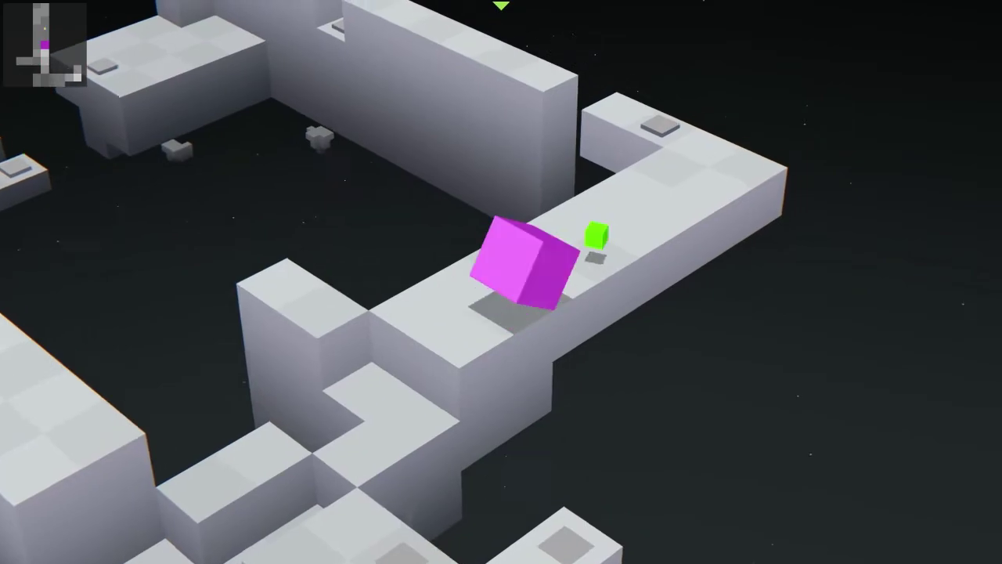
key("Up")
key("Up")
key("Right")
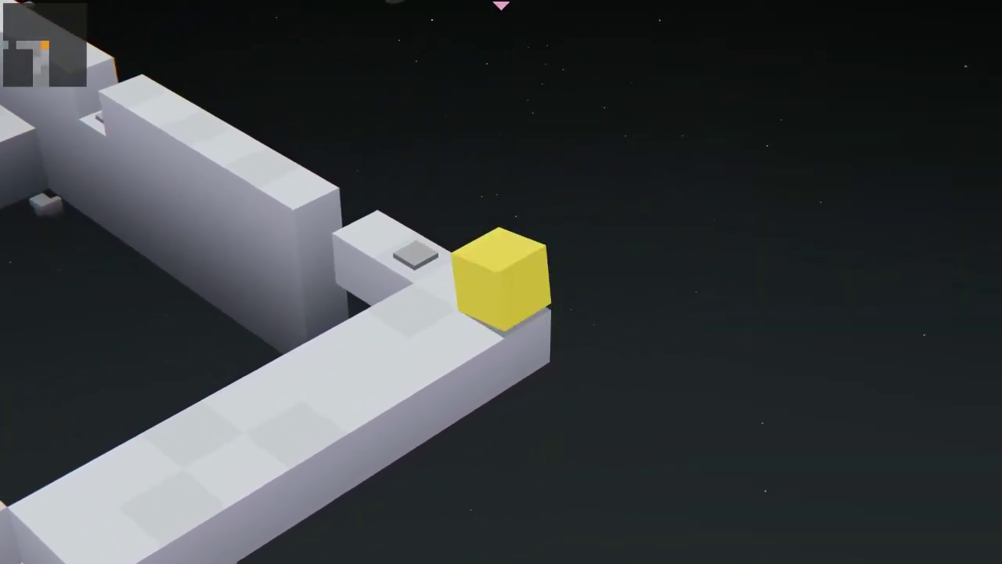
key("Left")
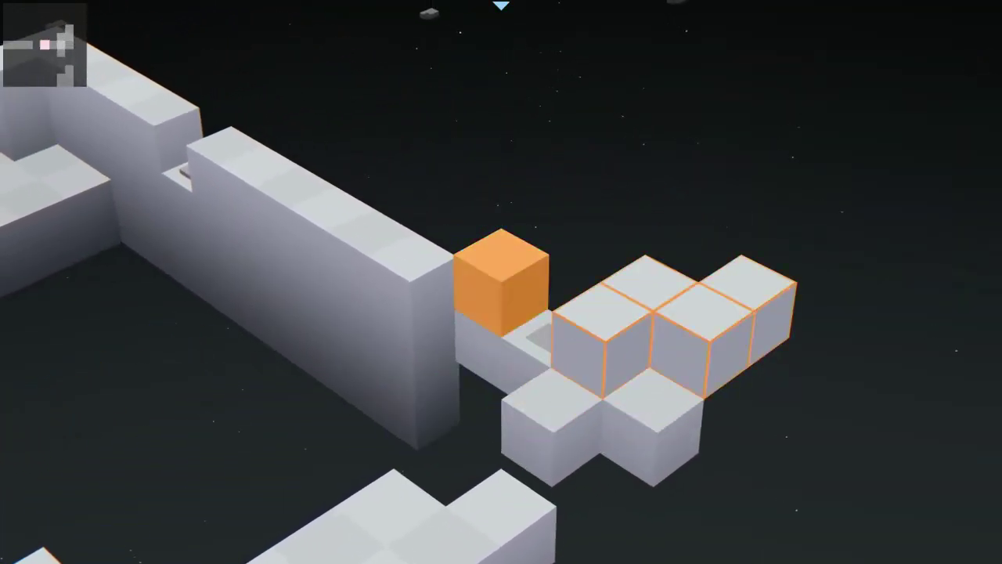
key("Left")
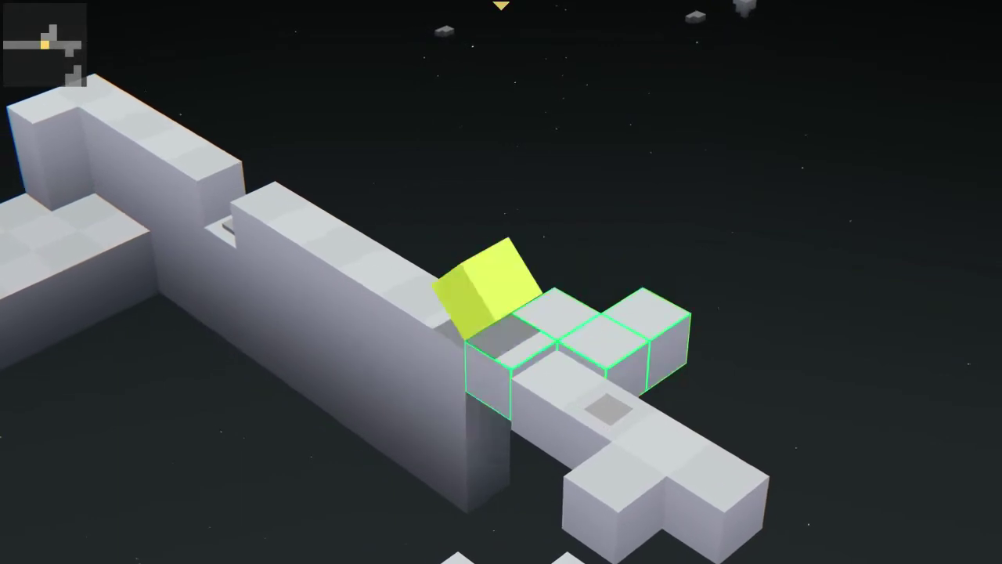
key("Down")
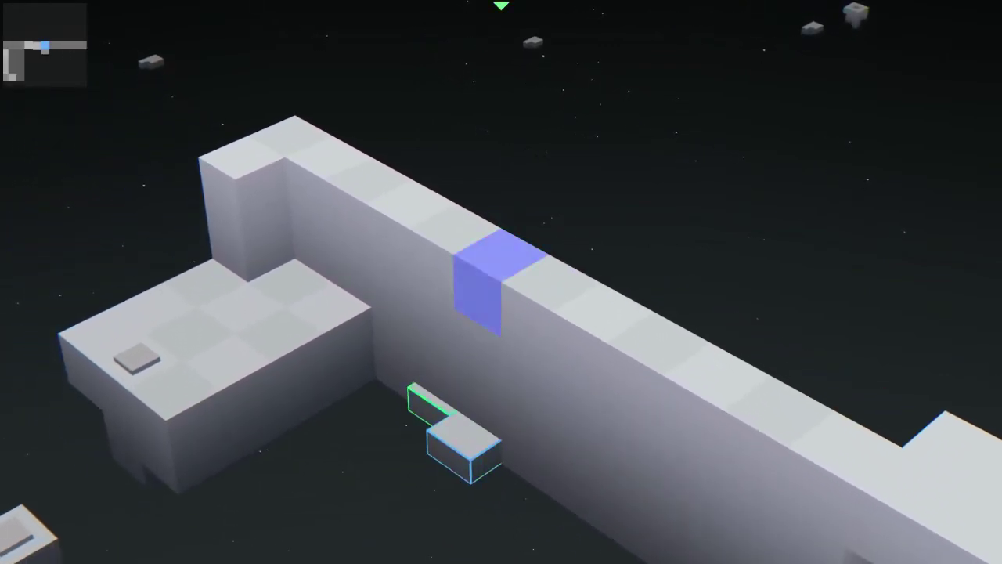
key("Down")
- Roll past the outlined blocks and across the platform, dropping to the lower block
key("Left")
key("Left")
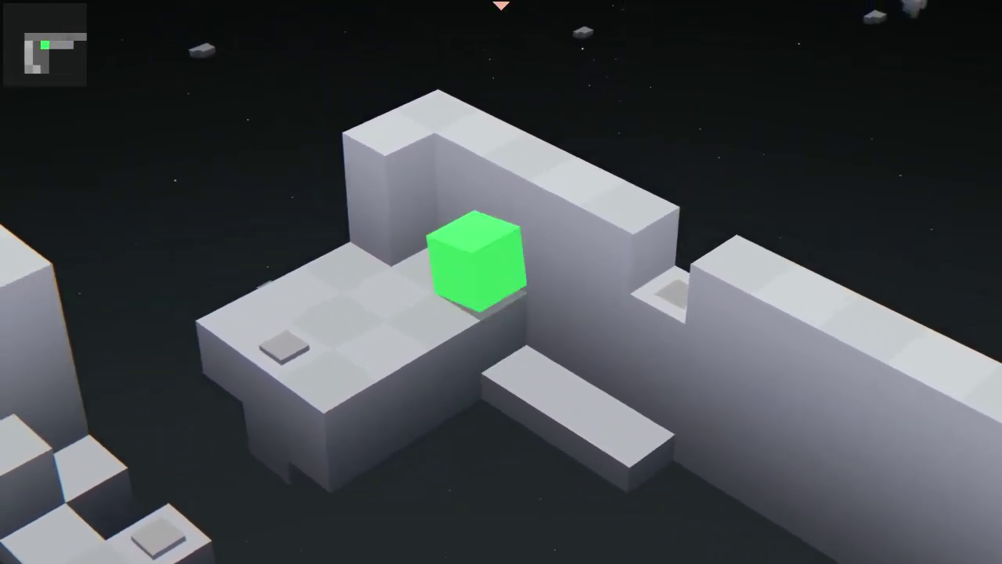
key("Left")
key("Down")
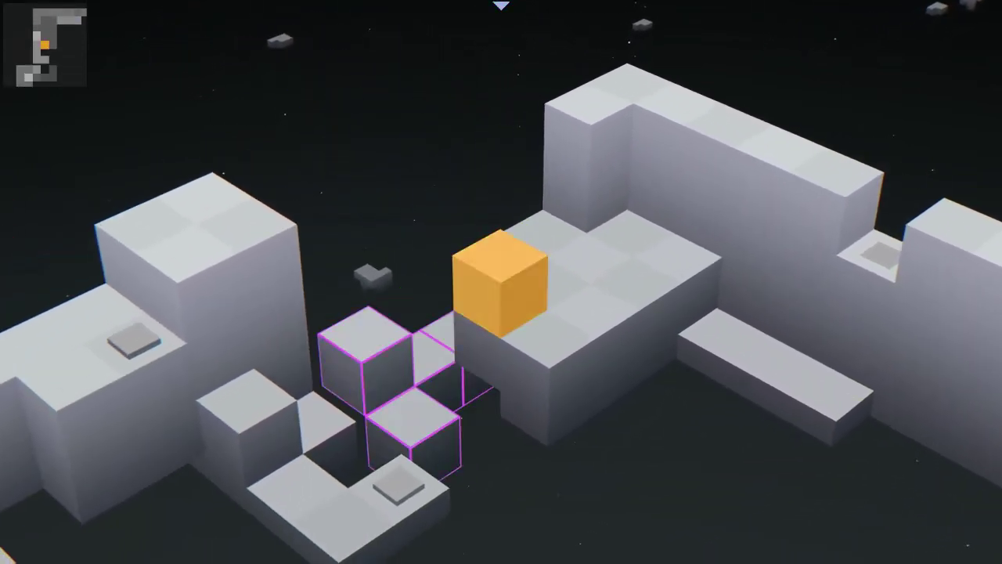
key("Left")
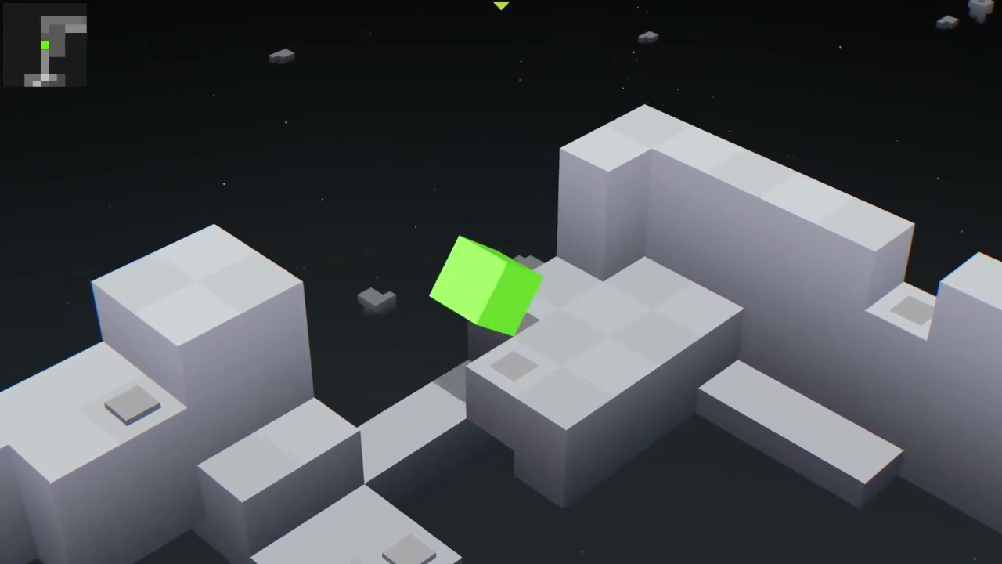
key("Left")
key("Down")
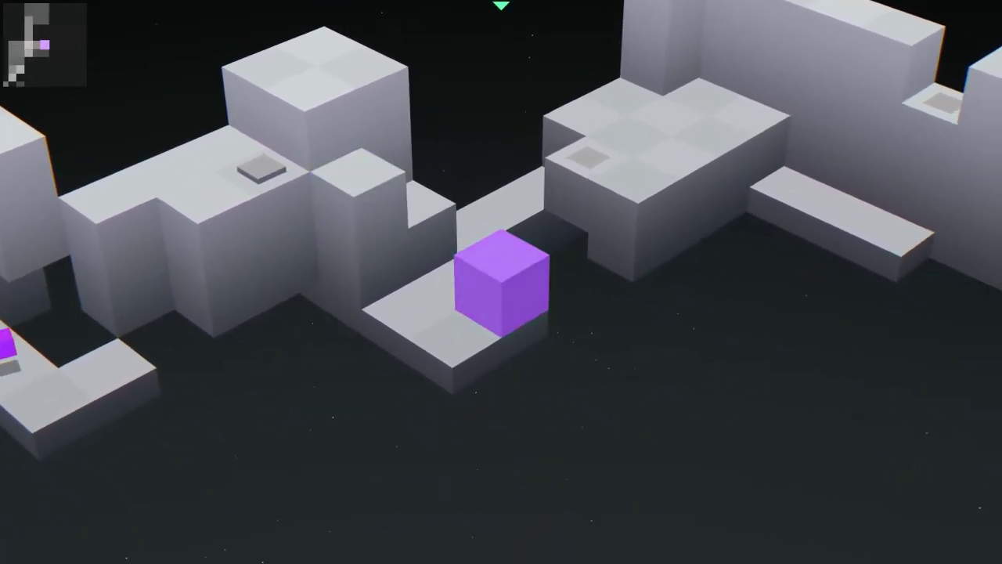
- Climb the raised blocks and roll back to uncover the plate tile
key("Up")
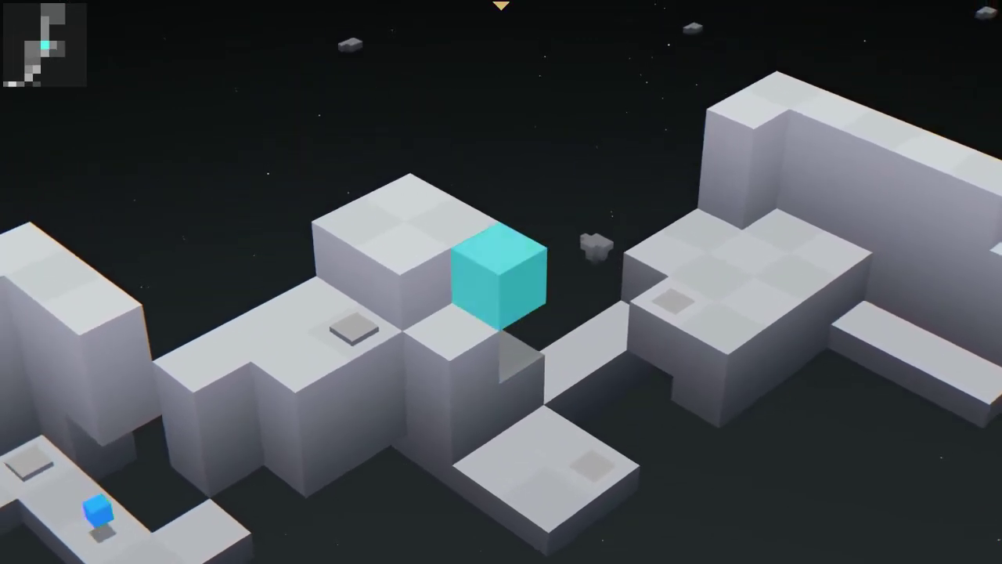
key("Left")
key("Up")
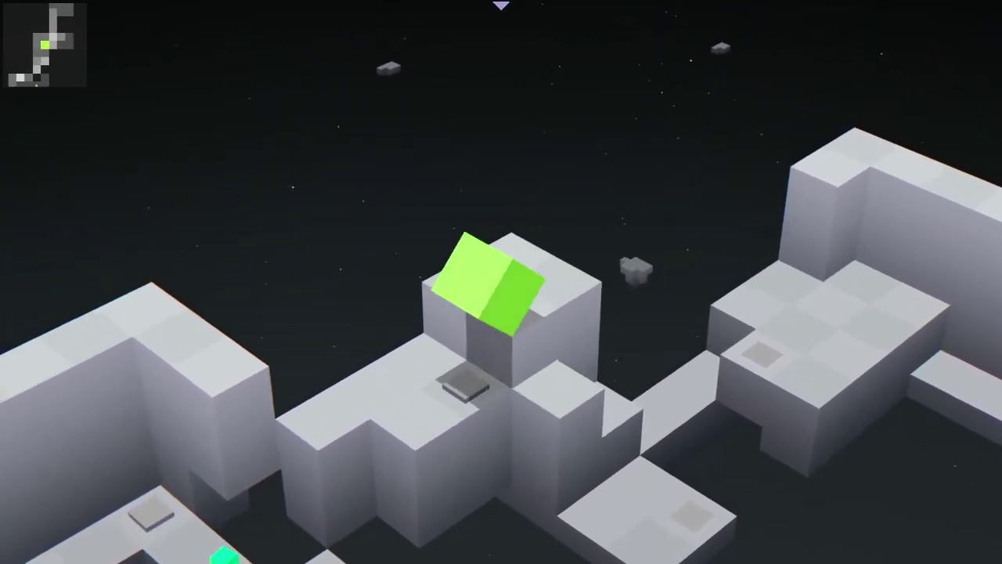
key("Left")
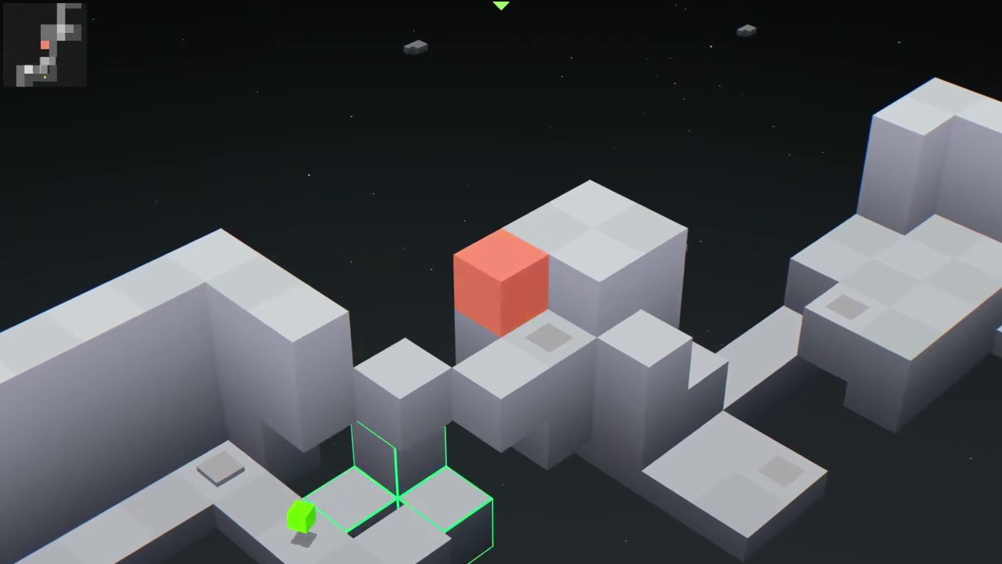
key("Up")
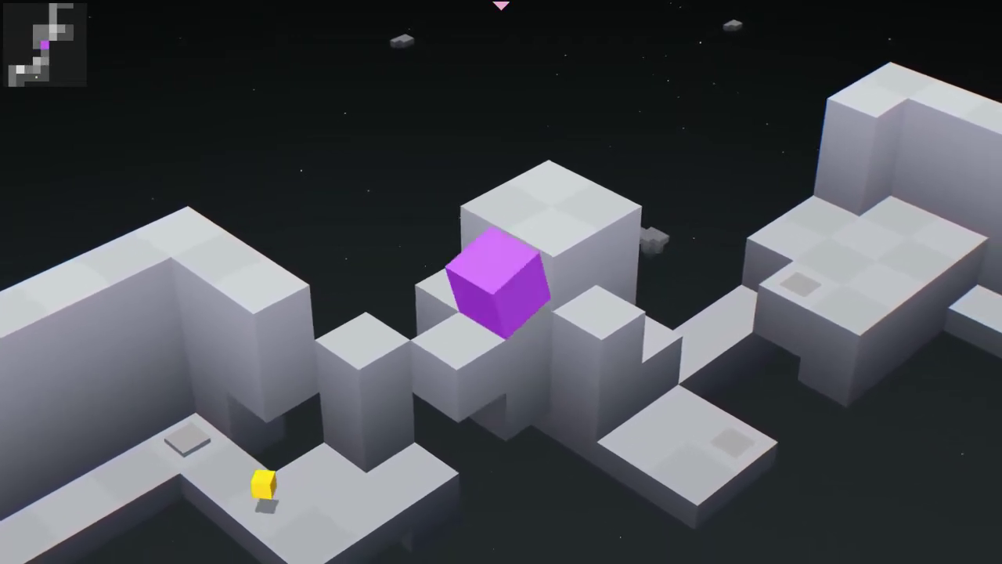
- Roll to the lower floor, pick up the small collectible, and head off the ledge toward the goal pad
key("Down")
key("Left")
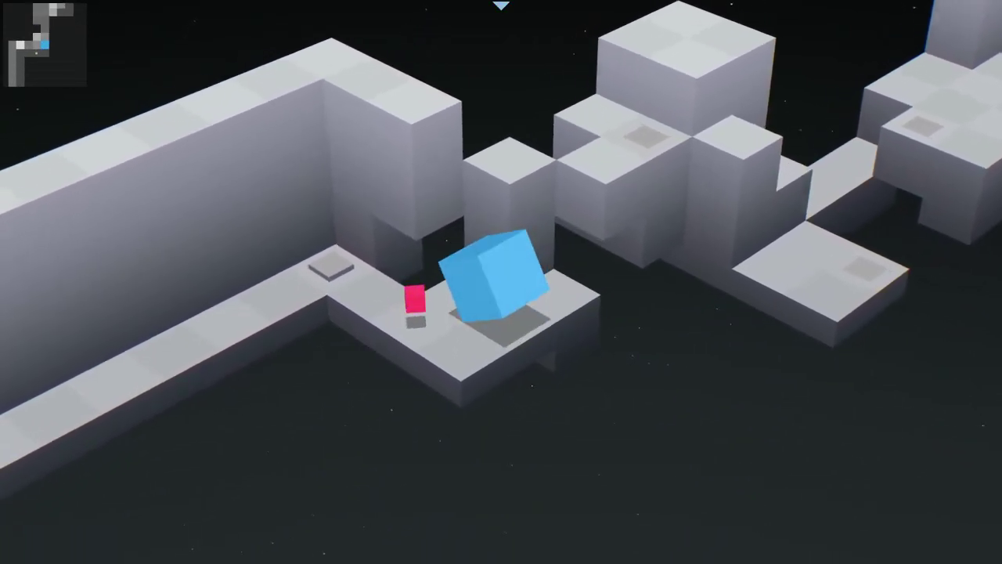
key("Left")
key("Left")
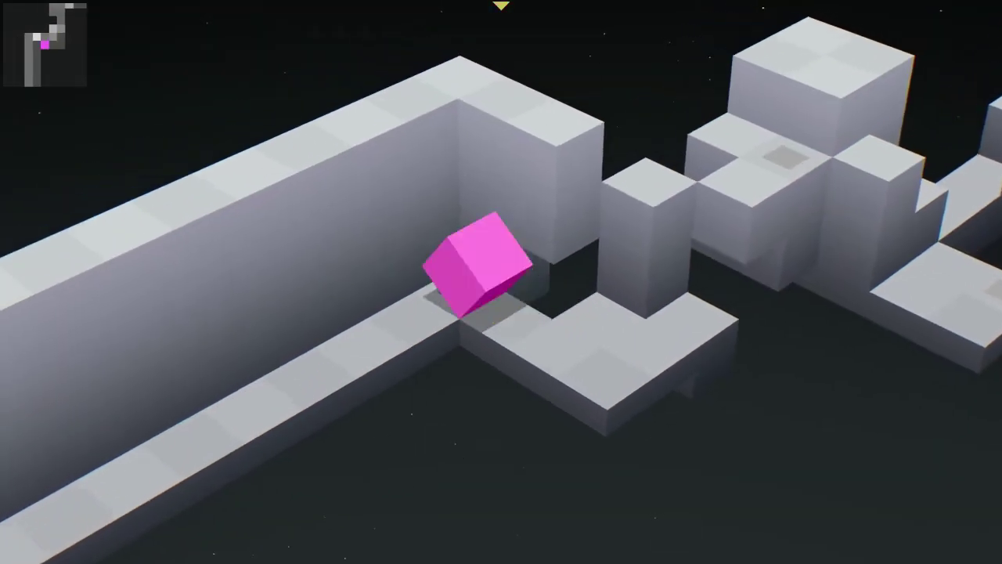
key("Left")
key("Left")
key("Down")
key("Down")
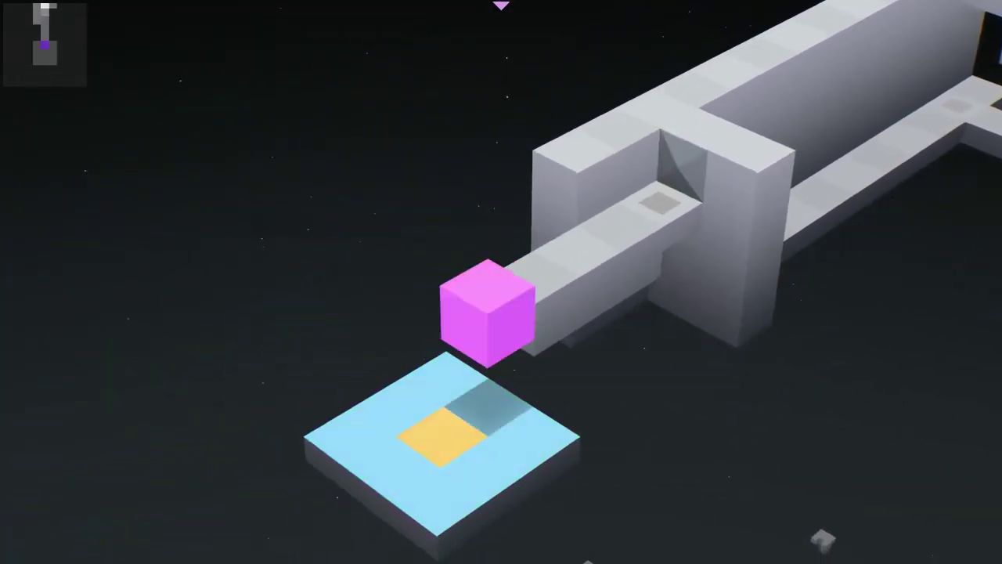
- Land on the goal pad, clearing level 08 in 01'40"27 with rank B, and continue
key("Down")
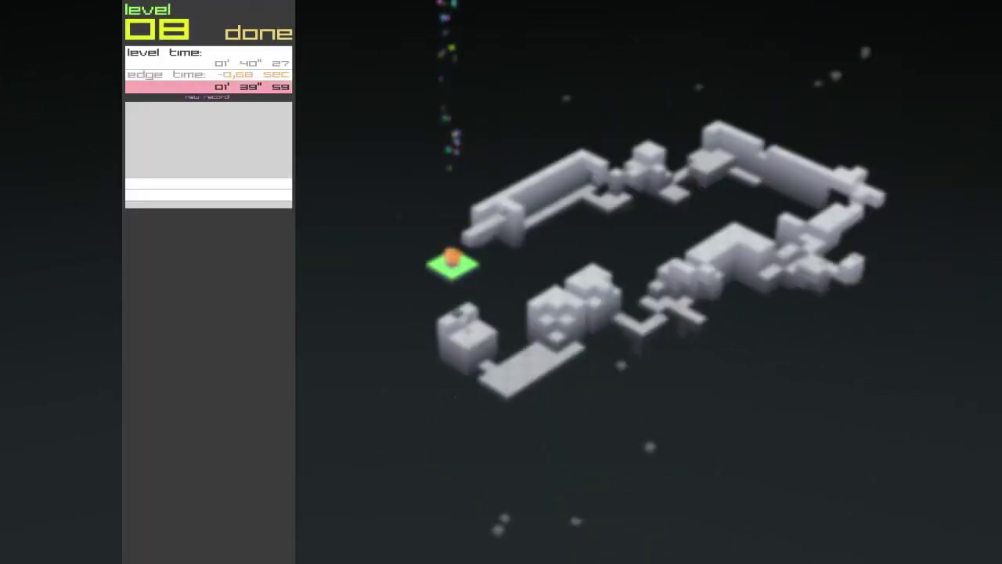
key("Return")
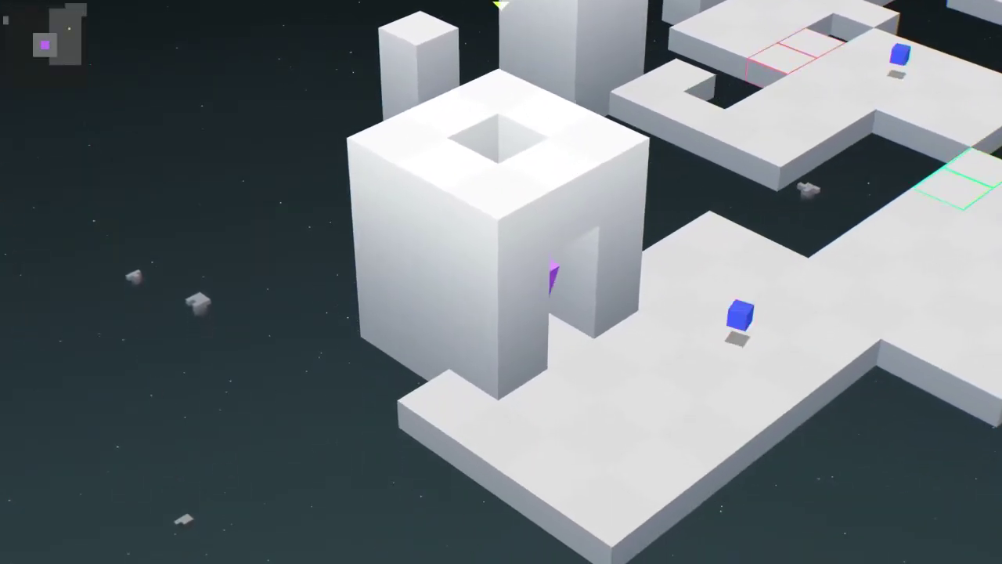
- Roll out of the doorway, collecting the small blue cubes along the corridor and floor
key("Right")
key("Up")
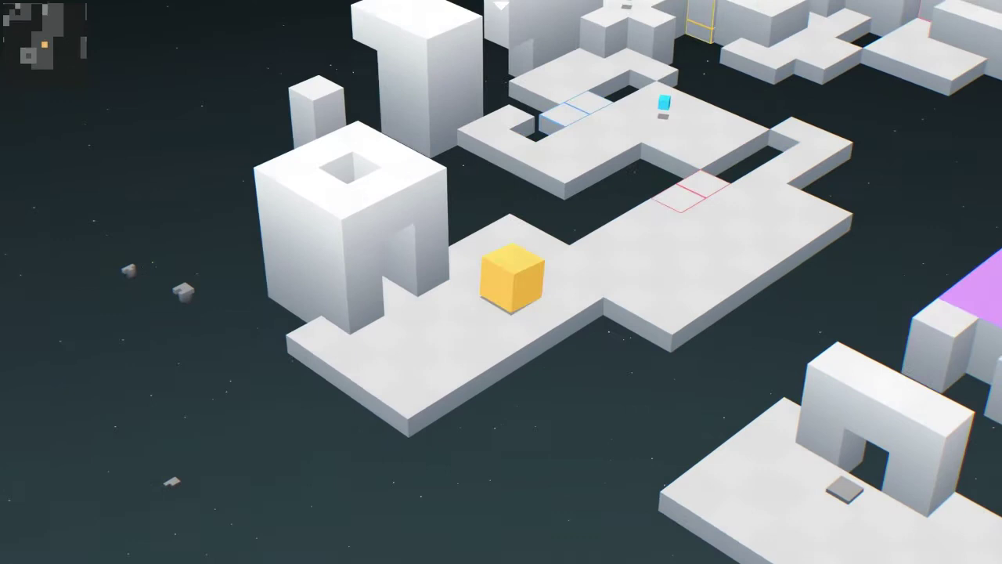
key("Up")
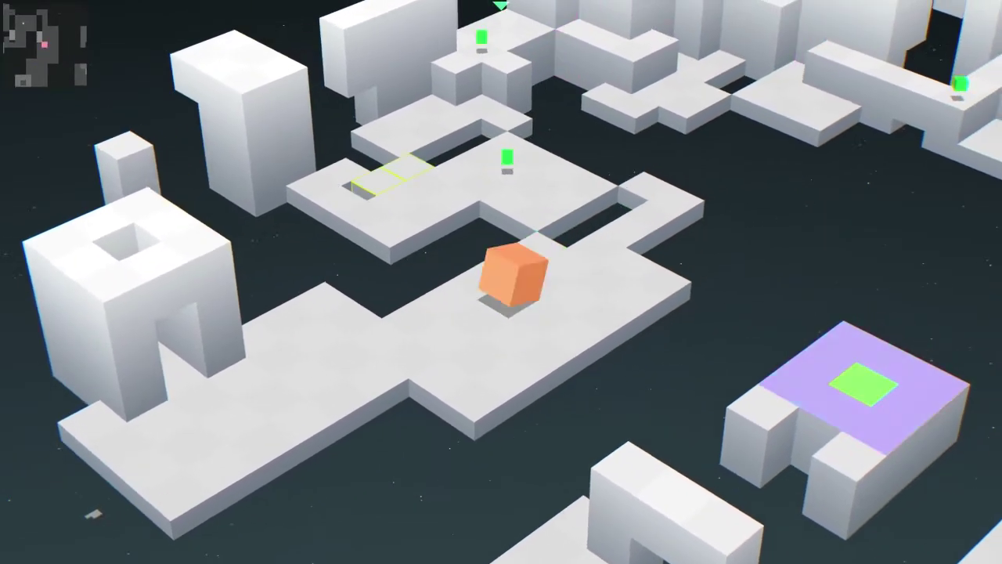
key("Up")
key("Up")
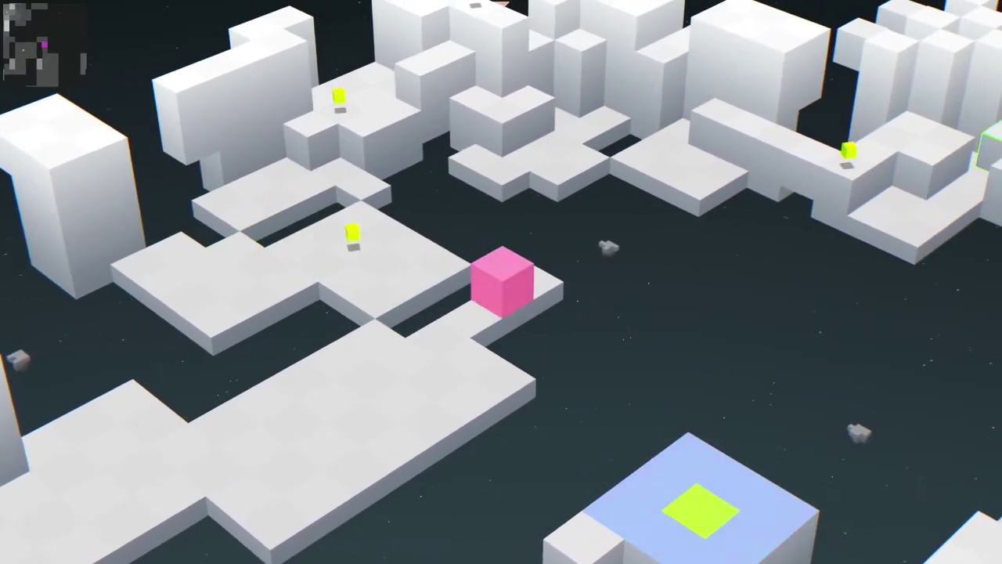
key("Left")
key("Left")
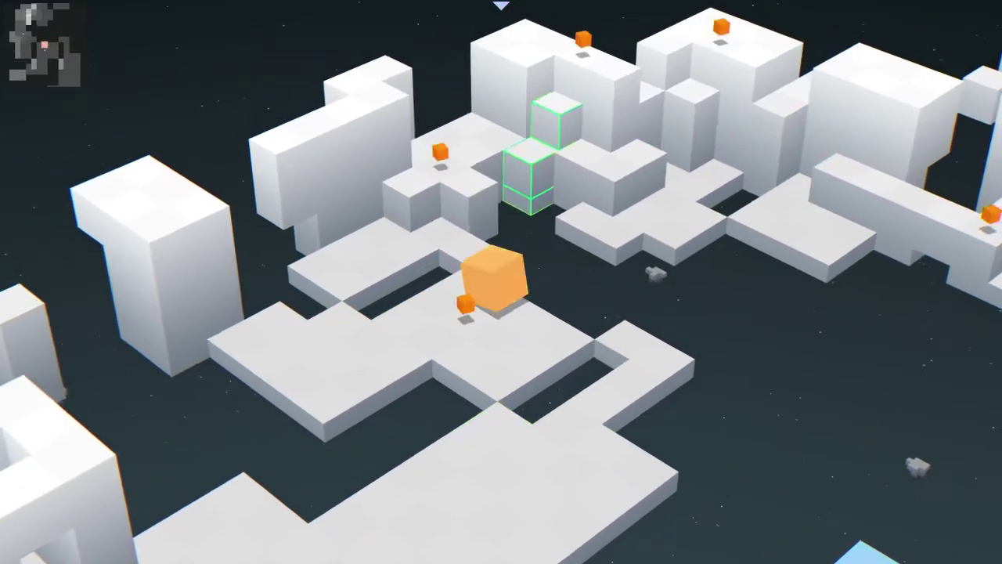
key("Left")
key("Left")
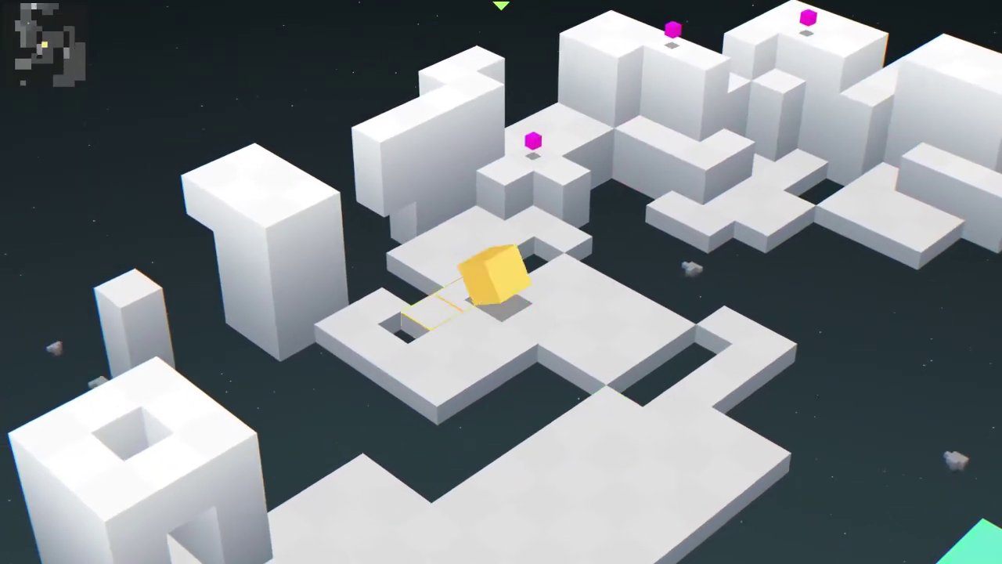
key("Left")
key("Left")
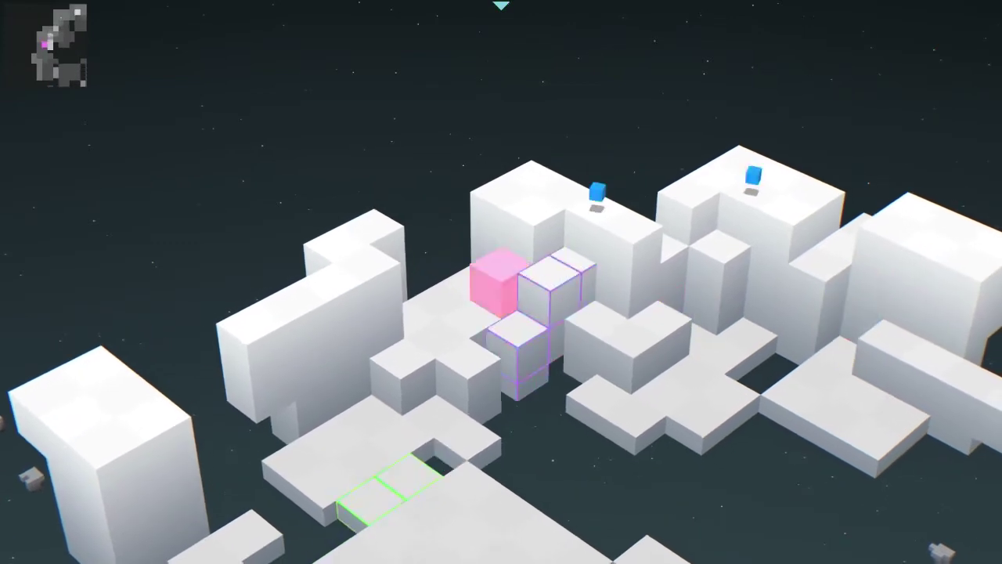
- Climb onto the tall block for the bit, then roll down off the column along the walkway
key("Up")
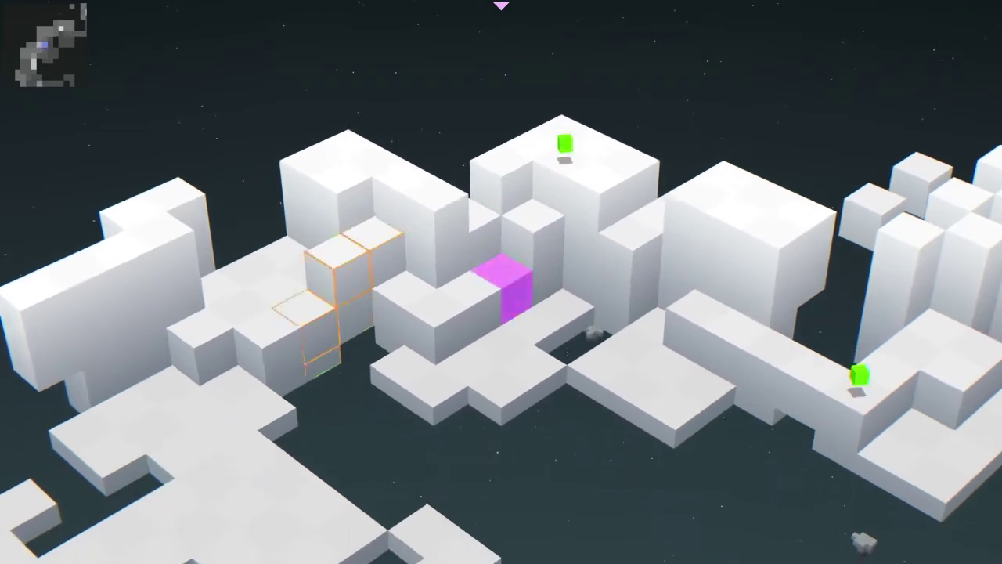
key("Up")
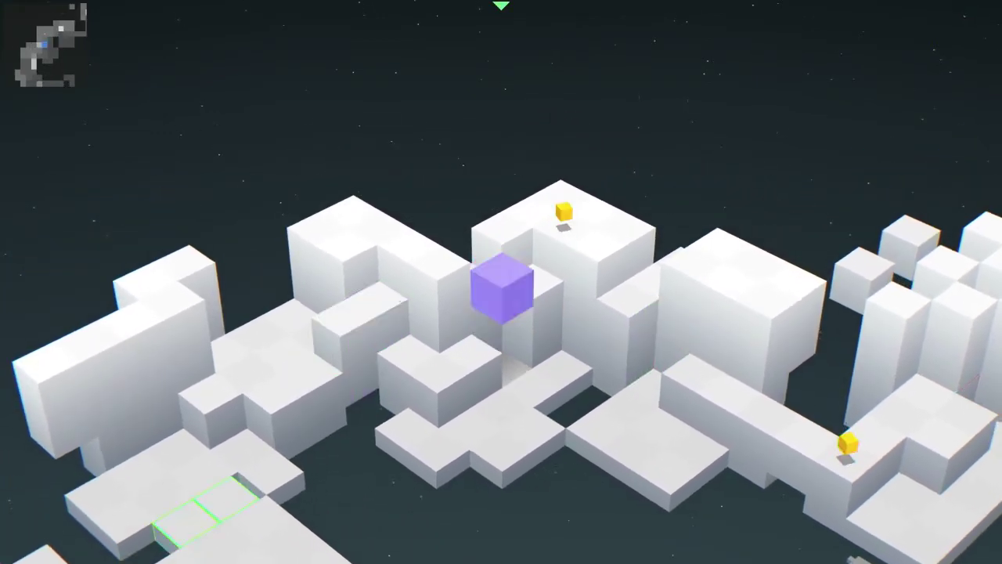
key("Up")
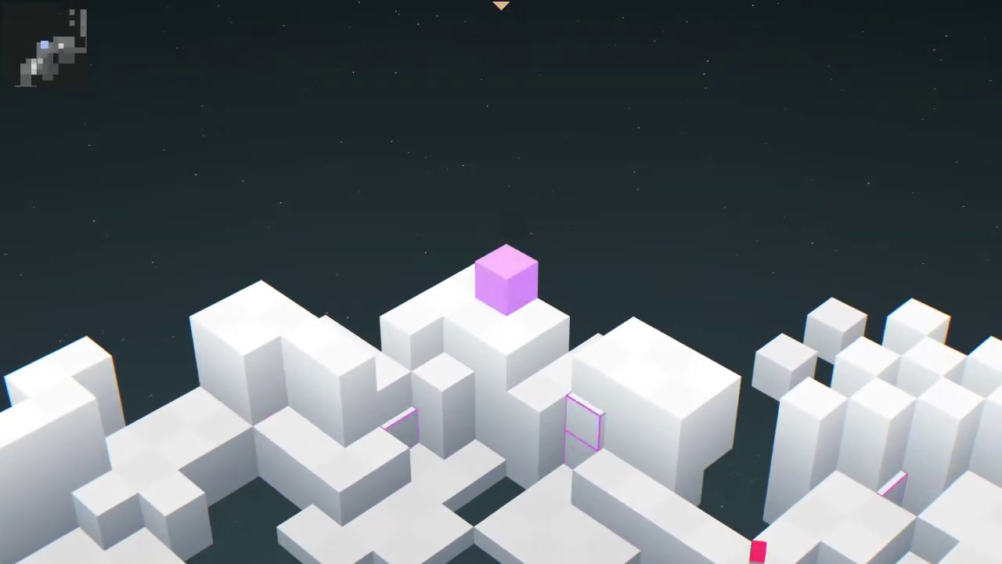
key("Right")
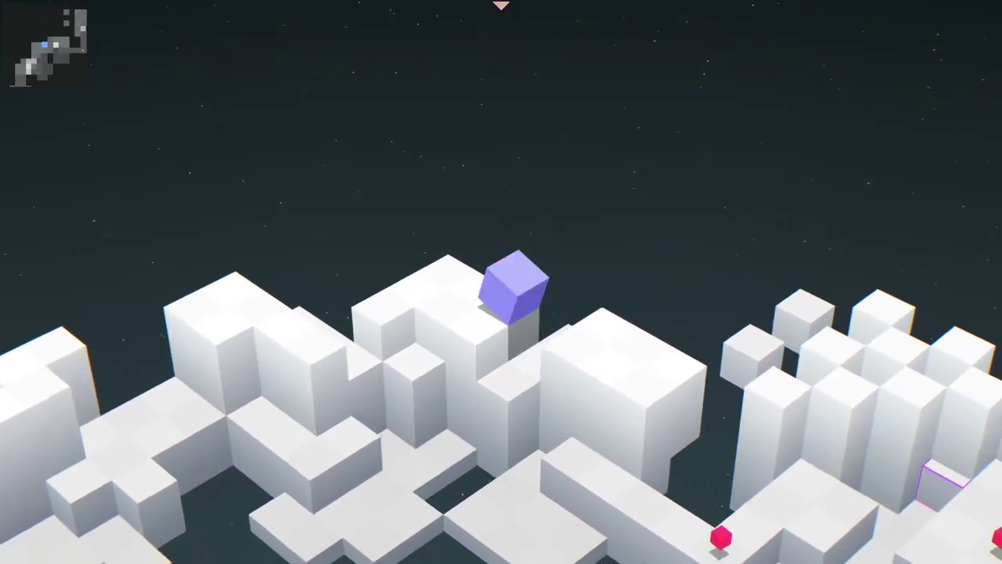
key("Right")
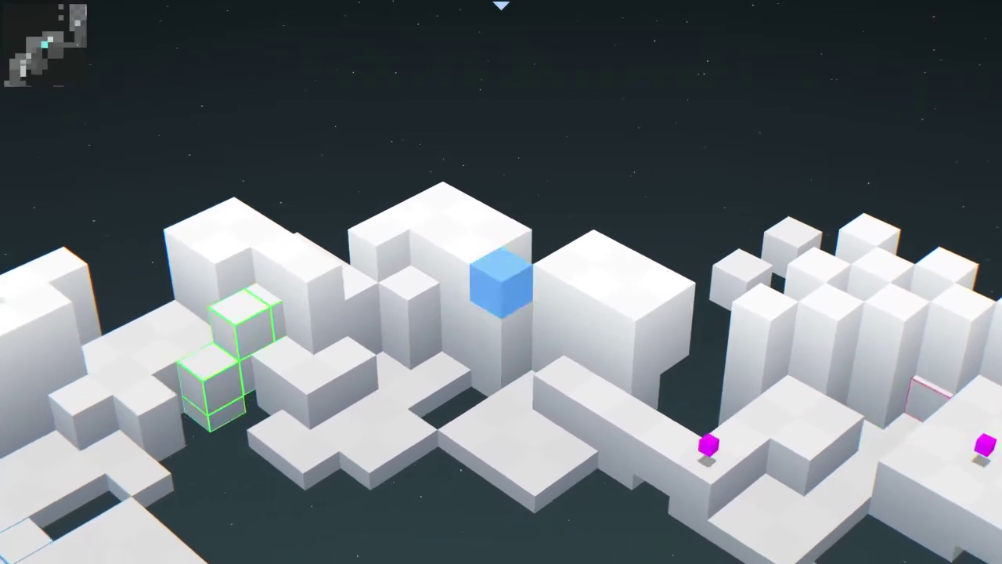
key("Right")
key("Right")
key("Right")
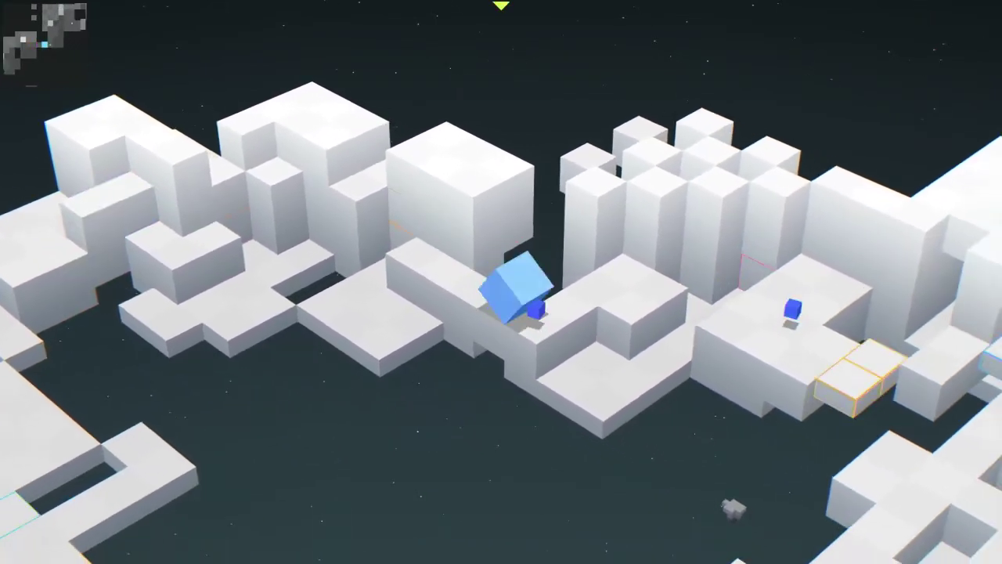
key("Right")
key("Right")
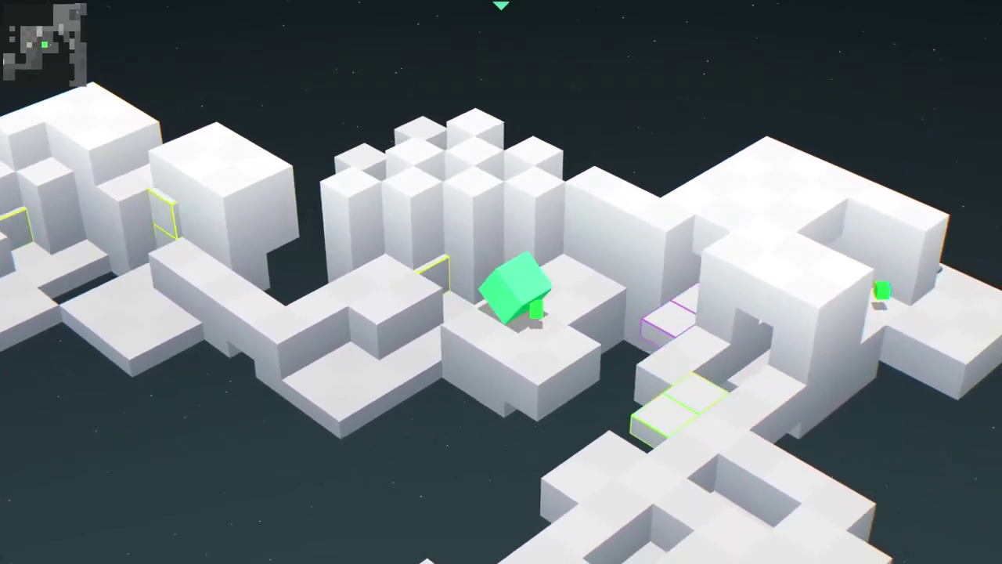
- Cross the central platform, tip over its edge past the arch, and land on the lower platform
key("Down")
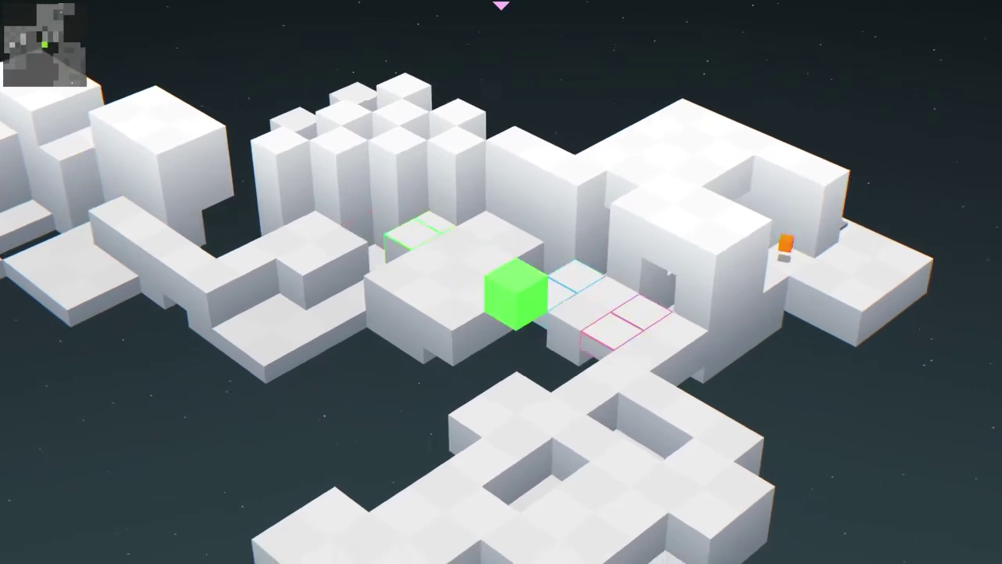
key("Up")
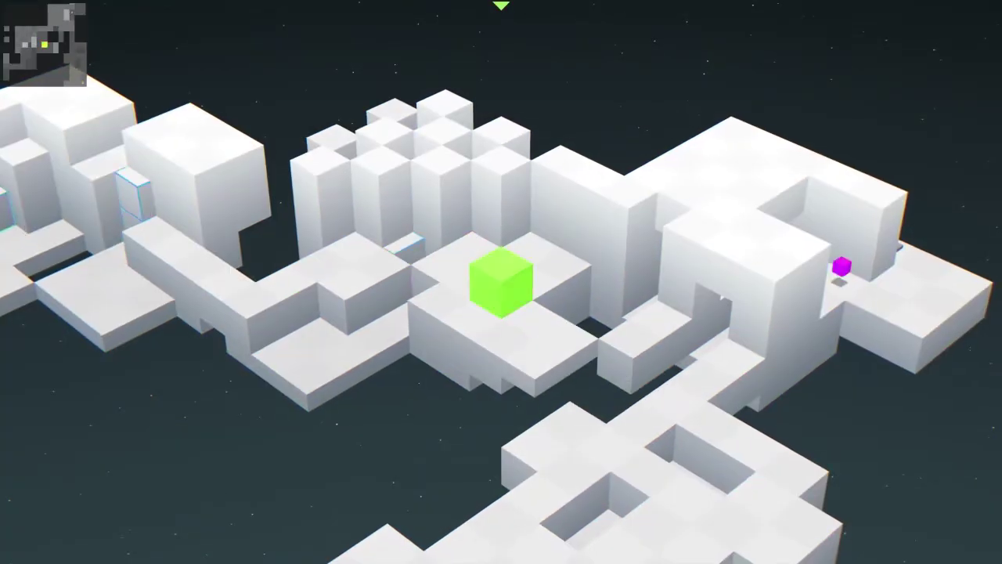
key("Right")
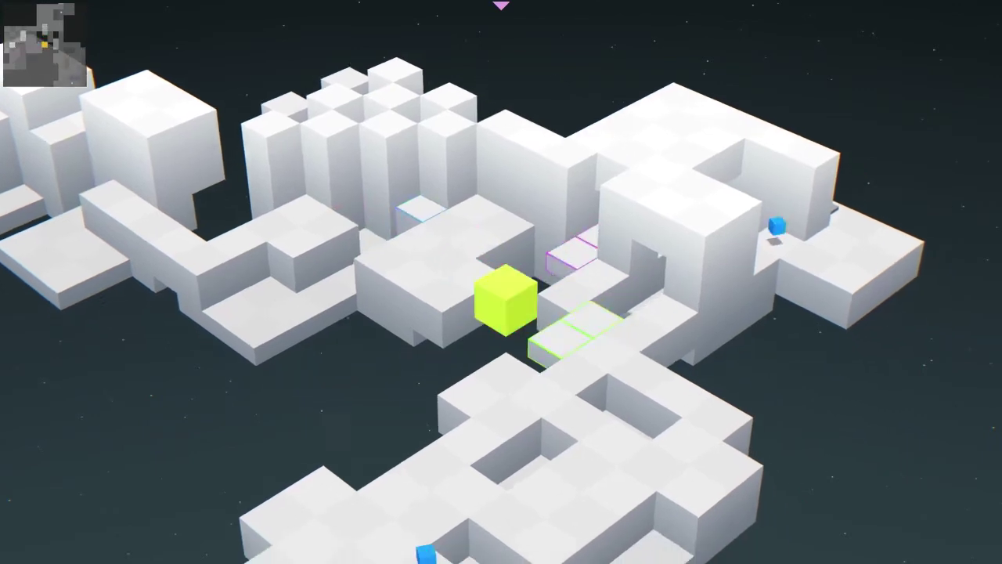
key("Down")
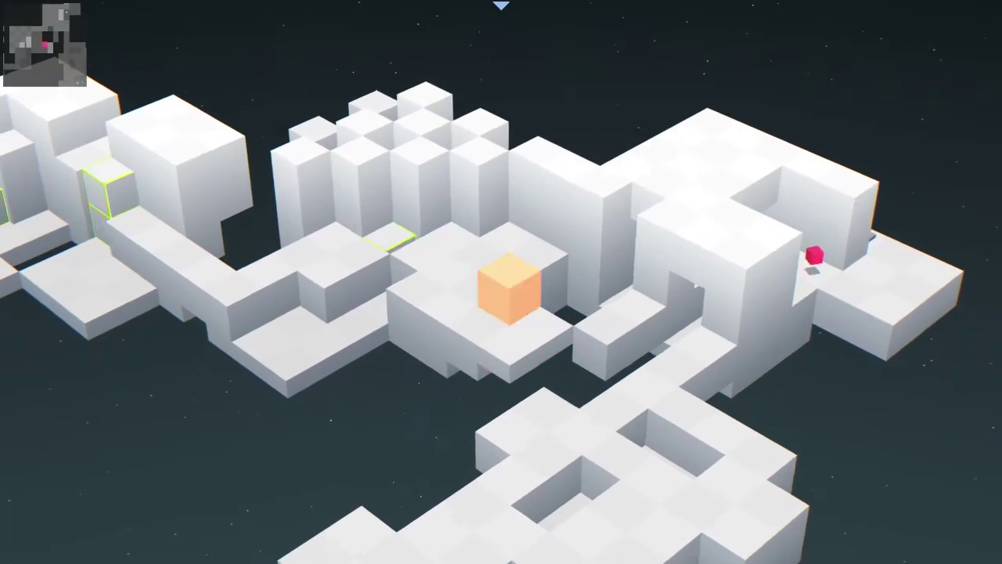
key("Right")
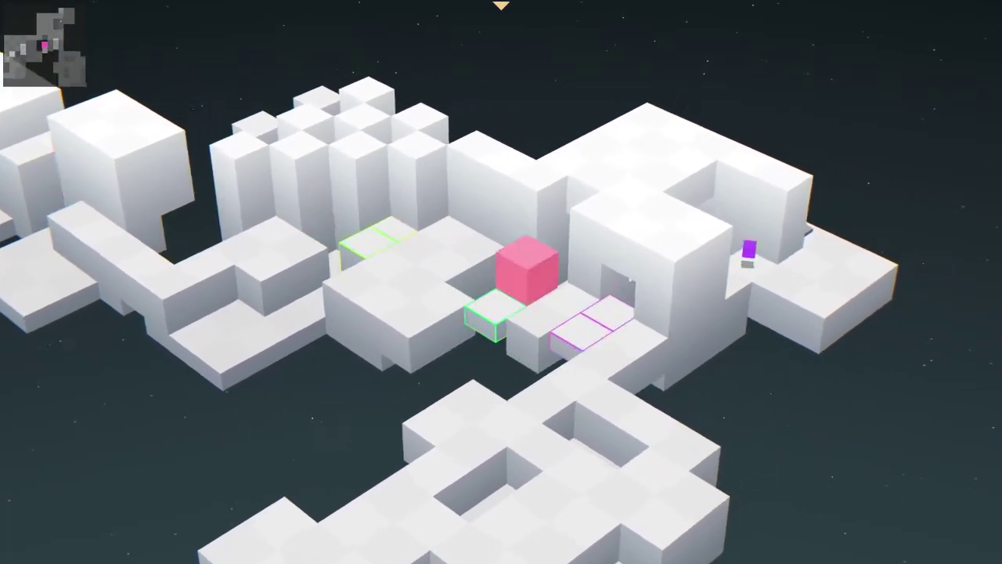
key("Down")
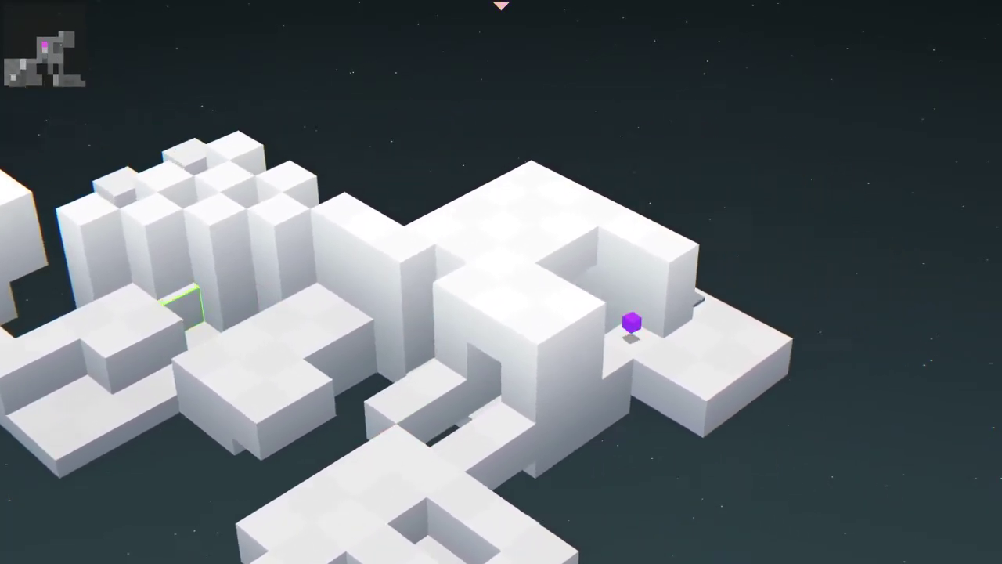
key("Right")
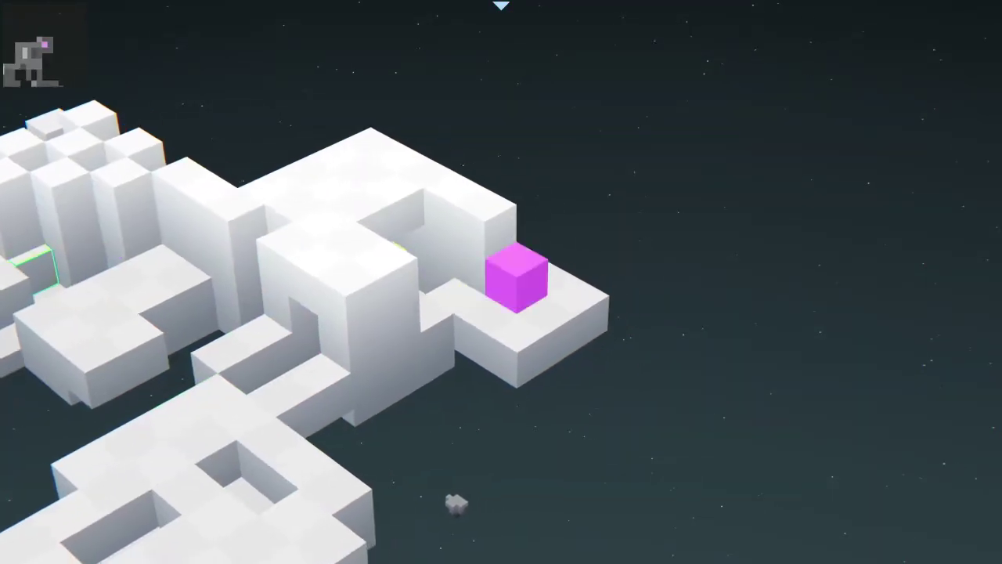
key("Up")
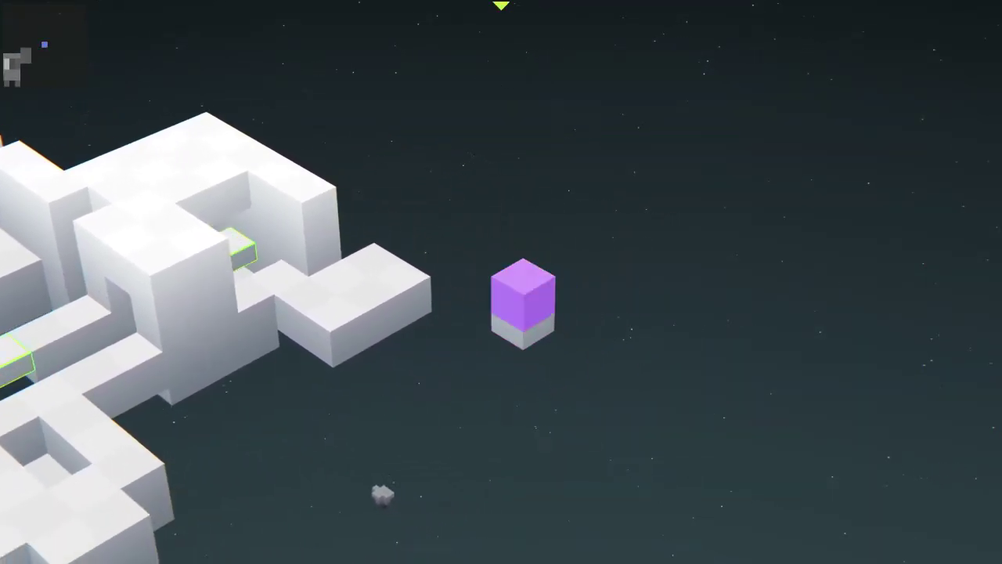
key("Down")
- Cross the lower platform, collect the prism, and roll left toward the checkpoint tile
key("Down")
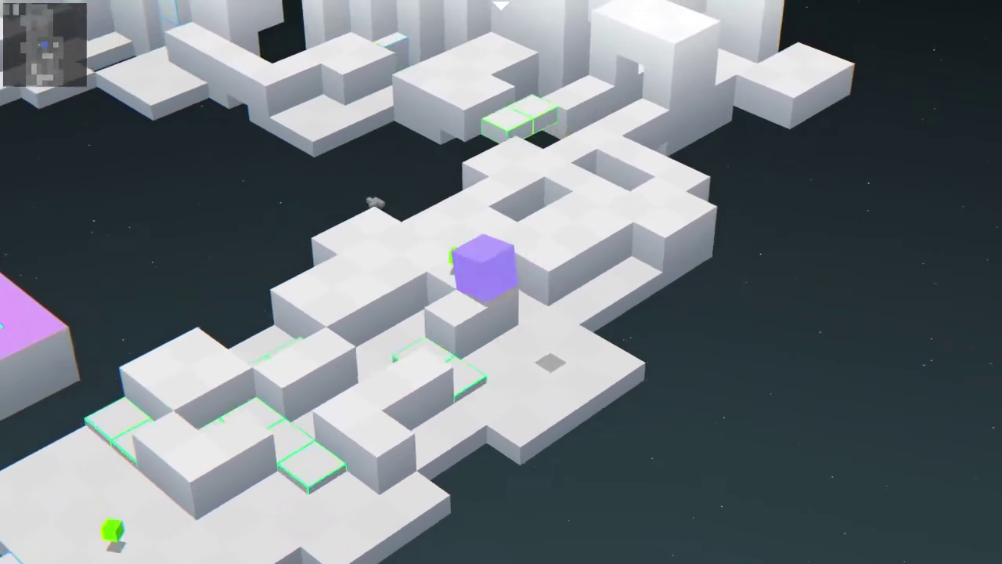
key("Down")
key("Down")
key("Down")
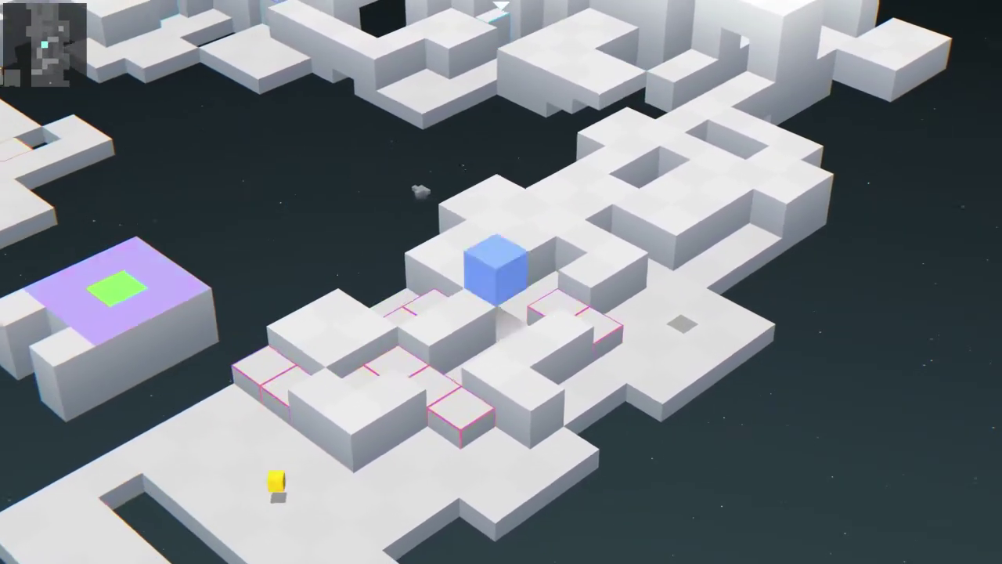
key("Down")
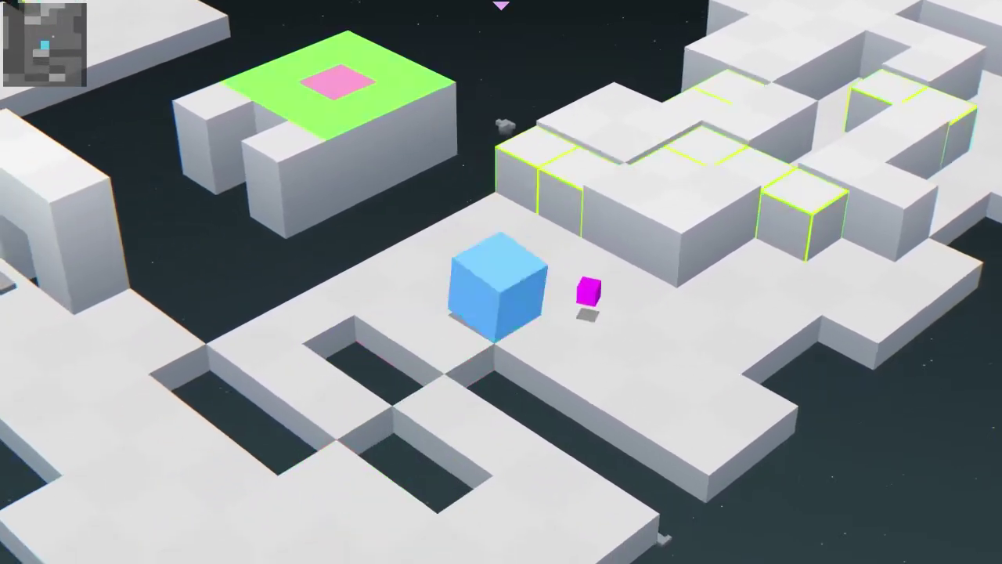
key("Right")
key("Up")
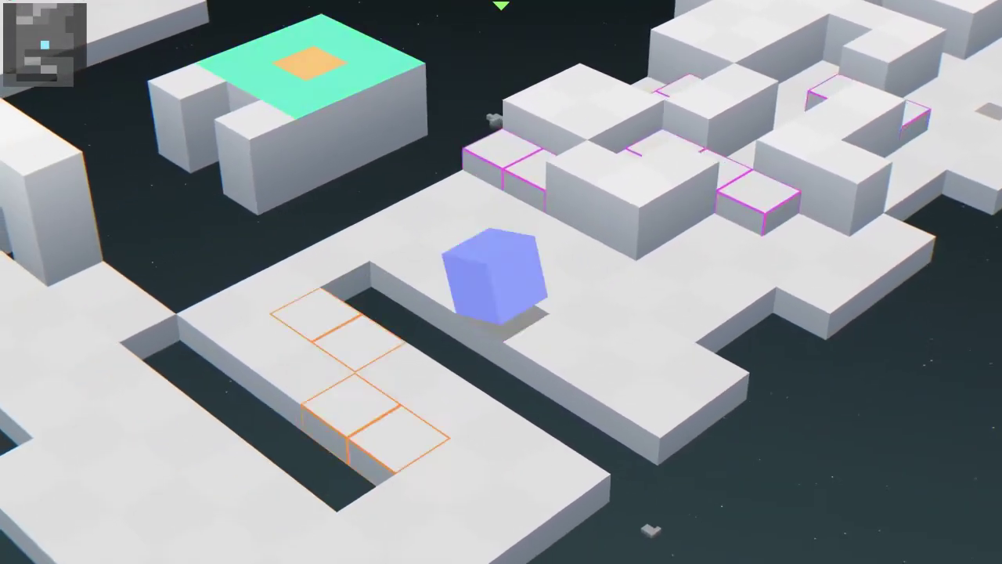
key("Left")
key("Down")
key("Left")
key("Down")
key("Right")
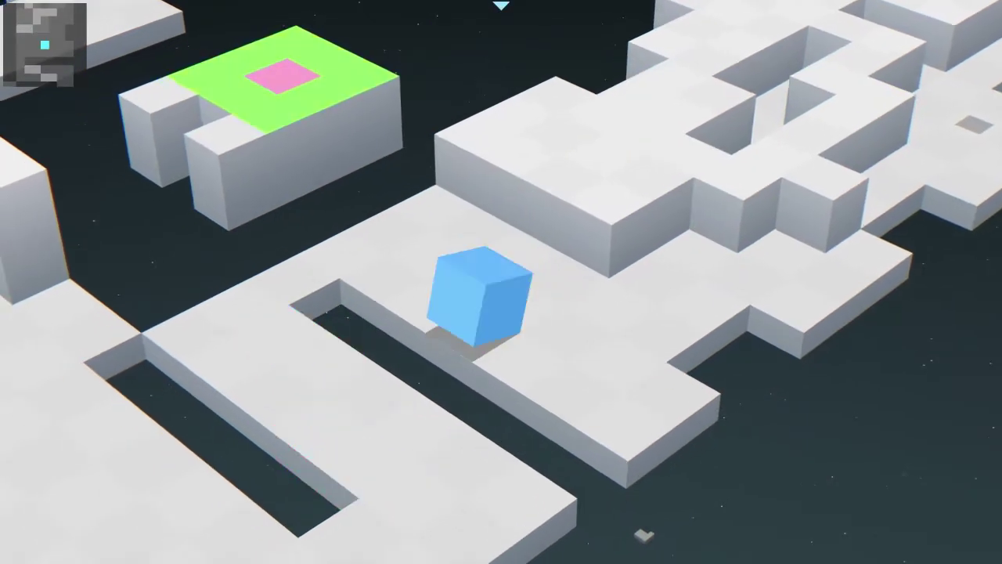
- Raise the bridges with the switch, then roll through the arch to the goal and start level 10
key("Down")
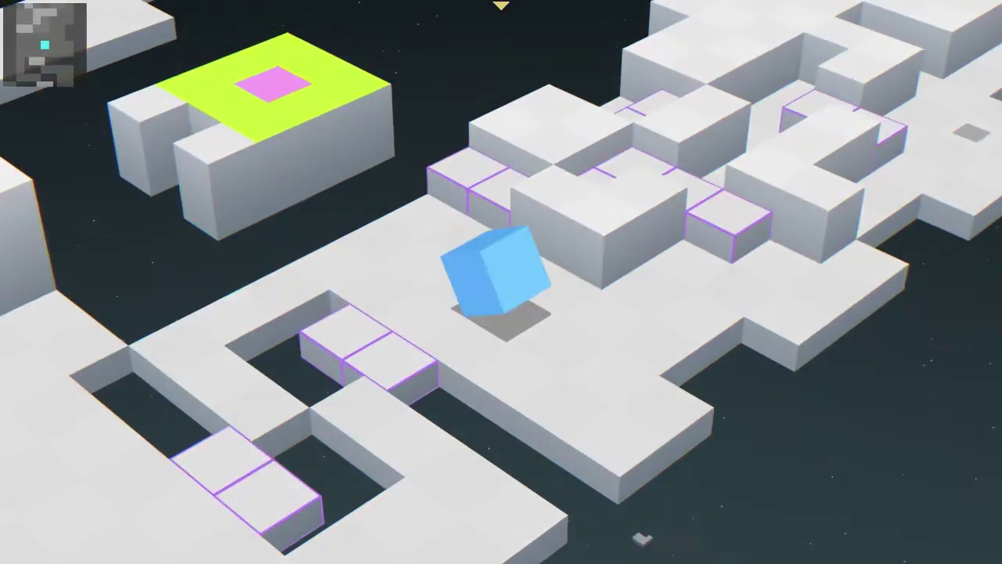
key("Up")
key("Up")
key("Up")
key("Up")
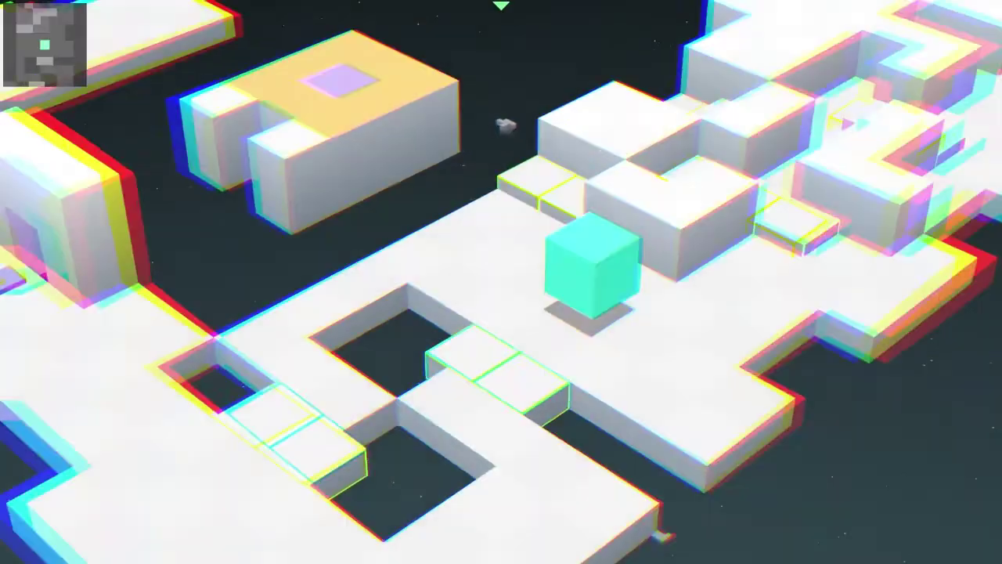
key("Up")
key("Up")
key("Up")
key("Up")
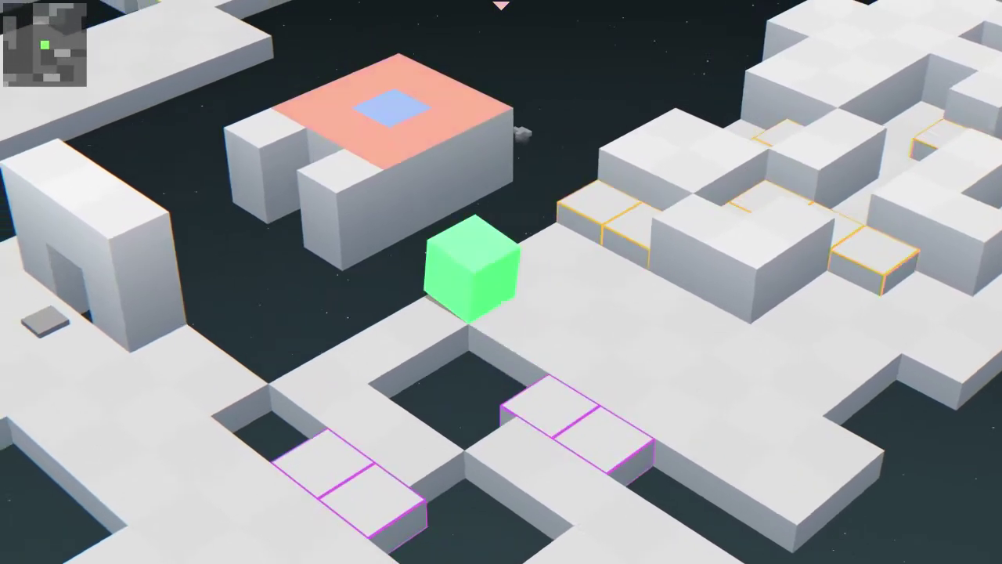
key("Up")
key("Up")
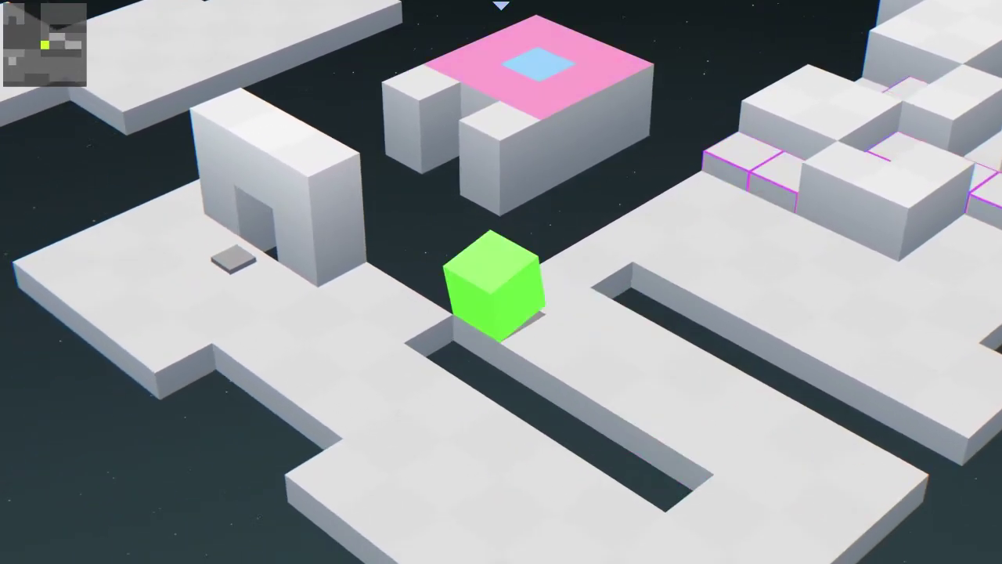
key("Up")
key("Up")
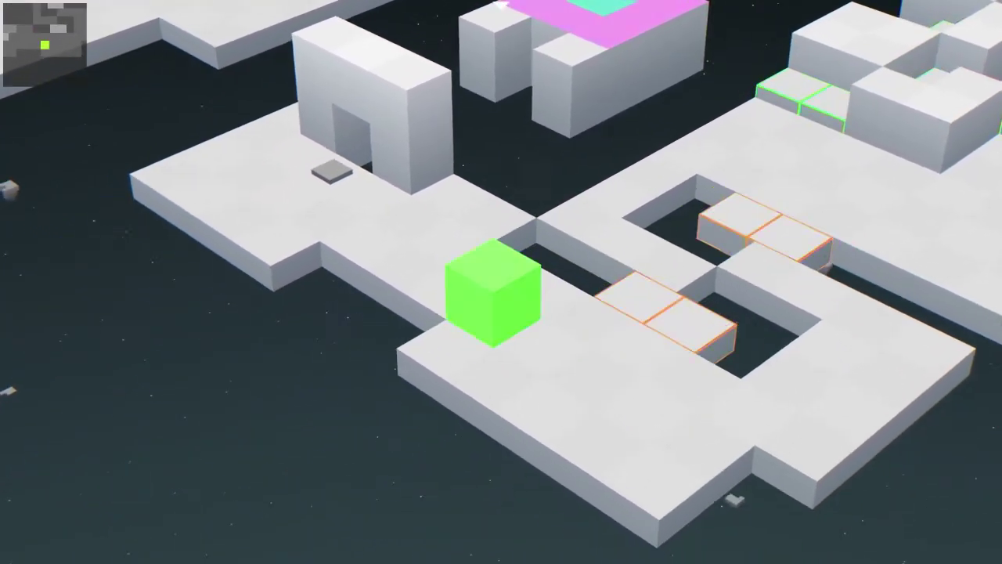
key("Up")
key("Up")
key("Up")
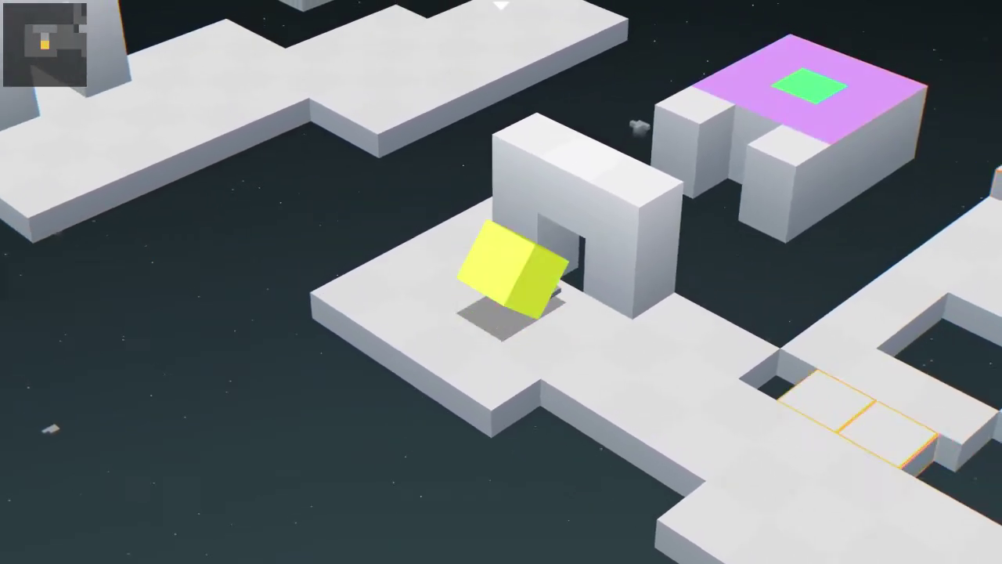
key("Right")
key("Right")
key("Right")
key("Right")
key("Right")
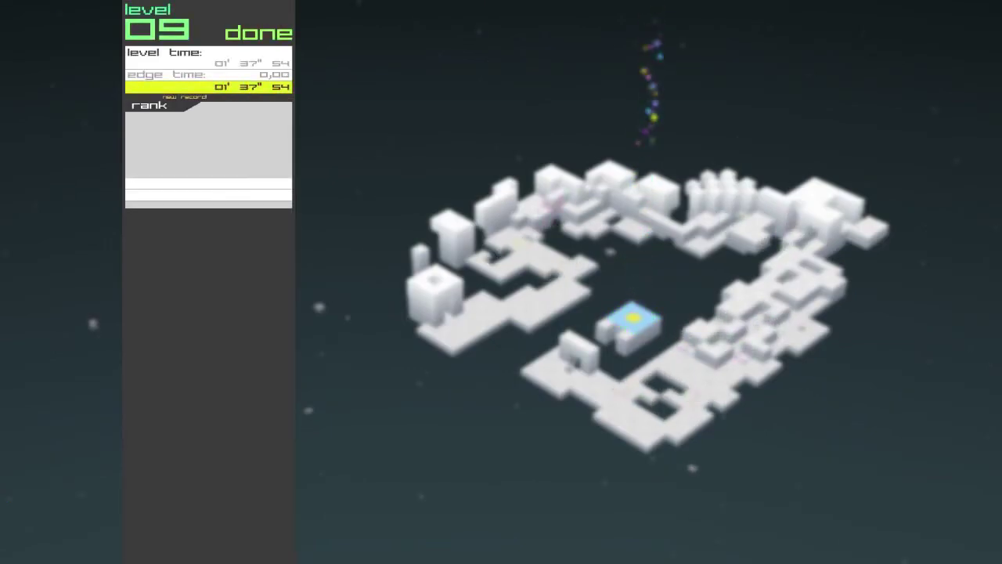
key("Return")
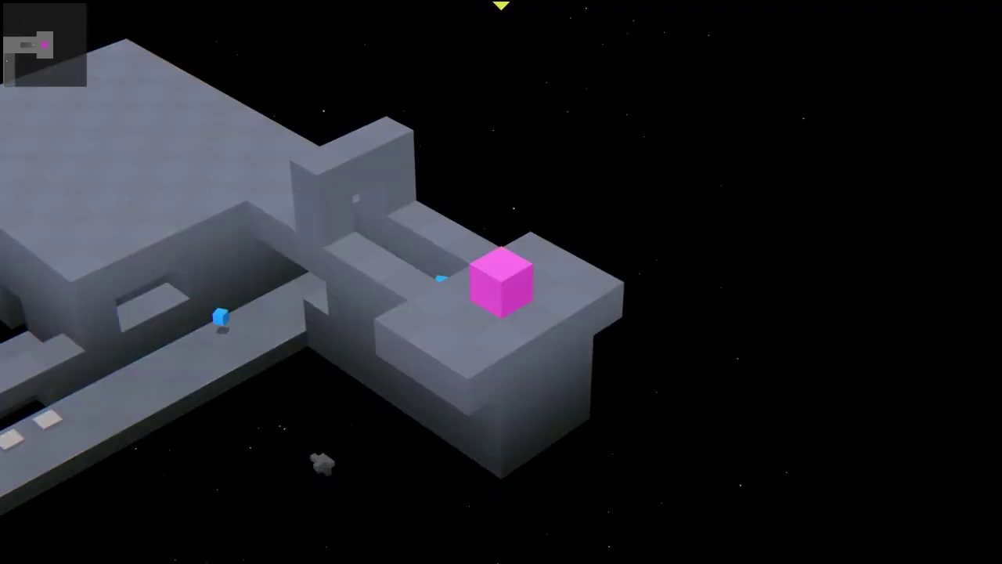
- Roll the cube off the start area, over the two pale tiles and up-left
key("Left")
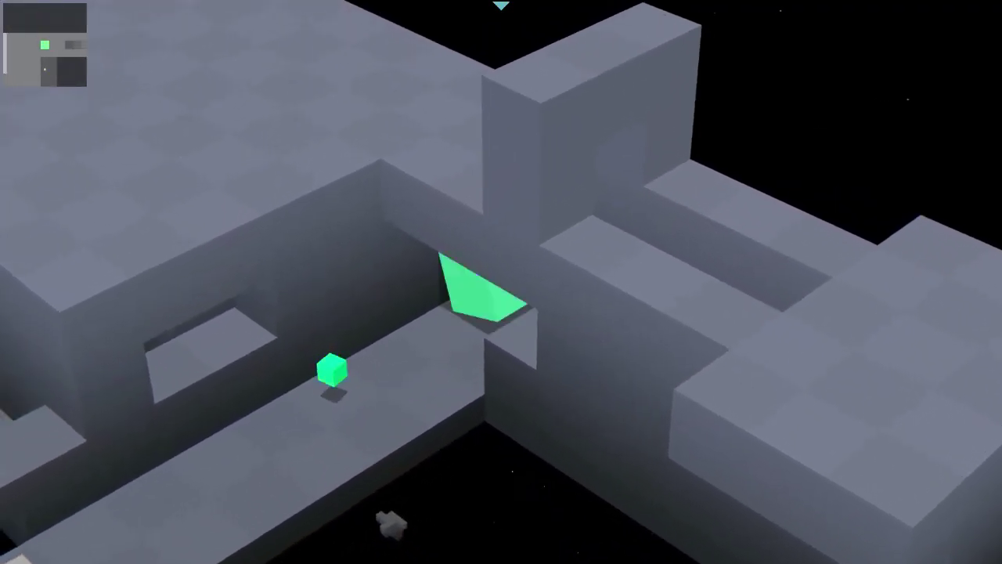
key("Left")
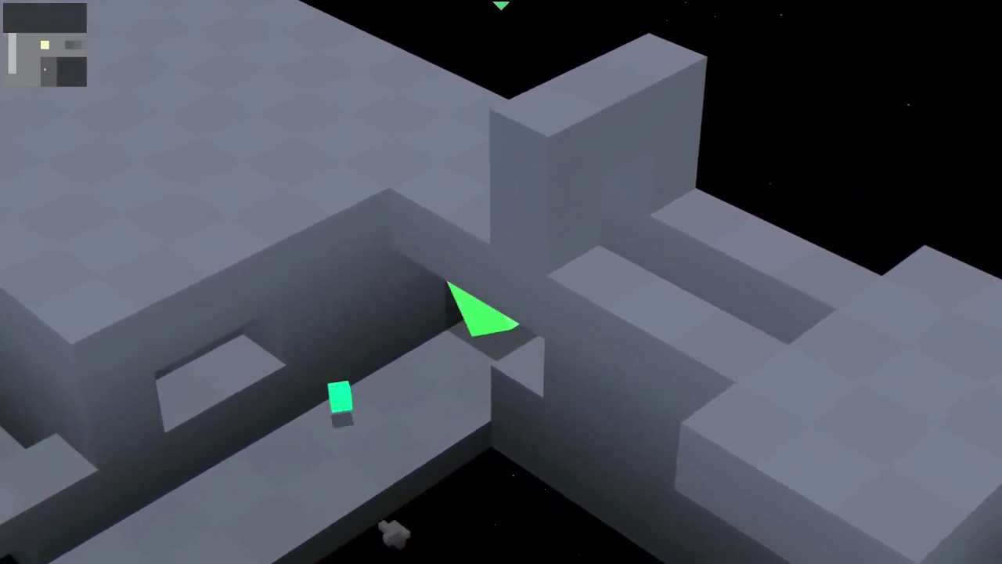
key("Down")
key("Down")
key("Down")
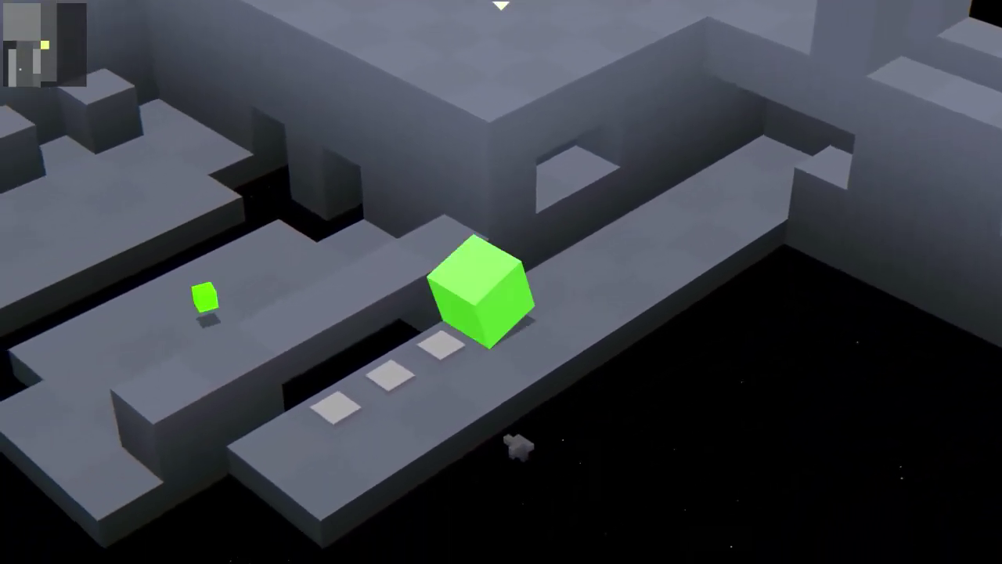
key("Down")
key("Down")
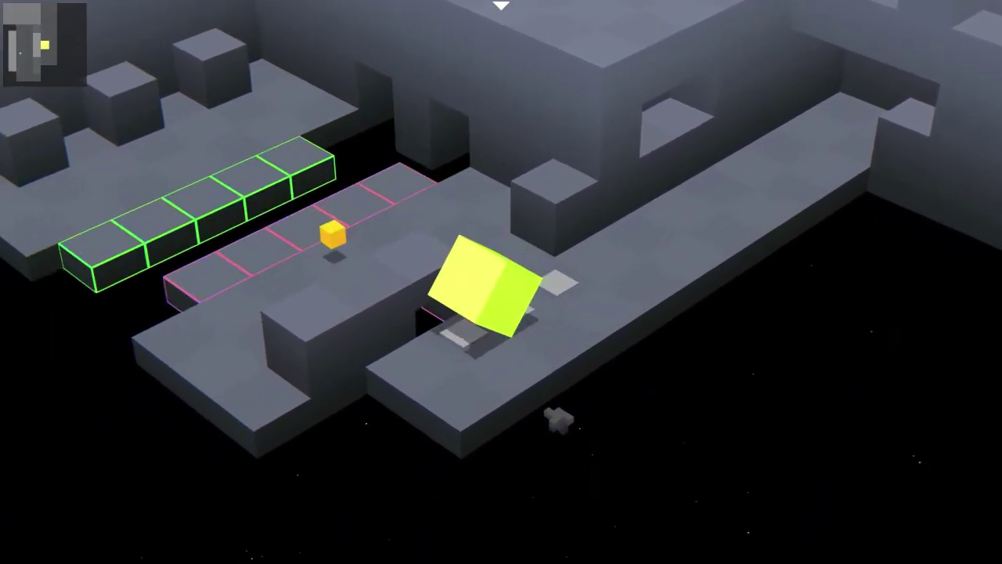
key("Down")
key("Left")
key("Left")
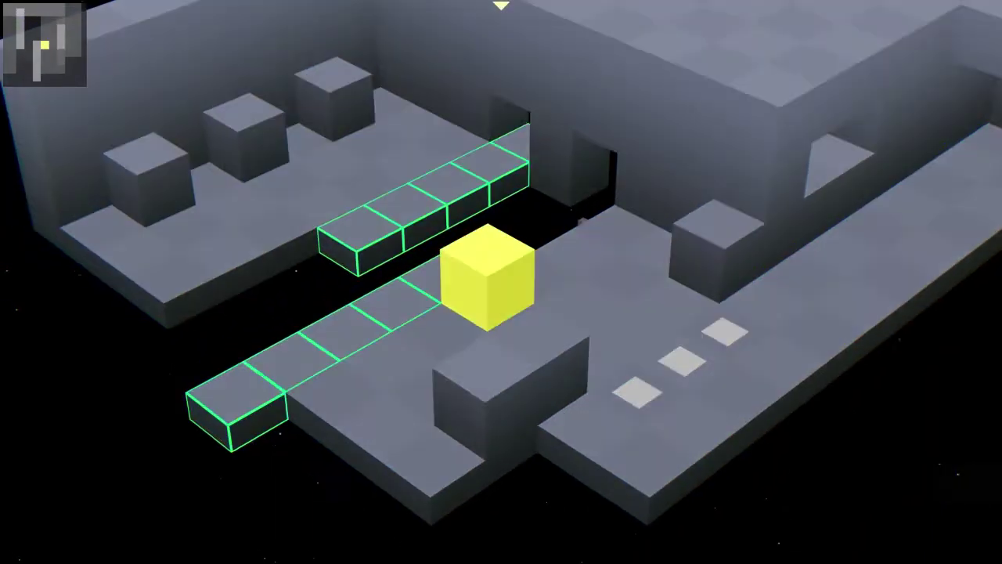
key("Left")
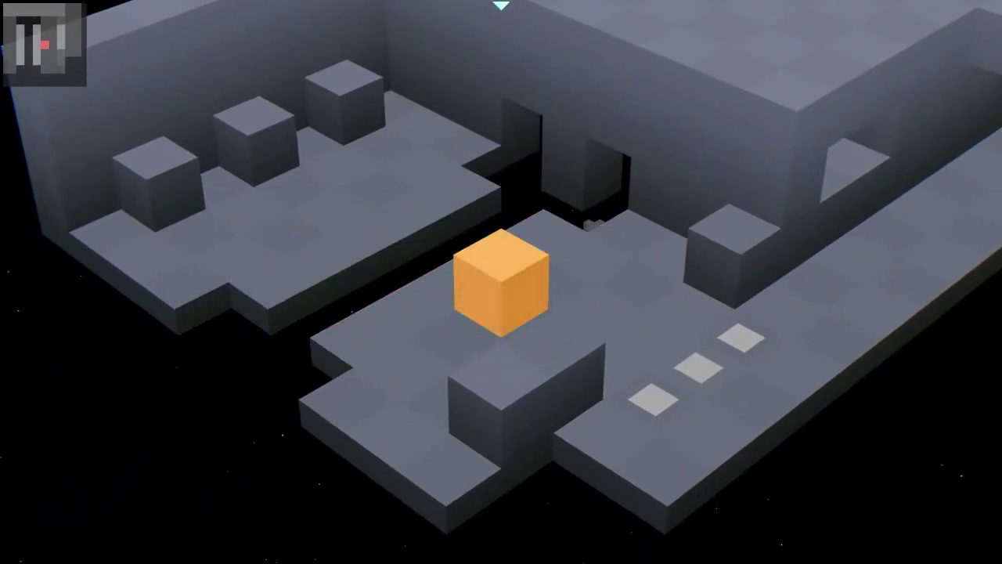
- Roll the cube along the path toward the small cube
key("Up")
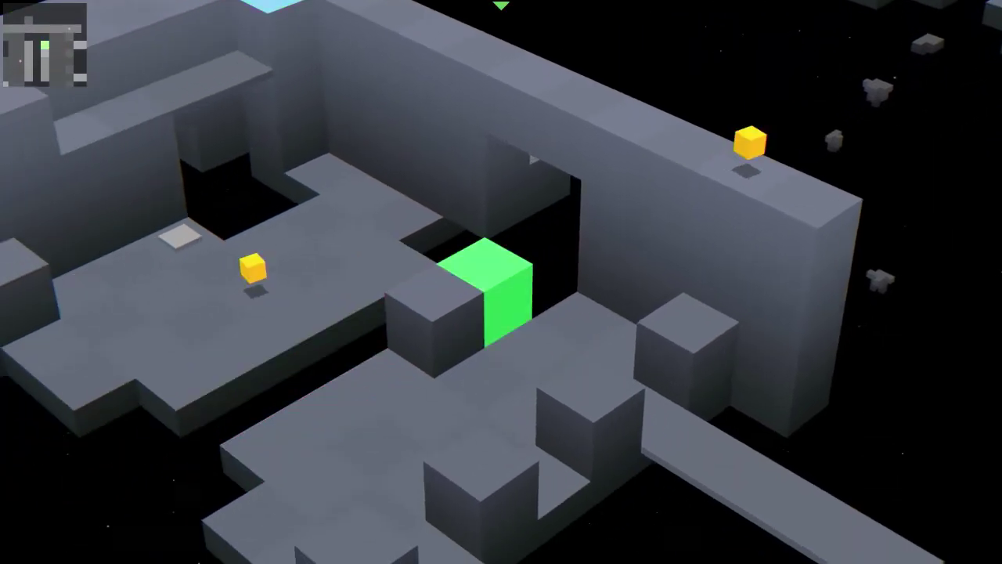
key("Right")
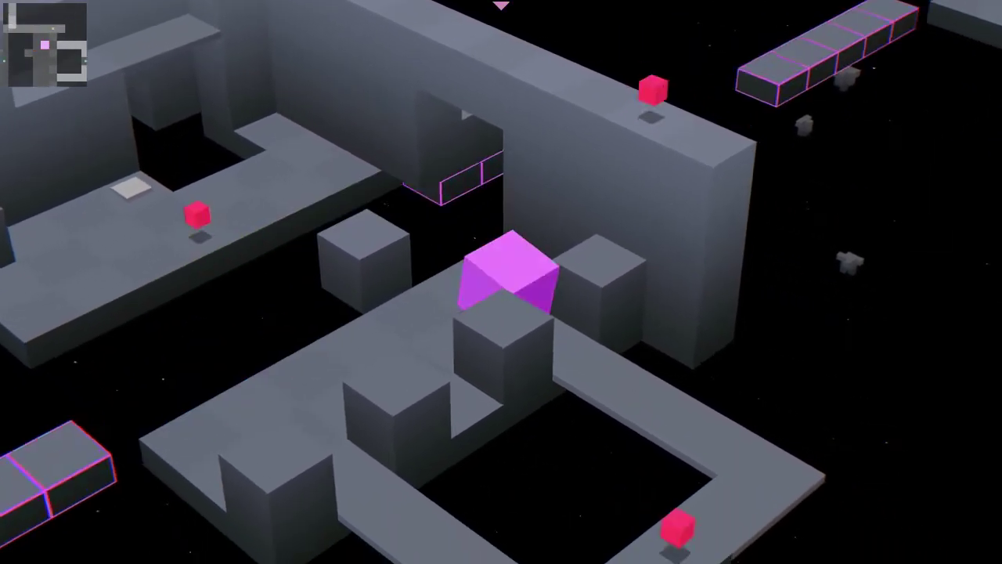
key("Right")
key("Right")
key("Right")
key("Right")
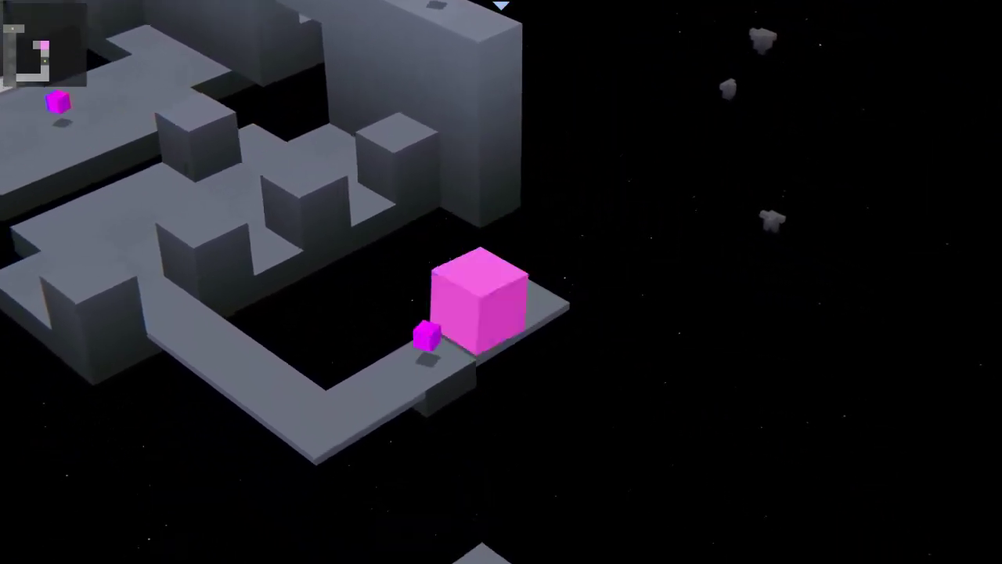
key("Right")
key("Right")
key("Right")
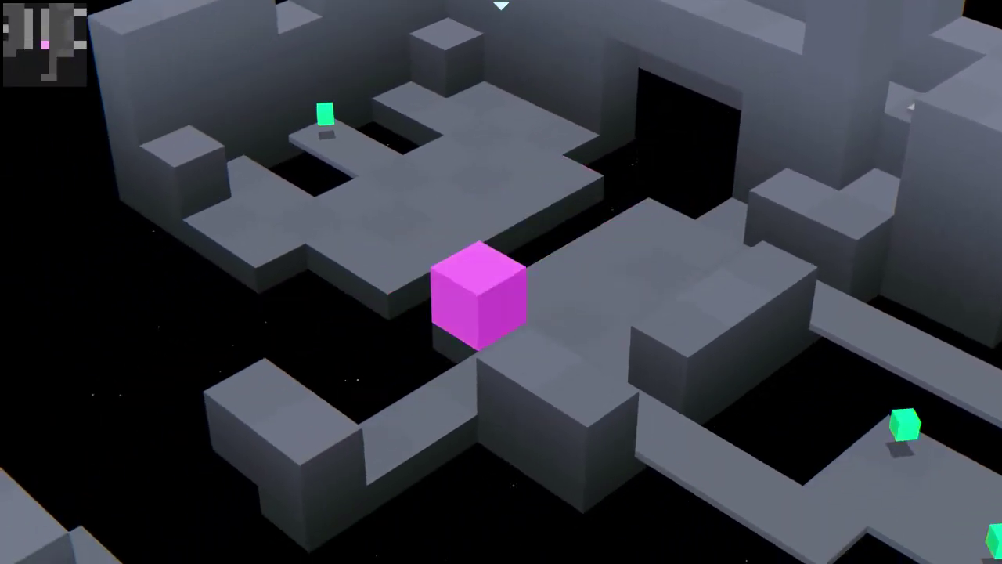
- Roll across the prism platform collecting every prism, then head back toward the bridge
key("Right")
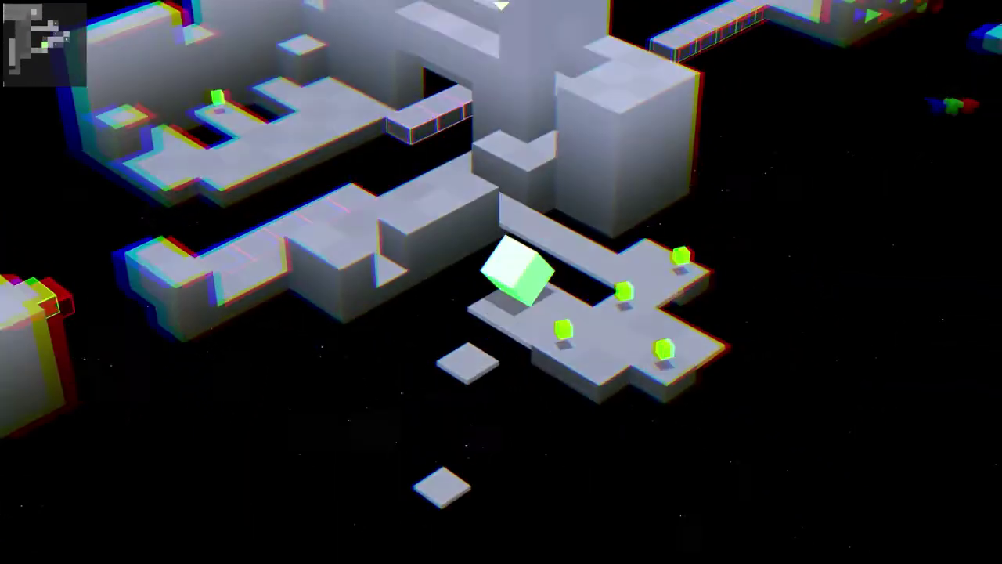
key("Right")
key("Down")
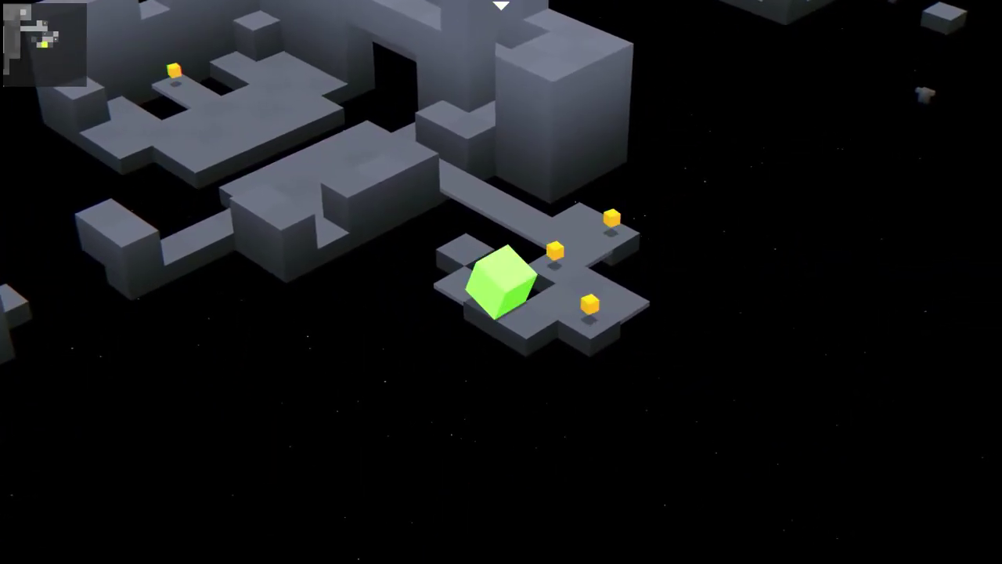
key("Right")
key("Right")
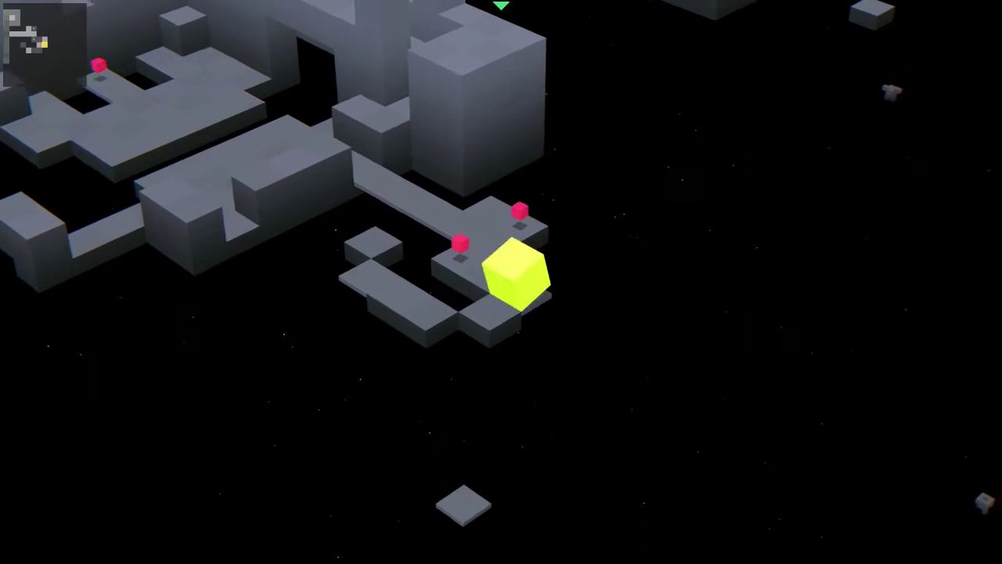
key("Left")
key("Up")
key("Up")
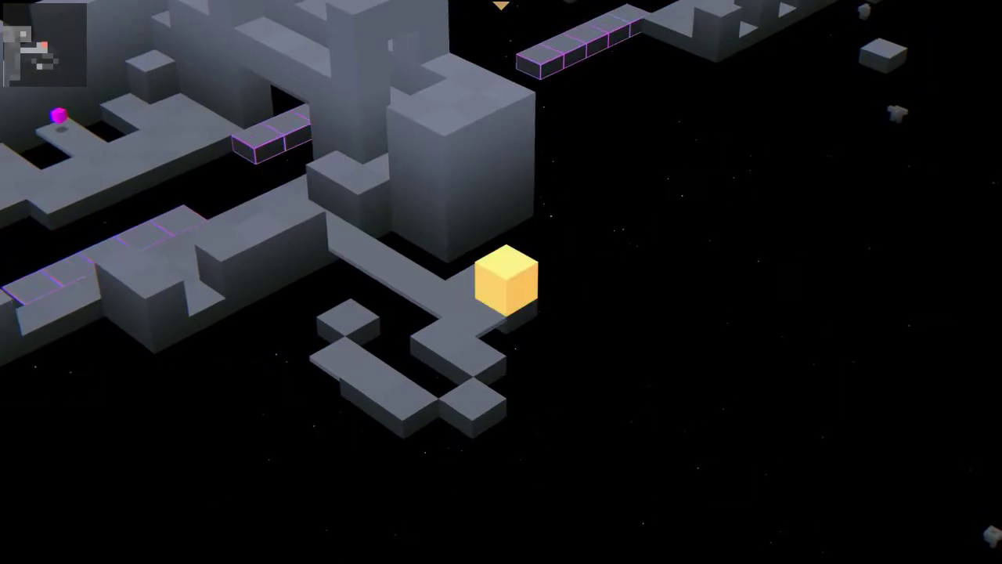
key("Down")
key("Left")
- Roll up the walkway to the archway, then drop down past the pillar
key("Left")
key("Left")
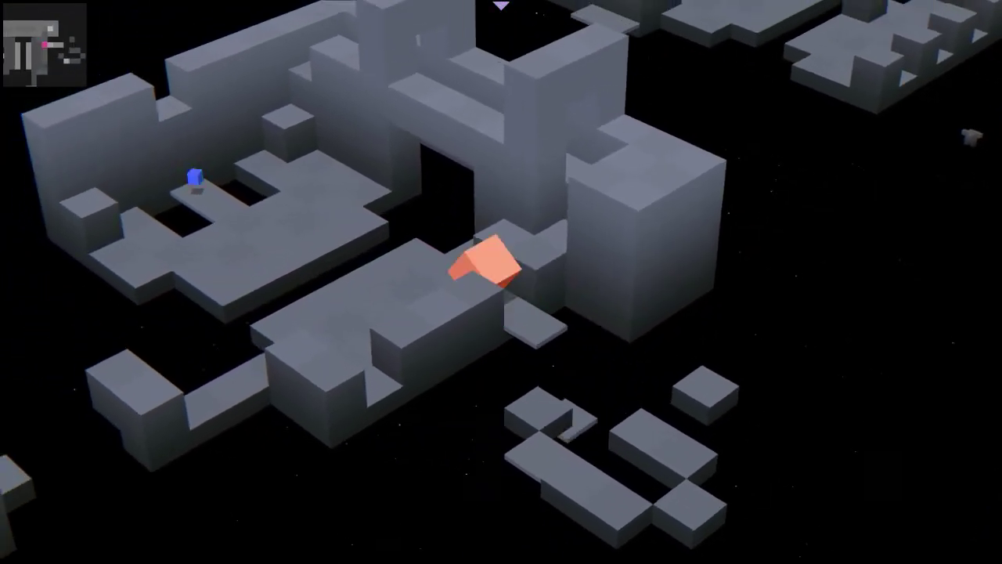
key("Left")
key("Left")
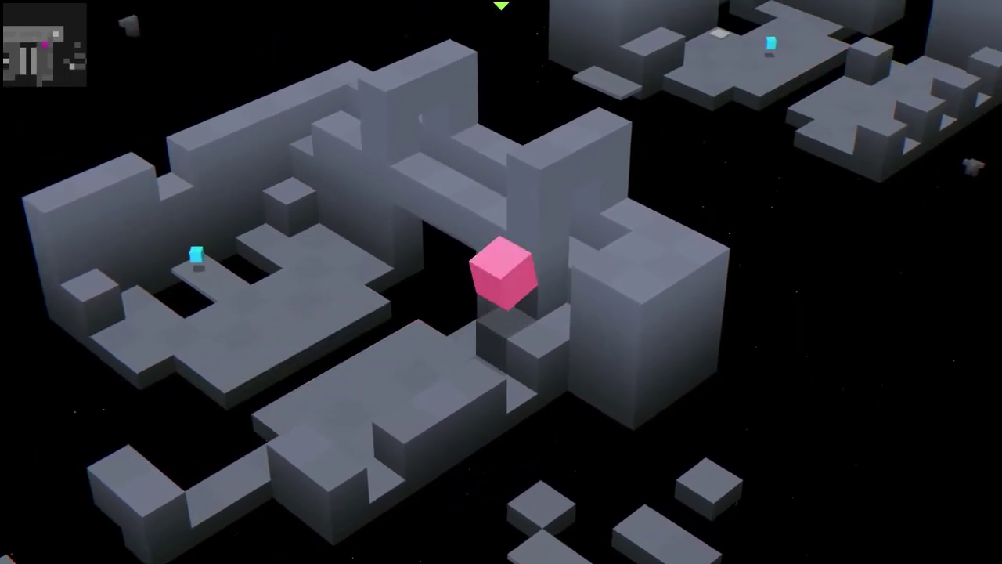
key("Left")
key("Left")
key("Left")
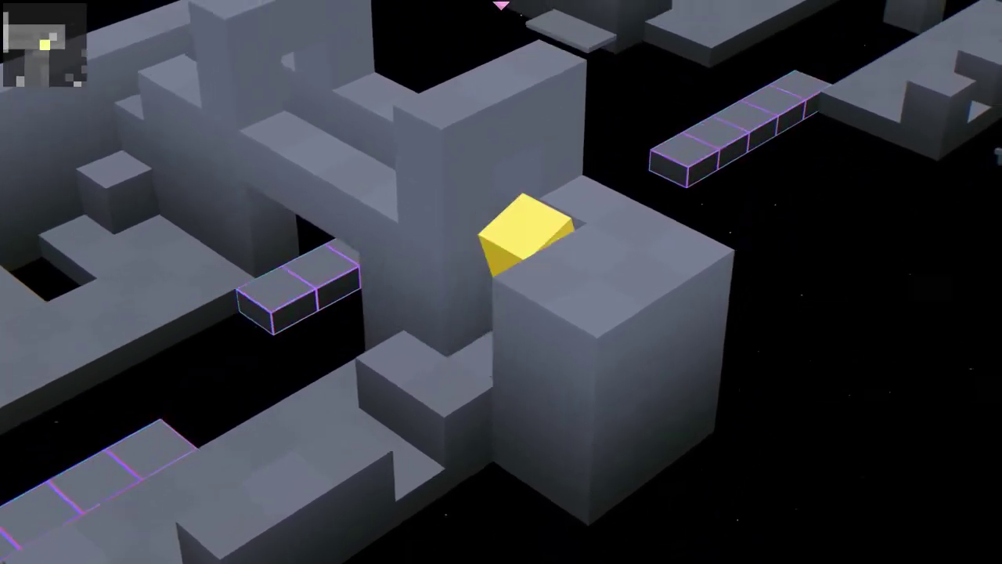
key("Left")
key("Down")
key("Down")
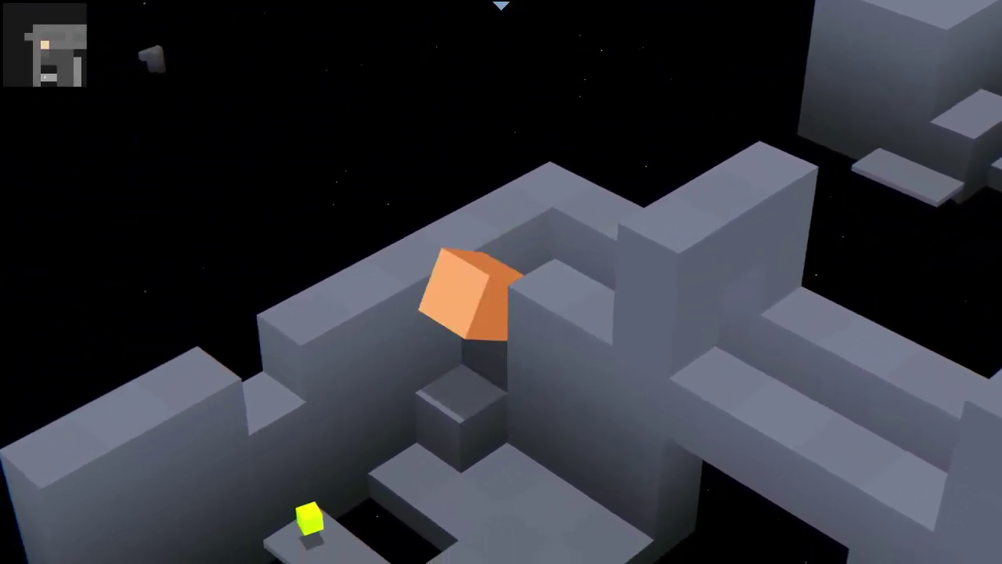
key("Down")
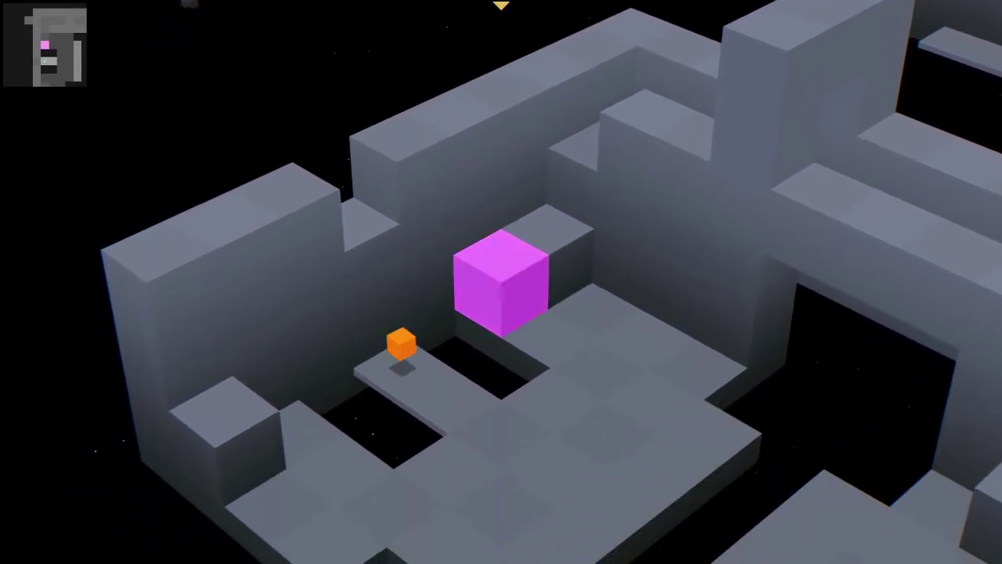
- Climb the step block onto the wall, descend the ledge, and roll onto the new bridge
key("Up")
key("Up")
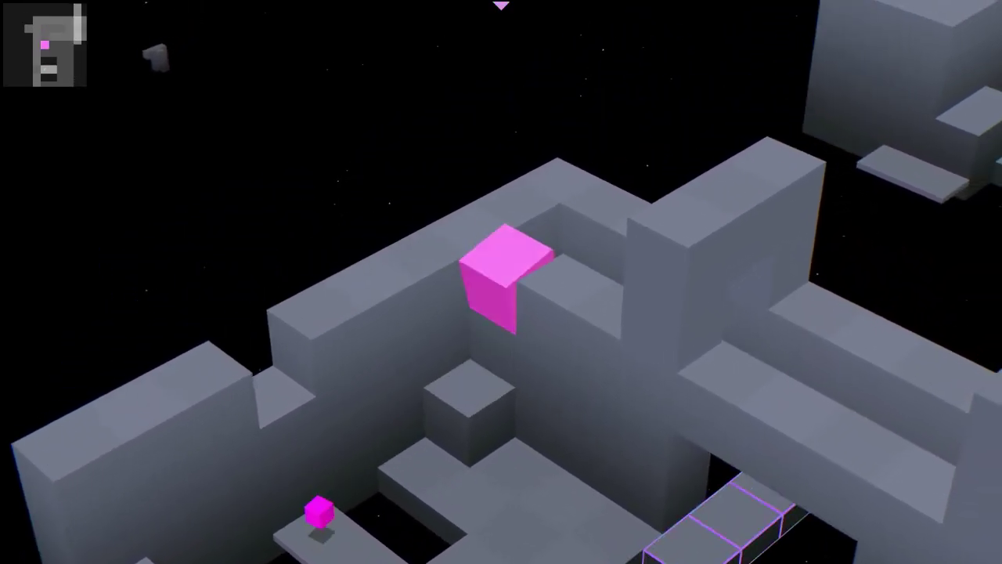
key("Up")
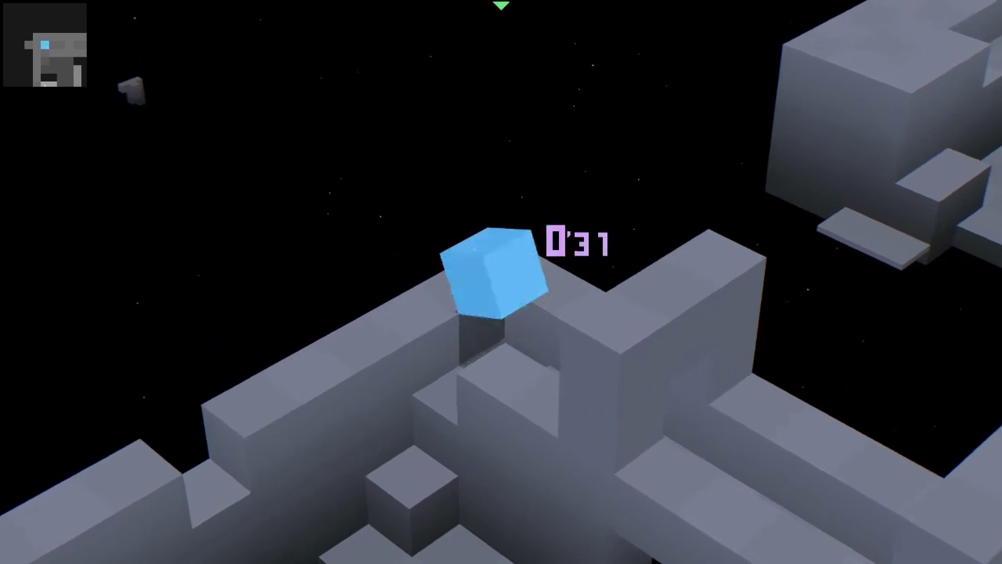
key("Down")
key("Down")
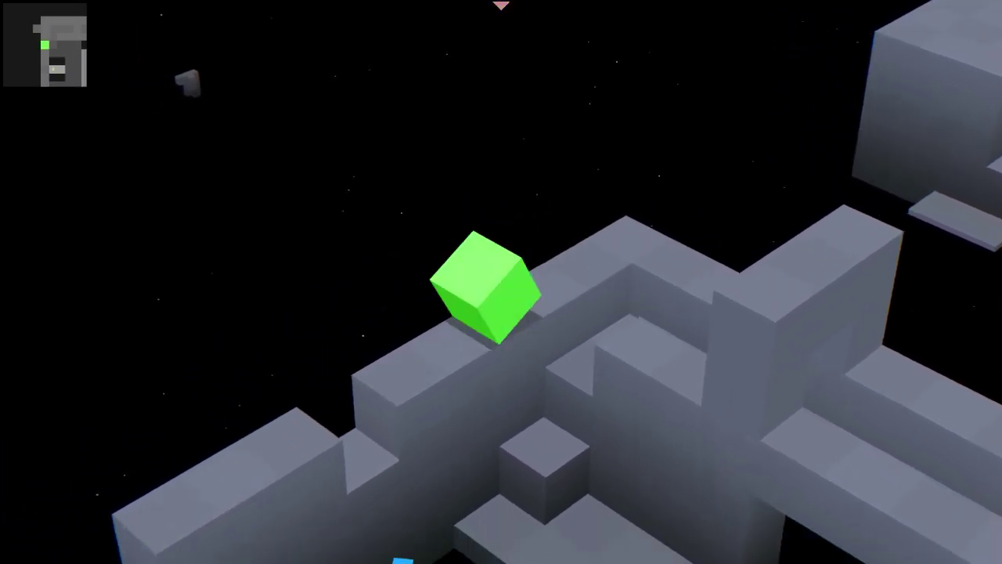
key("Down")
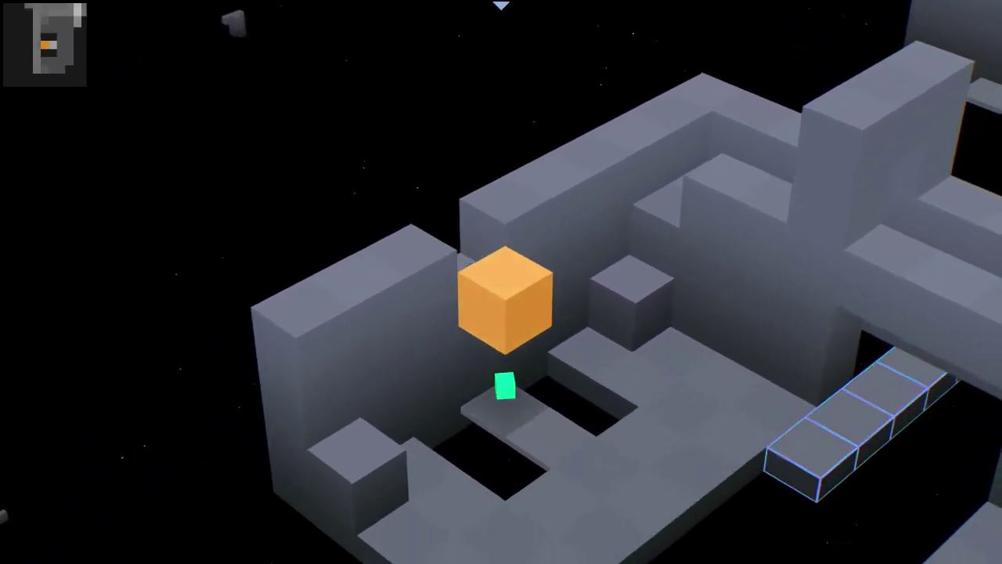
key("Right")
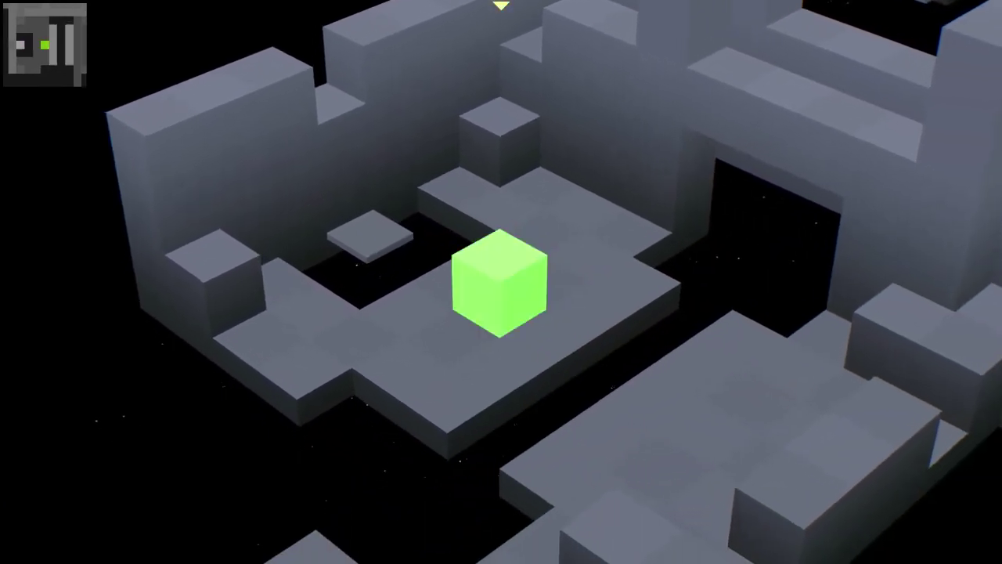
key("Right")
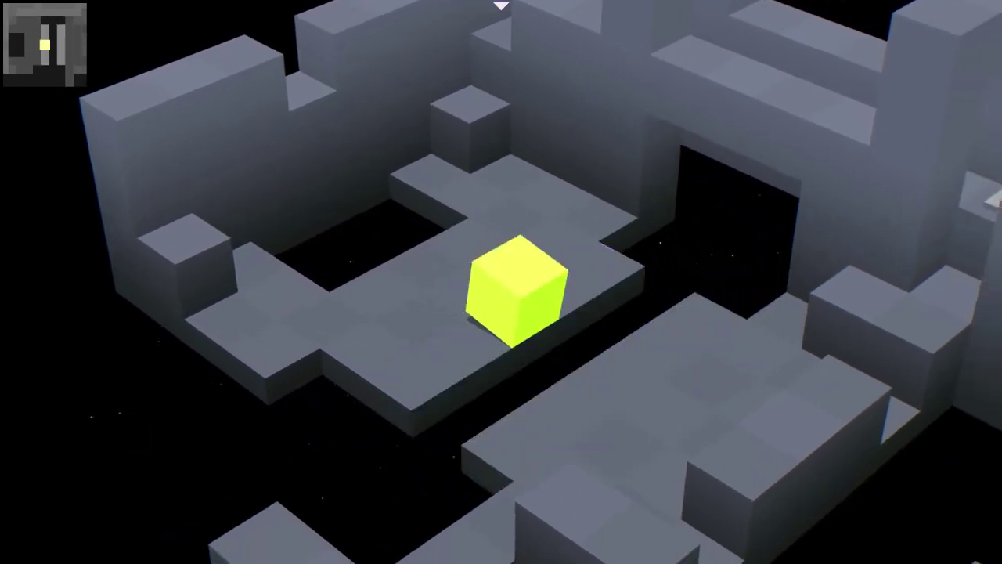
key("Up")
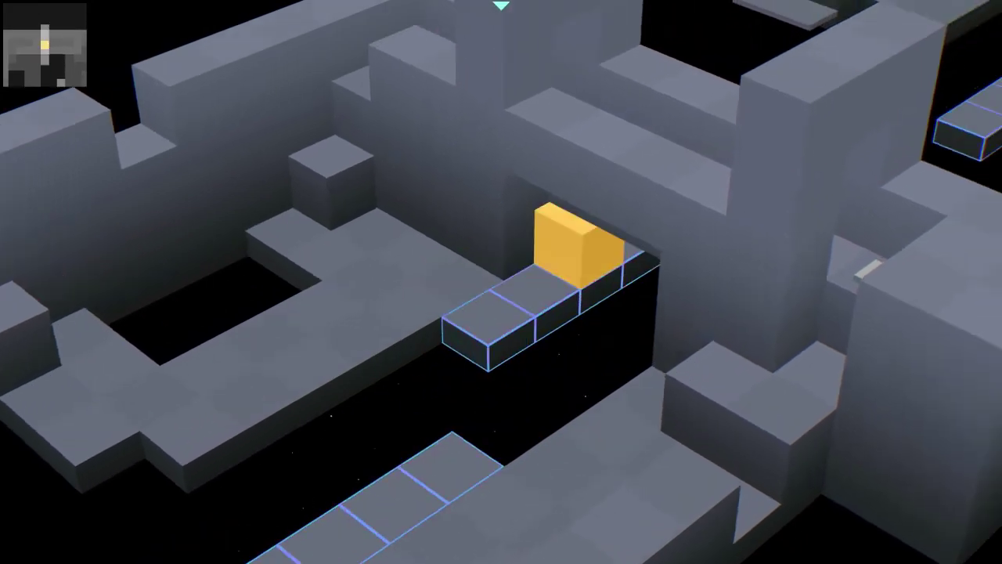
- Cross the bridge, tip onto the blocks, and press the floor switch to raise a bridge
key("Up")
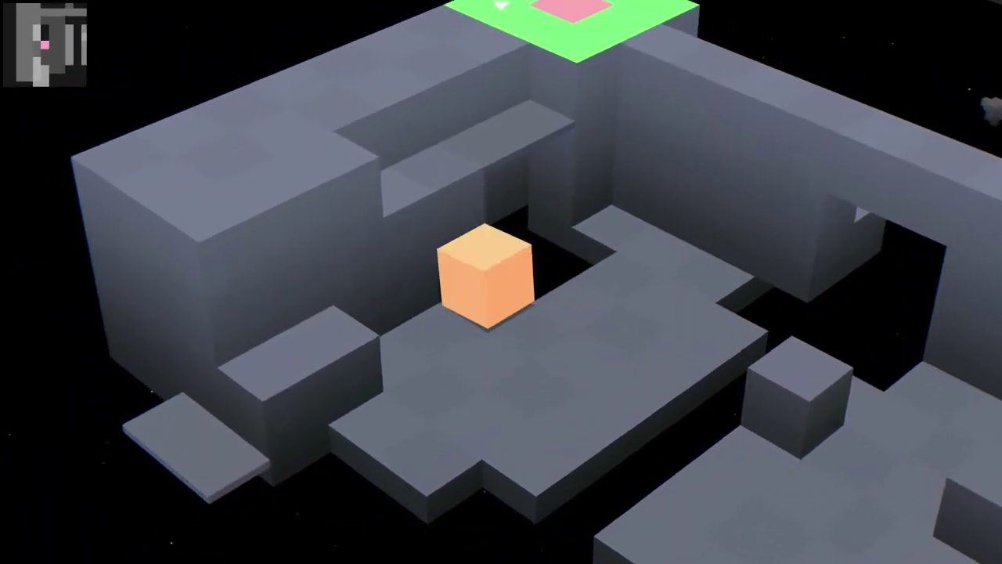
key("Right")
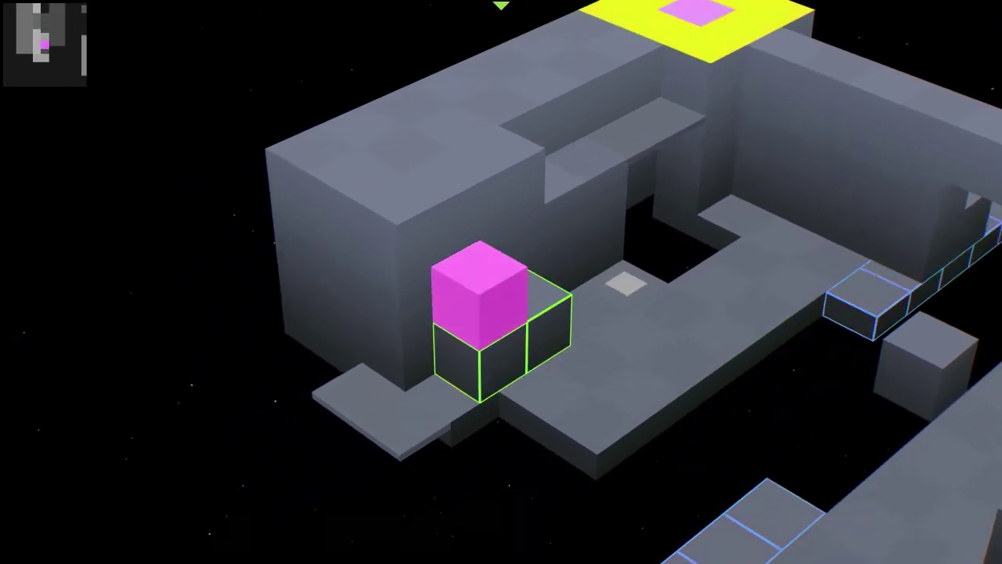
key("Up")
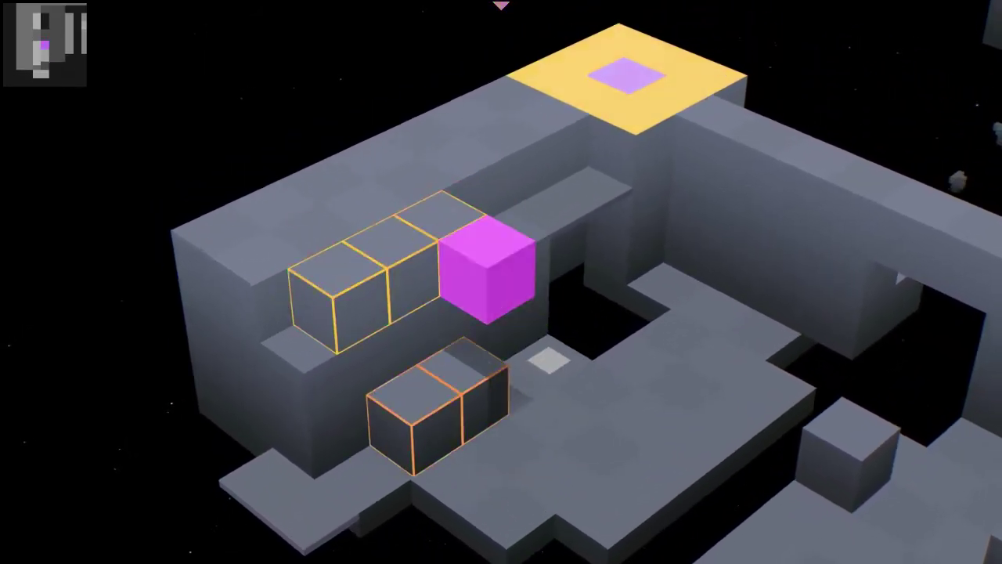
key("Up")
key("Up")
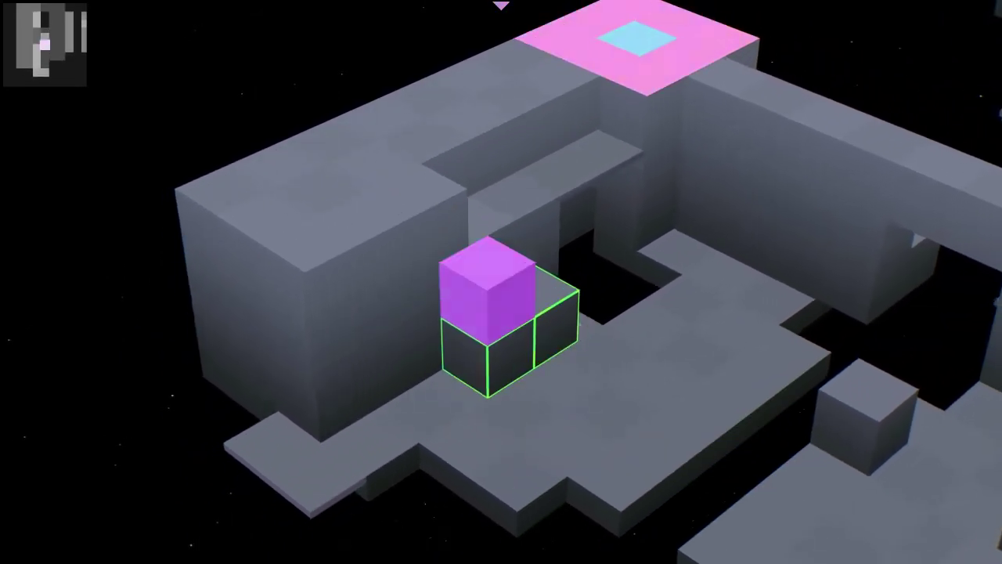
- Climb from the back and step blocks onto the tall wall and reach the goal tile
key("Up")
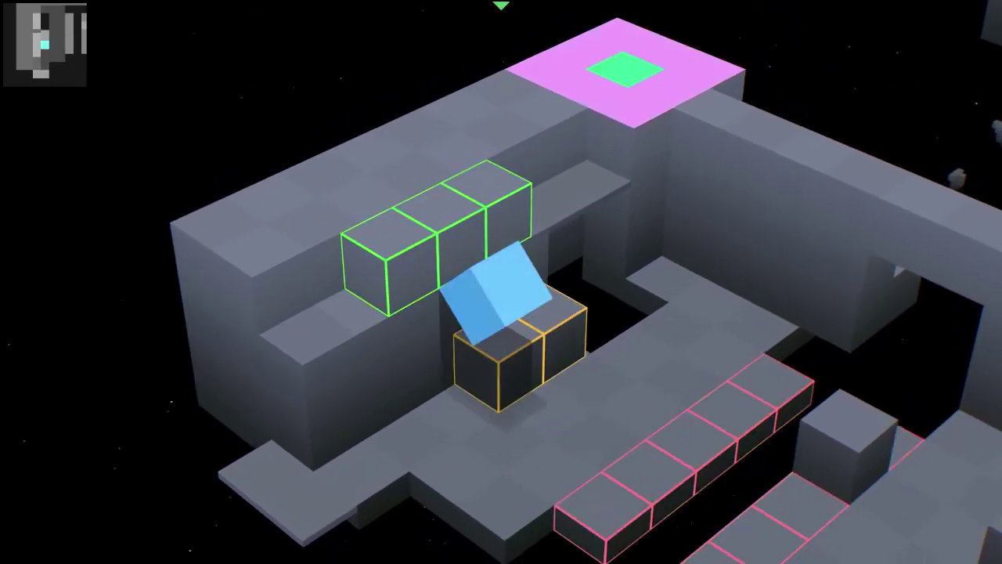
key("Down")
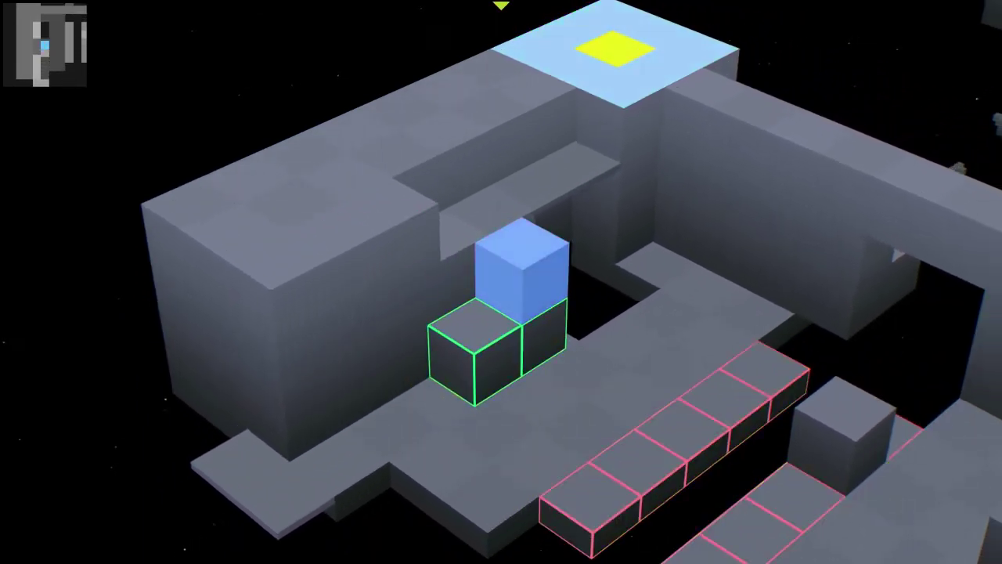
key("Left")
key("Up")
key("Up")
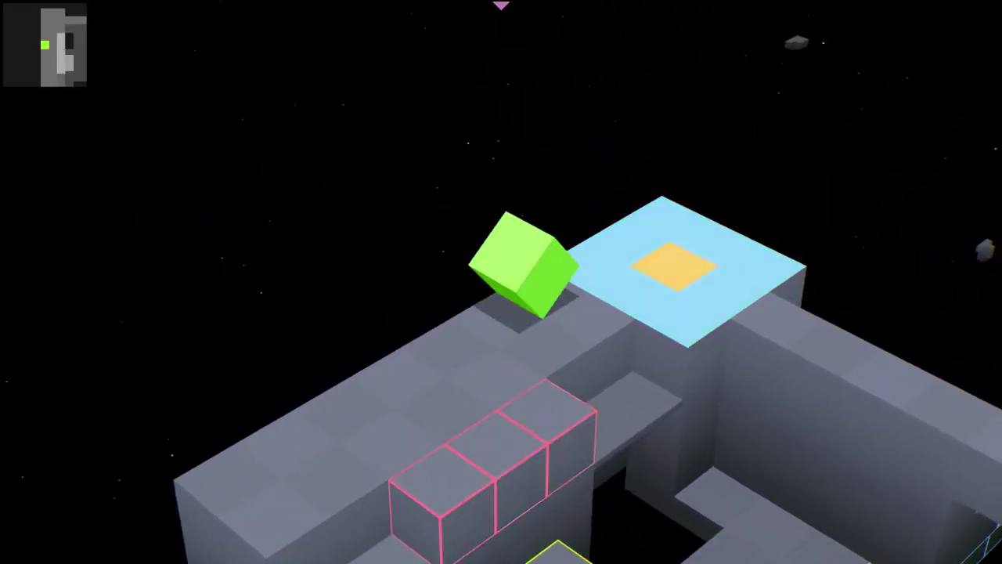